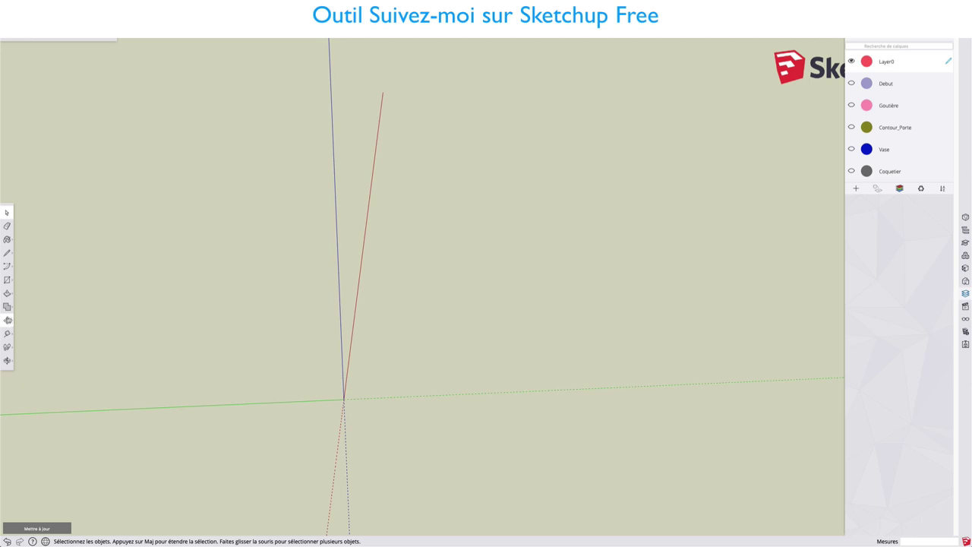
Step: Pick Follow Me from the Push/Pull flyout, then return to the Select tool
{"action": "left_click", "coordinate": [8, 294]}
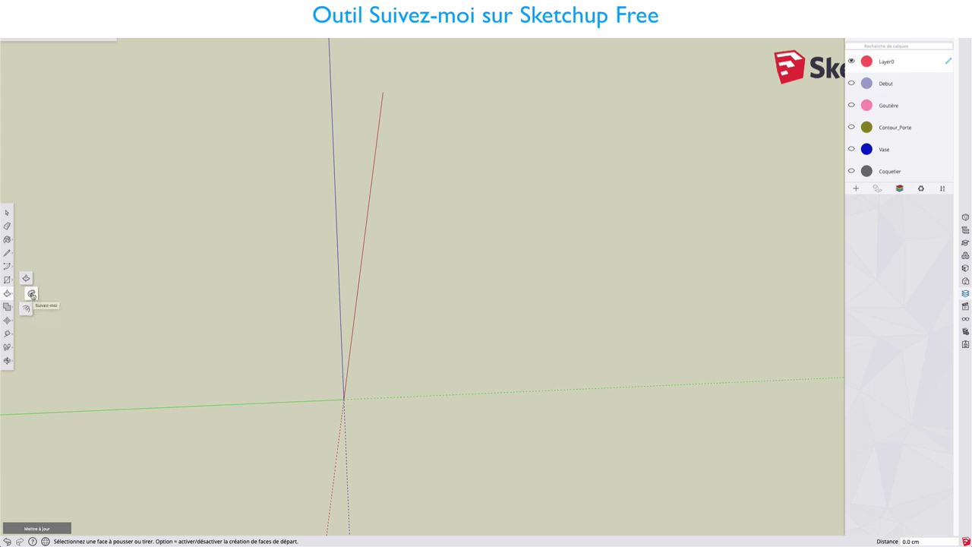
{"action": "left_click", "coordinate": [32, 293]}
{"action": "key", "text": "space"}
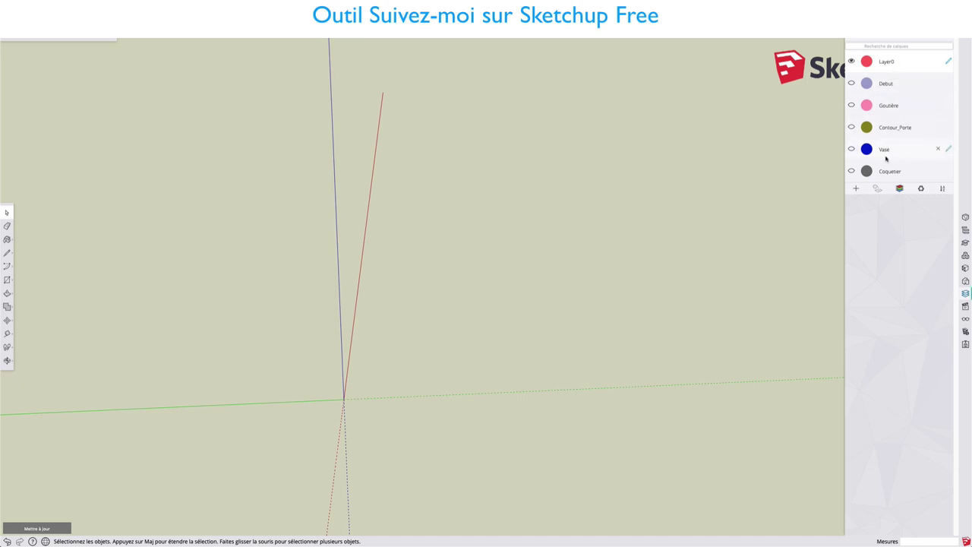
Step: Add a new layer and rename it toto
{"action": "left_click", "coordinate": [855, 189]}
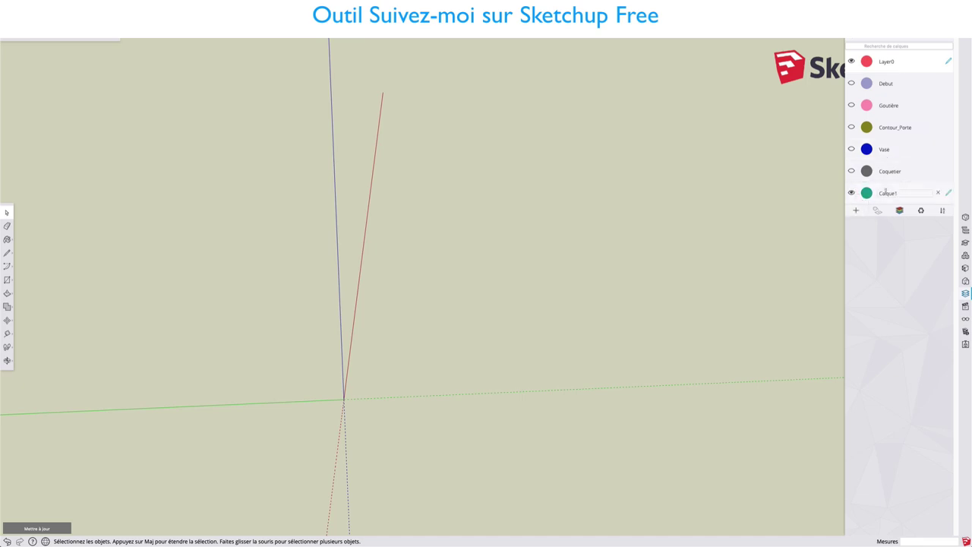
{"action": "double_click", "coordinate": [895, 193]}
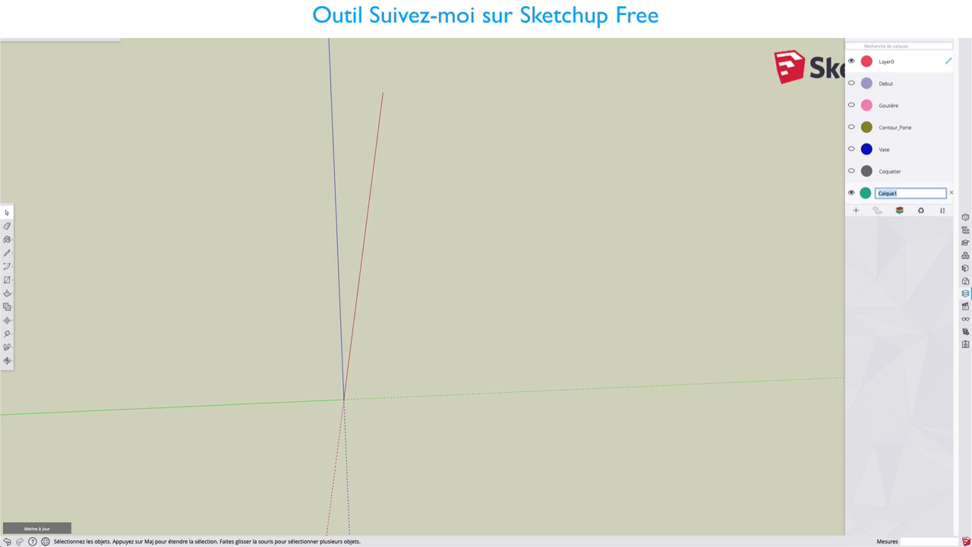
{"action": "type", "text": "toto"}
{"action": "key", "text": "Return"}
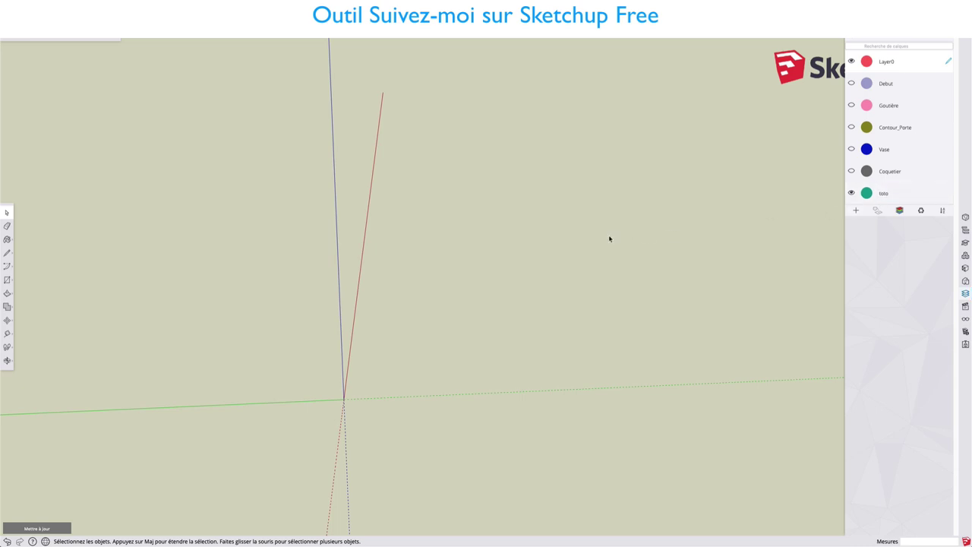
Step: Draw a ground rectangle, push/pull it up 66.8 cm into a box, and select it
{"action": "key", "text": "r"}
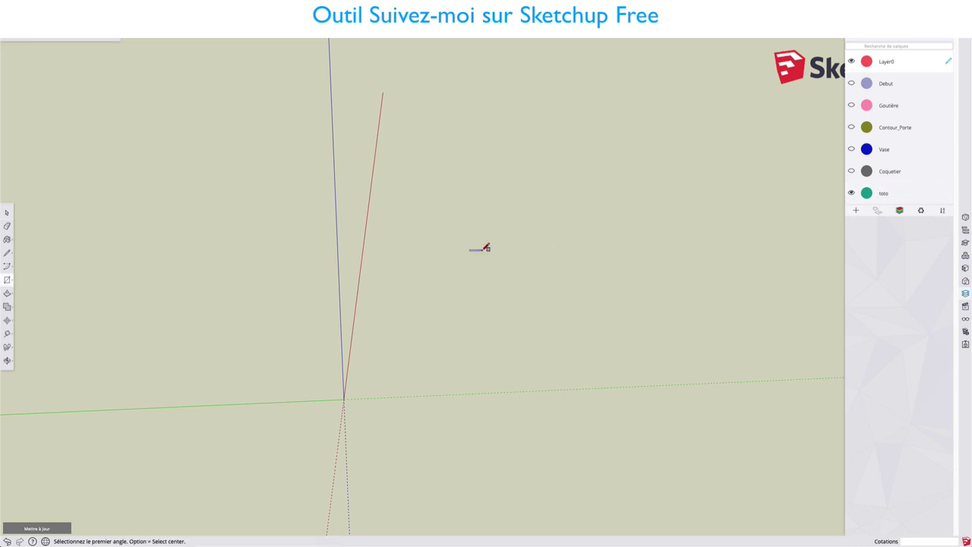
{"action": "left_click", "coordinate": [482, 250]}
{"action": "left_click", "coordinate": [463, 338]}
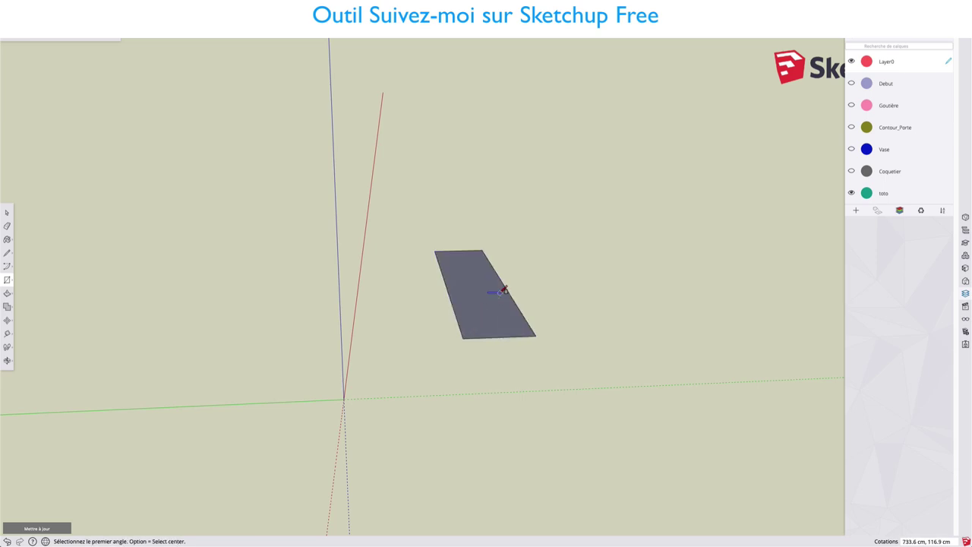
{"action": "key", "text": "p"}
{"action": "left_click_drag", "start_coordinate": [481, 306], "coordinate": [482, 271]}
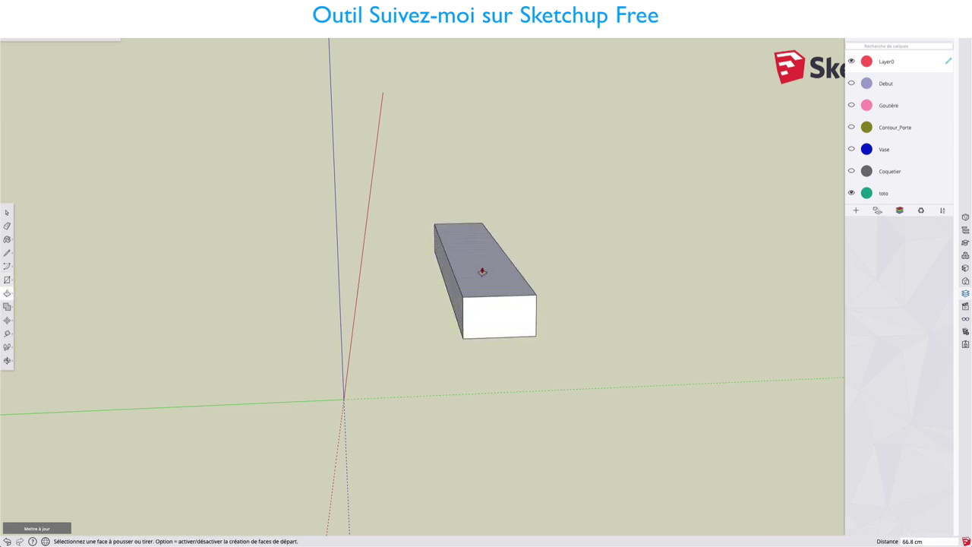
{"action": "key", "text": "space"}
{"action": "triple_click", "coordinate": [484, 282]}
Step: Turn the selected box into a group with Créer un groupe
{"action": "right_click", "coordinate": [485, 282]}
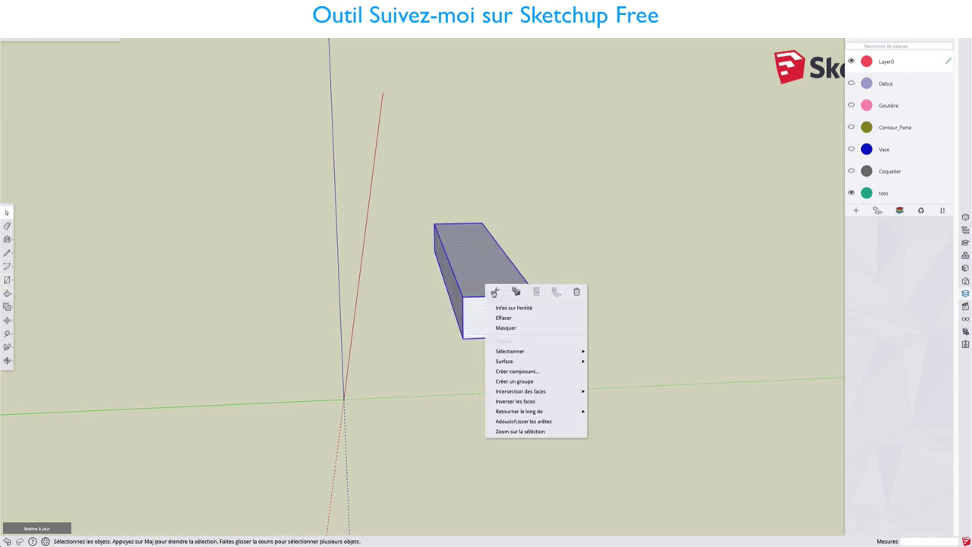
{"action": "left_click", "coordinate": [503, 307]}
{"action": "right_click", "coordinate": [494, 274]}
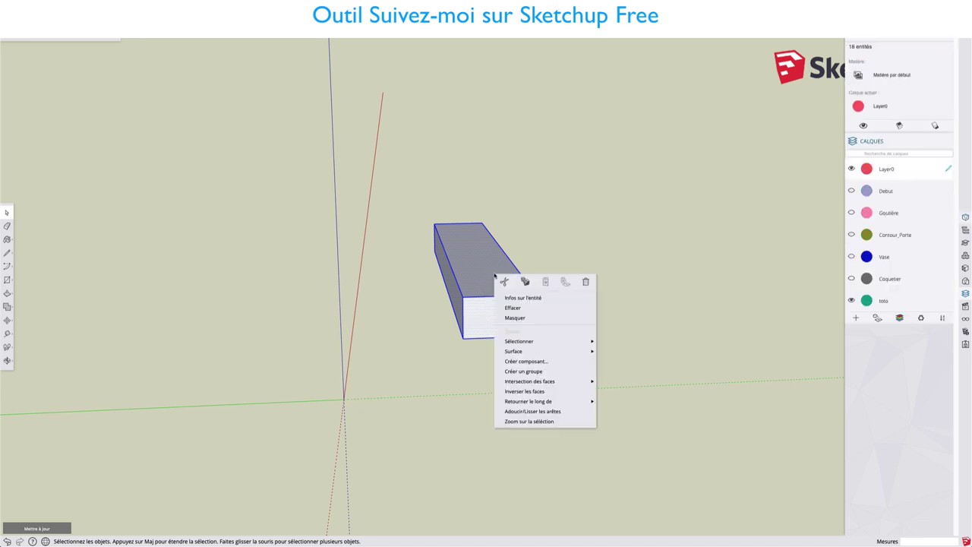
{"action": "left_click", "coordinate": [523, 371]}
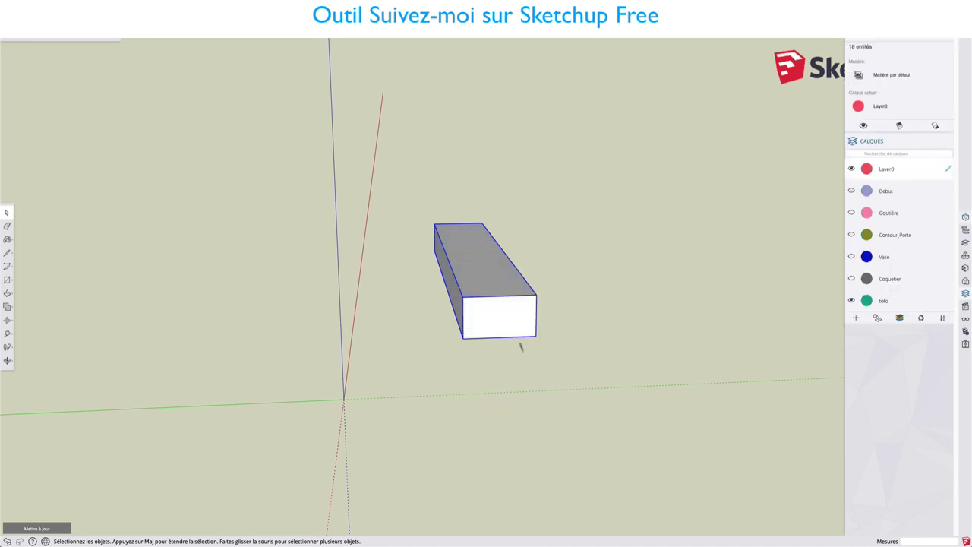
Step: In Infos sur l'entité, name the group instance toto and assign it to layer toto
{"action": "right_click", "coordinate": [473, 262]}
{"action": "left_click", "coordinate": [486, 281]}
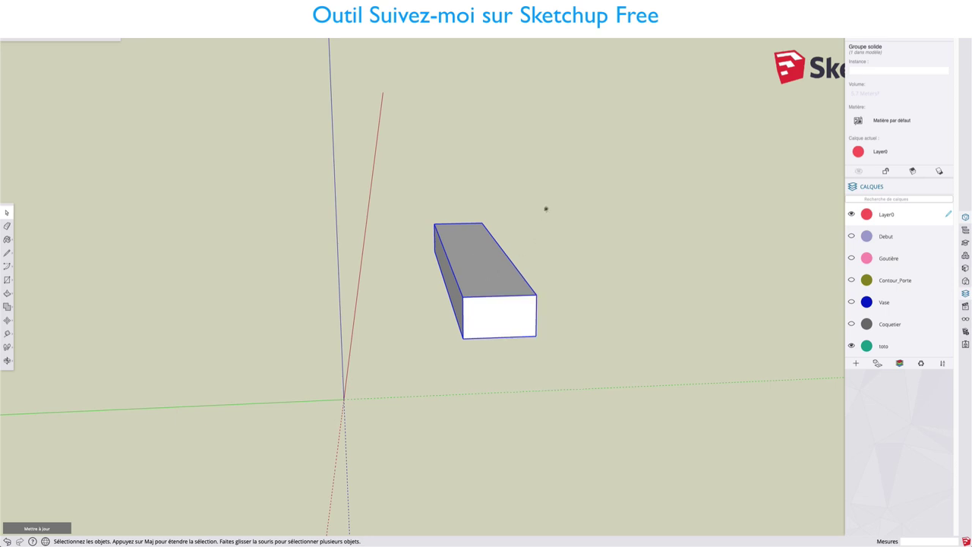
{"action": "left_click", "coordinate": [869, 69]}
{"action": "type", "text": "toto"}
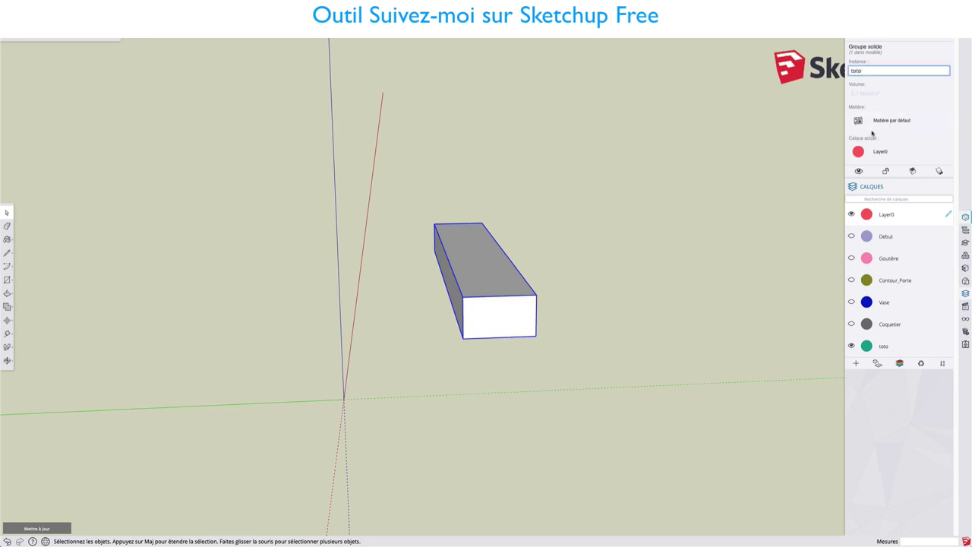
{"action": "left_click", "coordinate": [880, 152]}
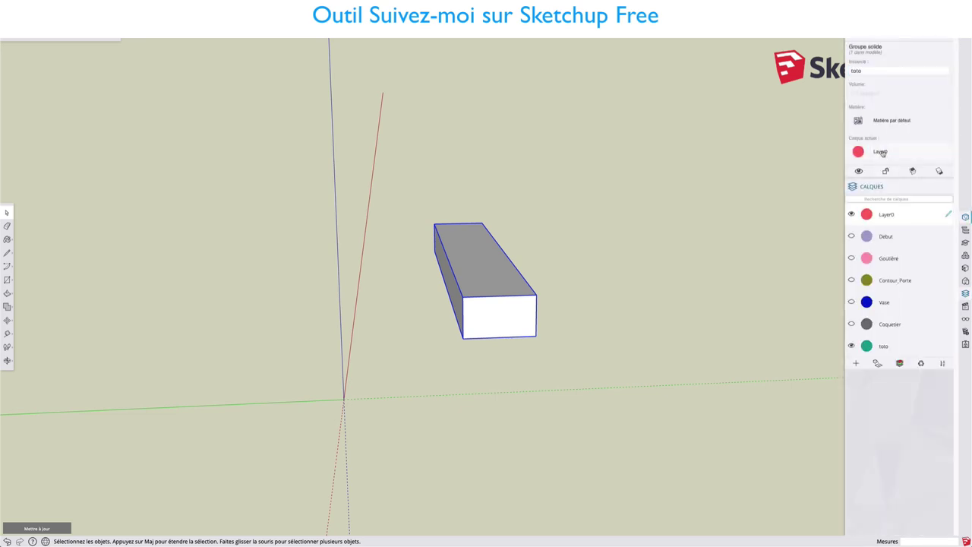
{"action": "left_click", "coordinate": [885, 192]}
Step: Toggle the toto layer's visibility off and on, then delete it and accept the notice
{"action": "mouse_move", "coordinate": [896, 346]}
{"action": "left_click", "coordinate": [851, 346]}
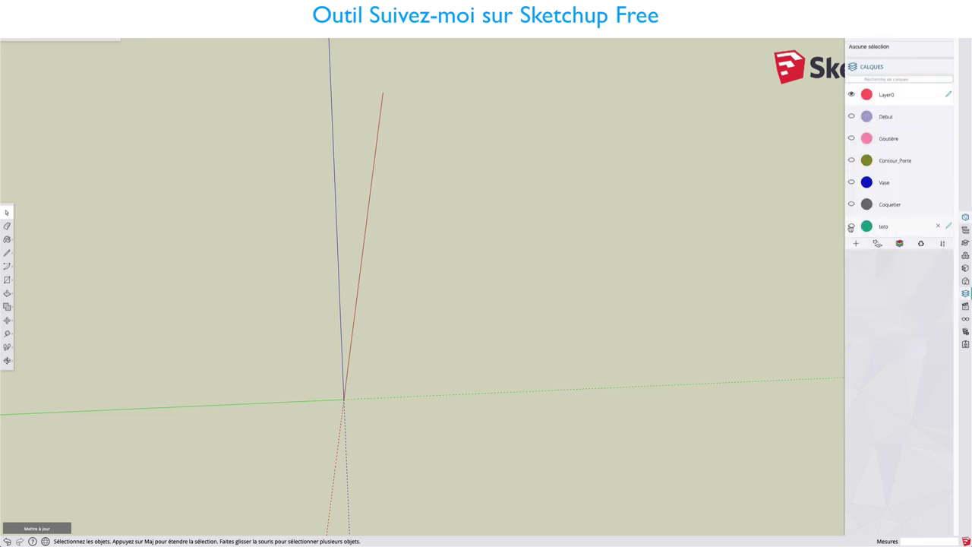
{"action": "left_click", "coordinate": [851, 226]}
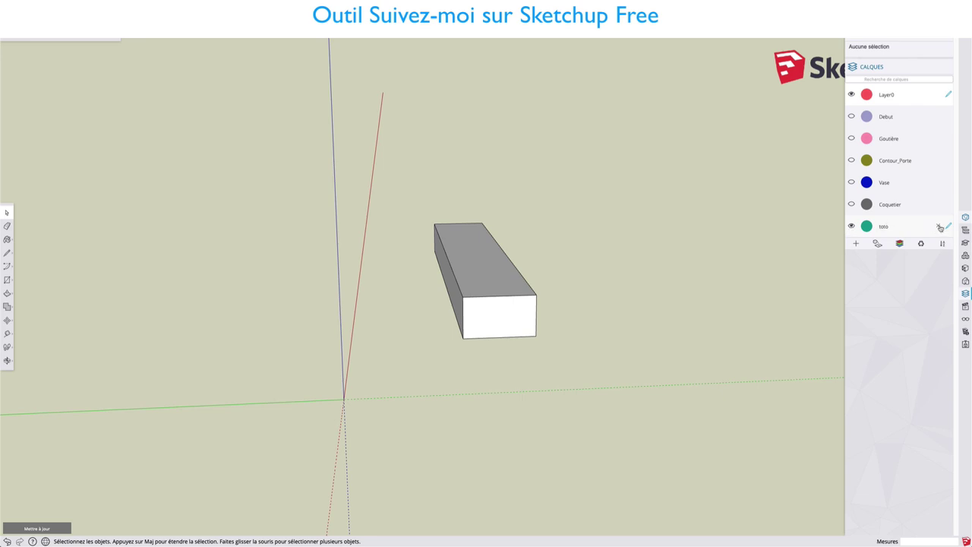
{"action": "left_click", "coordinate": [939, 227]}
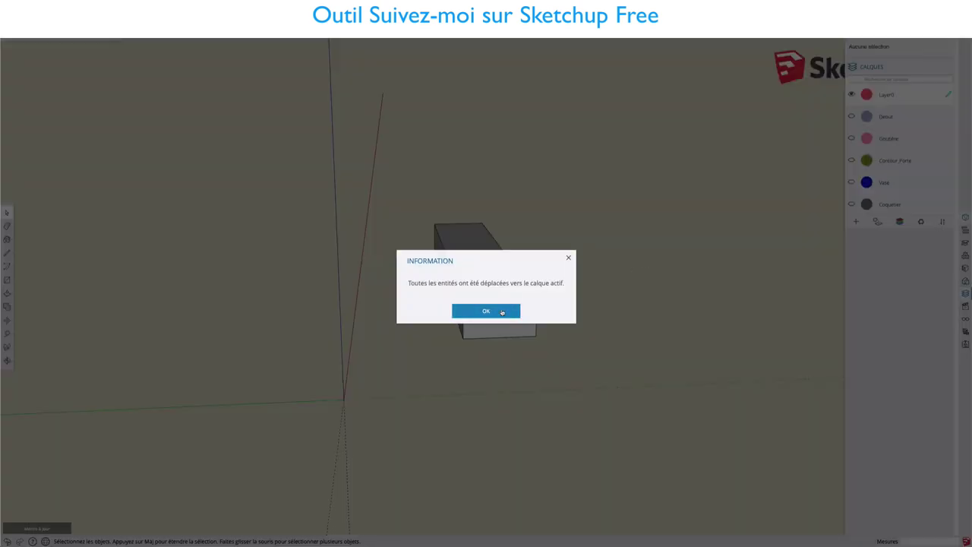
{"action": "left_click", "coordinate": [502, 311]}
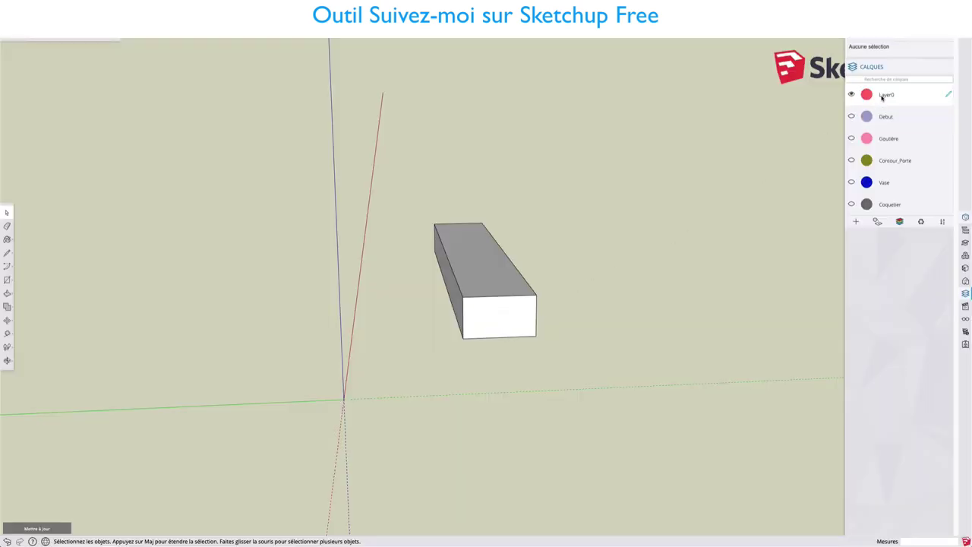
Step: Start renaming the Vase layer, cancel without changes, and select the box
{"action": "double_click", "coordinate": [883, 183]}
{"action": "key", "text": "Return"}
{"action": "triple_click", "coordinate": [503, 290]}
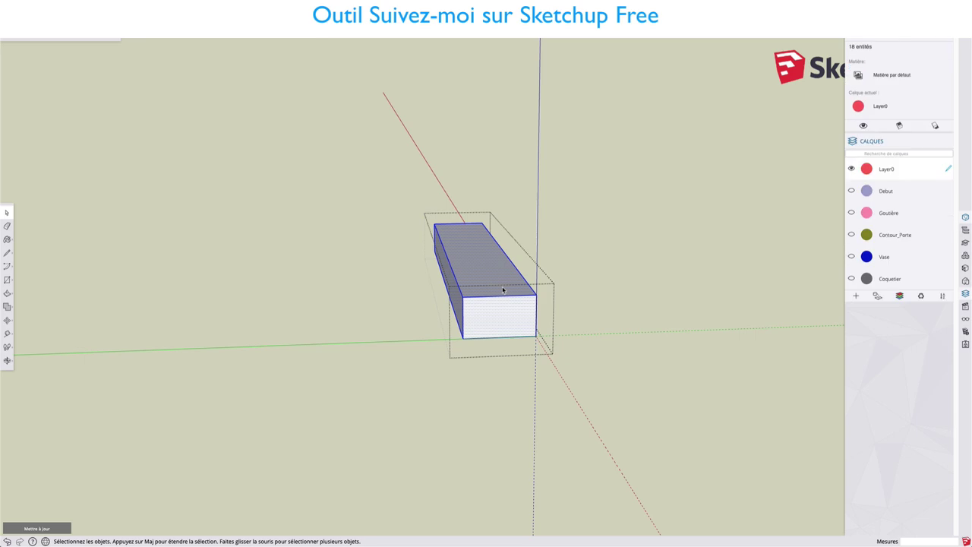
Step: Make the Debut layer visible and zoom in on its large box
{"action": "left_click", "coordinate": [698, 251]}
{"action": "middle_click_drag", "start_coordinate": [698, 251], "coordinate": [737, 210]}
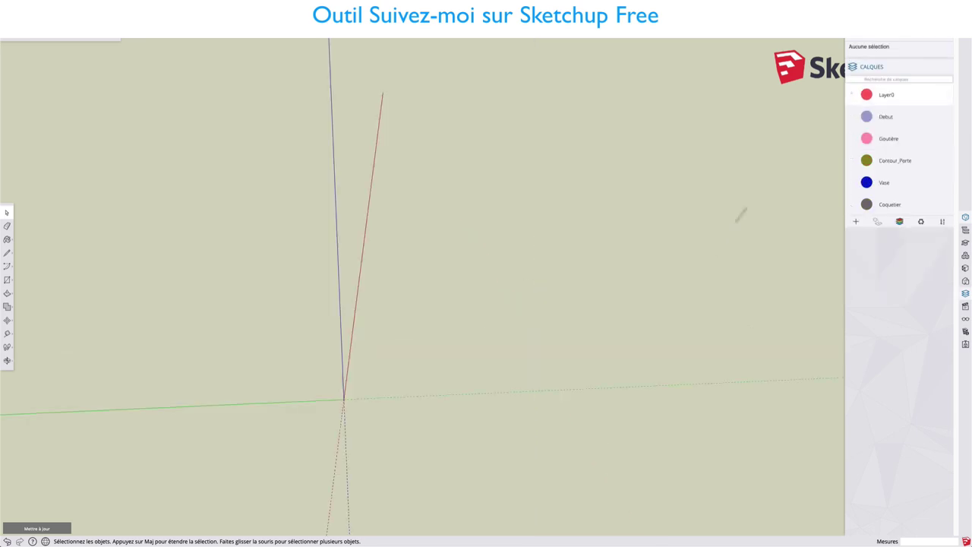
{"action": "left_click", "coordinate": [851, 116]}
{"action": "mouse_move", "coordinate": [475, 256]}
{"action": "middle_mouse_down"}
{"action": "mouse_move", "coordinate": [453, 252]}
{"action": "mouse_move", "coordinate": [523, 261]}
{"action": "mouse_move", "coordinate": [380, 220]}
{"action": "middle_mouse_up"}
{"action": "key", "text": "space"}
{"action": "scroll", "coordinate": [364, 200], "scroll_direction": "up", "scroll_amount": 3}
{"action": "scroll", "coordinate": [397, 220], "scroll_direction": "up", "scroll_amount": 3}
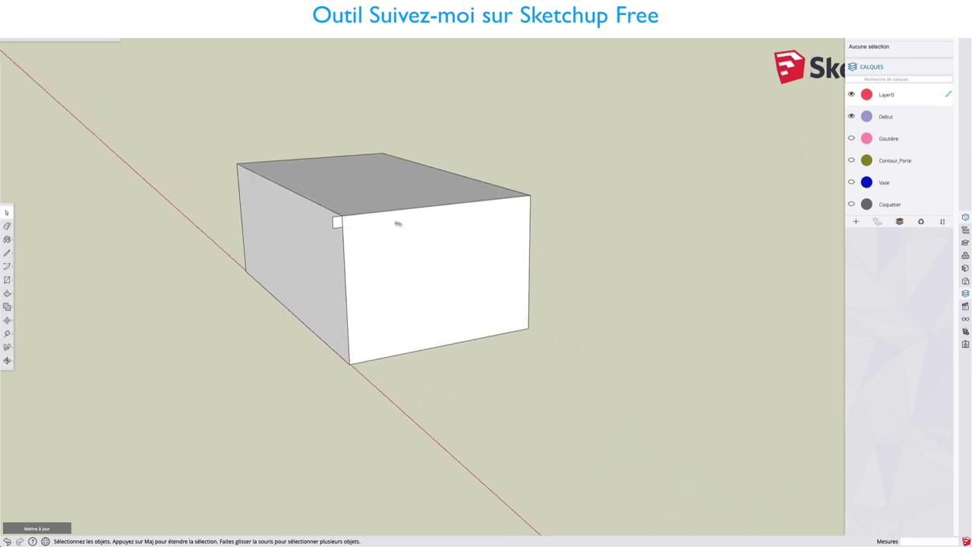
{"action": "scroll", "coordinate": [456, 231], "scroll_direction": "up", "scroll_amount": 4}
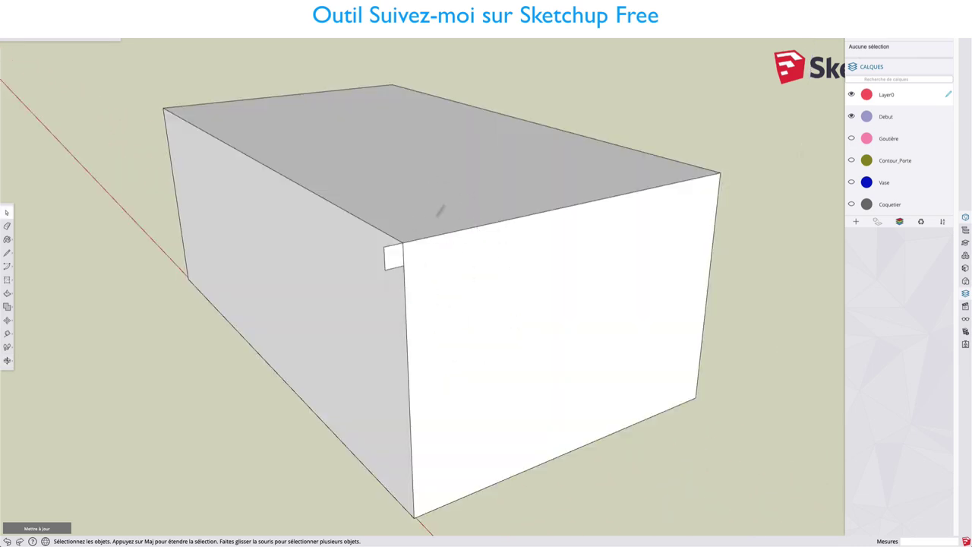
{"action": "scroll", "coordinate": [395, 253], "scroll_direction": "up", "scroll_amount": 1}
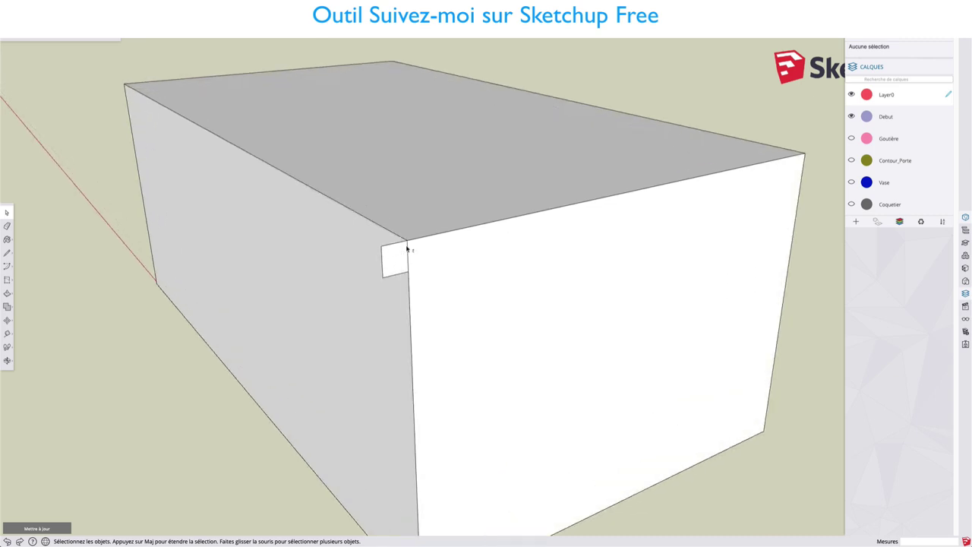
Step: Draw a trial rectangle on the box wall with the Line tool, then undo it
{"action": "key", "text": "l"}
{"action": "left_click", "coordinate": [358, 215]}
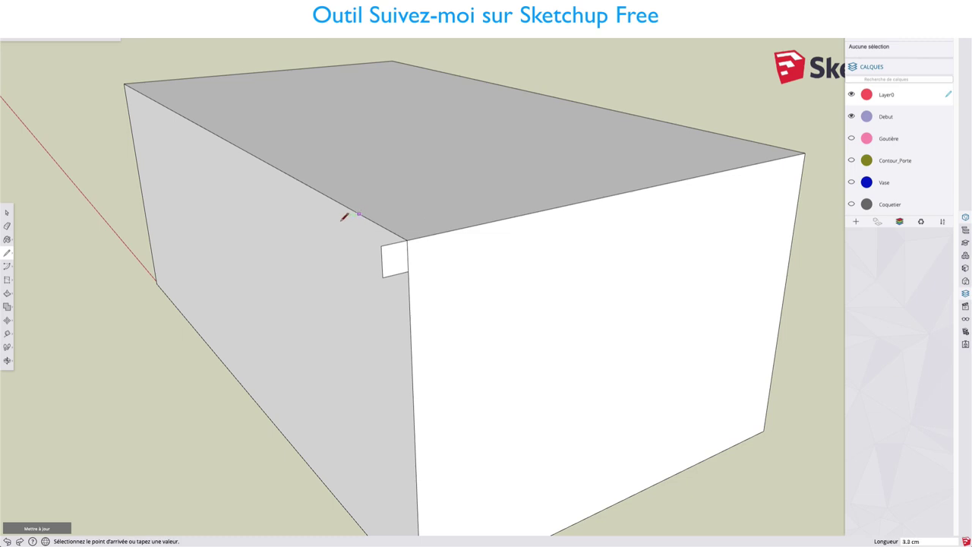
{"action": "left_click", "coordinate": [321, 221]}
{"action": "left_click", "coordinate": [323, 262]}
{"action": "left_click", "coordinate": [361, 256]}
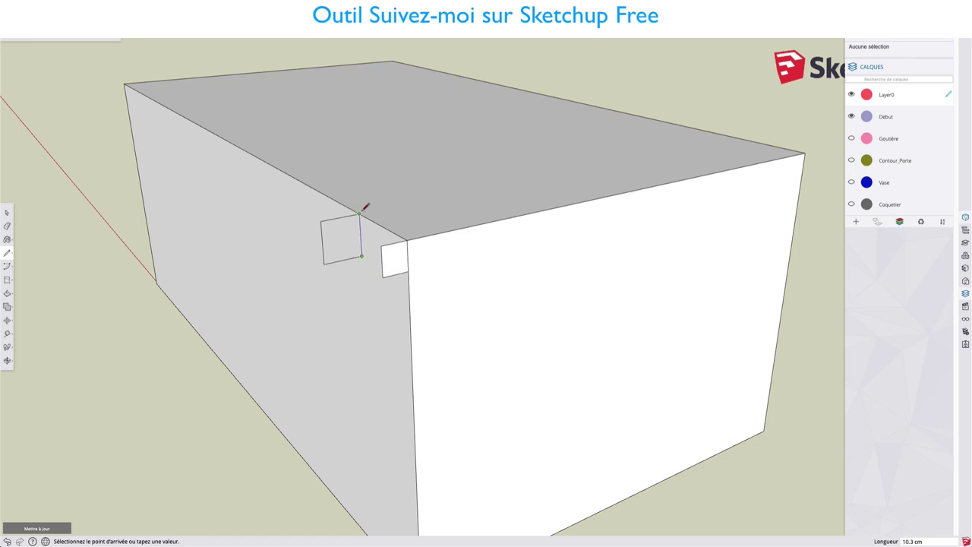
{"action": "left_click", "coordinate": [359, 215]}
{"action": "mouse_move", "coordinate": [361, 231]}
{"action": "middle_mouse_down"}
{"action": "mouse_move", "coordinate": [211, 266]}
{"action": "mouse_move", "coordinate": [370, 263]}
{"action": "middle_mouse_up"}
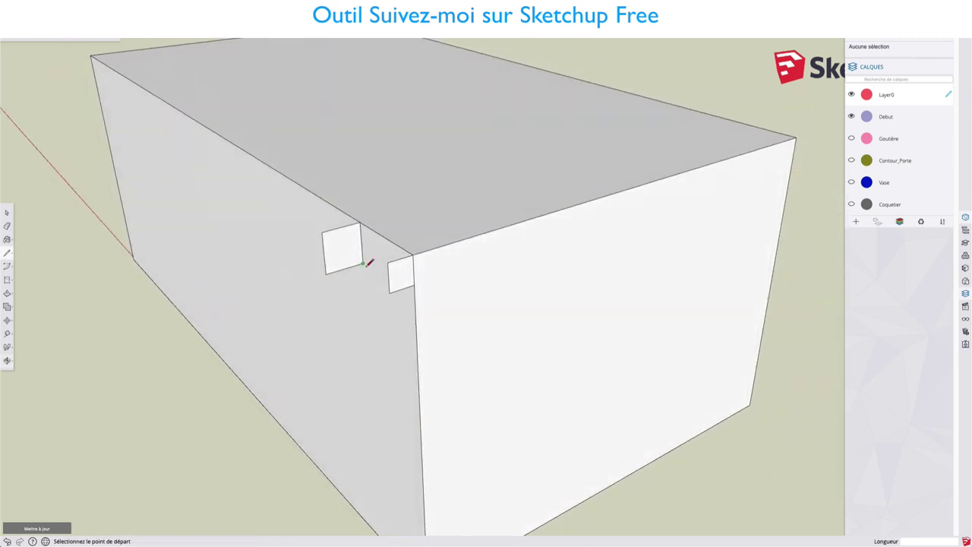
{"action": "key", "text": "ctrl+z"}
{"action": "key", "text": "ctrl+z"}
{"action": "key", "text": "ctrl+z"}
{"action": "key", "text": "ctrl+z"}
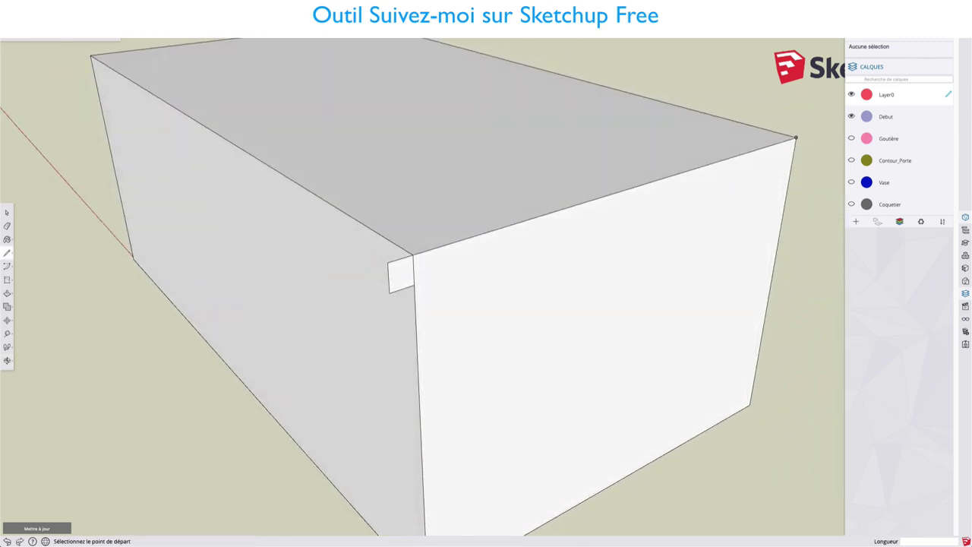
{"action": "key", "text": "space"}
{"action": "scroll", "coordinate": [371, 287], "scroll_direction": "down", "scroll_amount": 2}
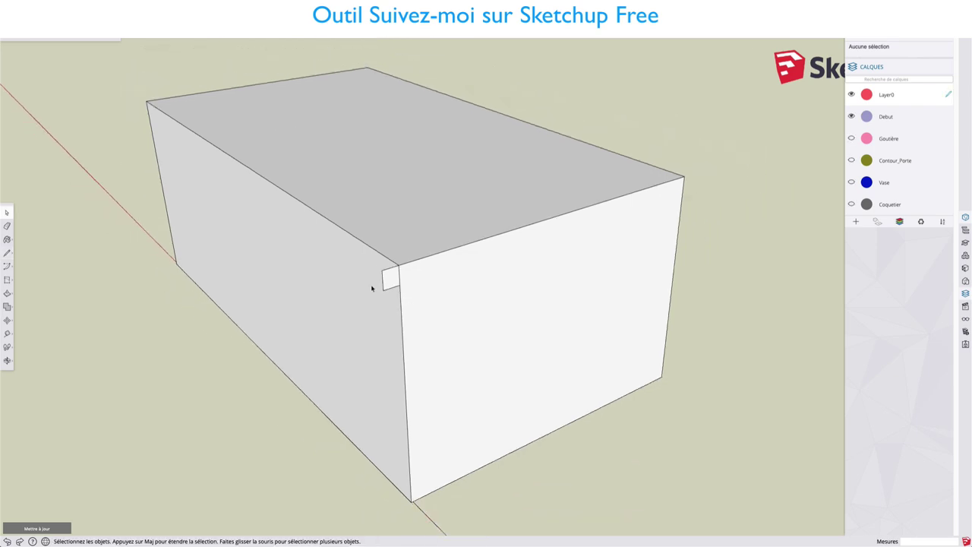
Step: Inside the Debut group, select the top face and Follow Me the corner profile along the roof edge
{"action": "left_click", "coordinate": [411, 216]}
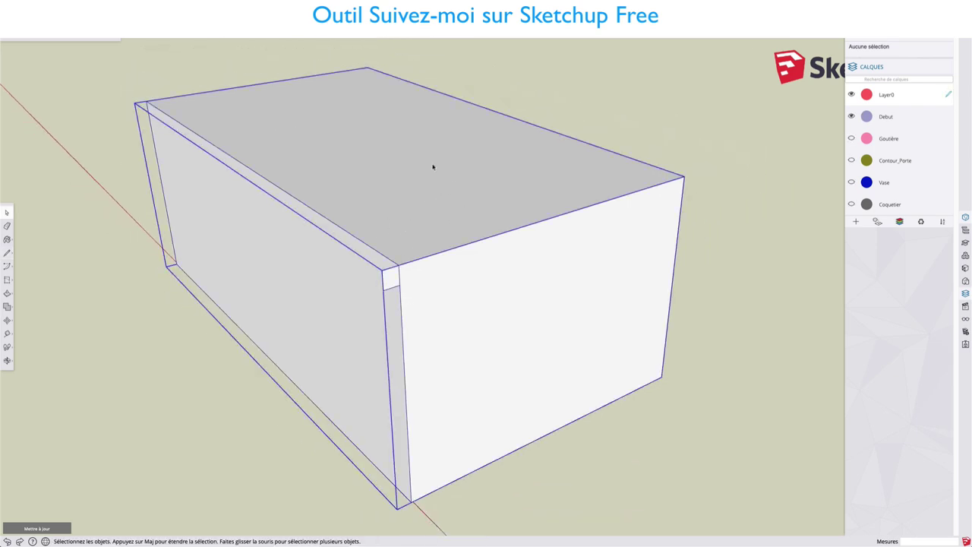
{"action": "double_click", "coordinate": [417, 217]}
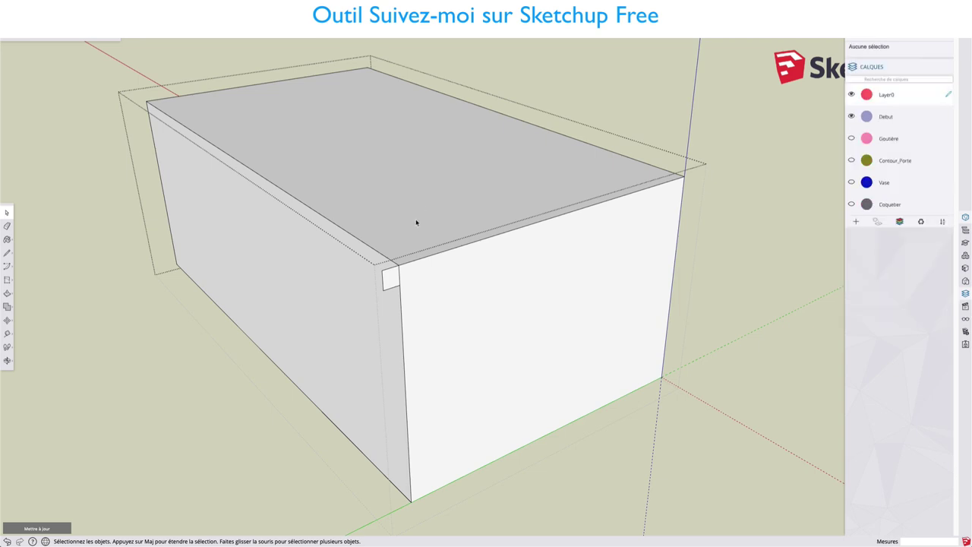
{"action": "left_click", "coordinate": [417, 221]}
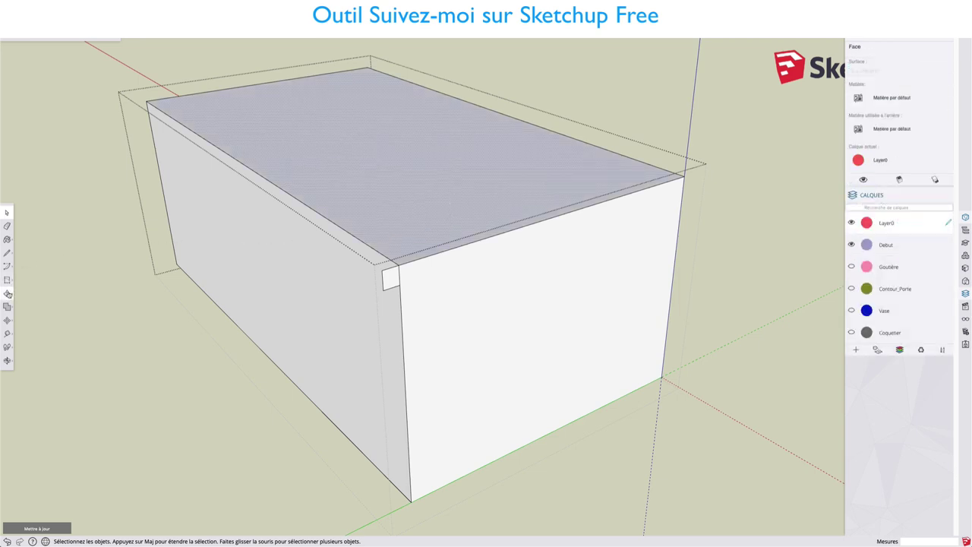
{"action": "left_click", "coordinate": [8, 293]}
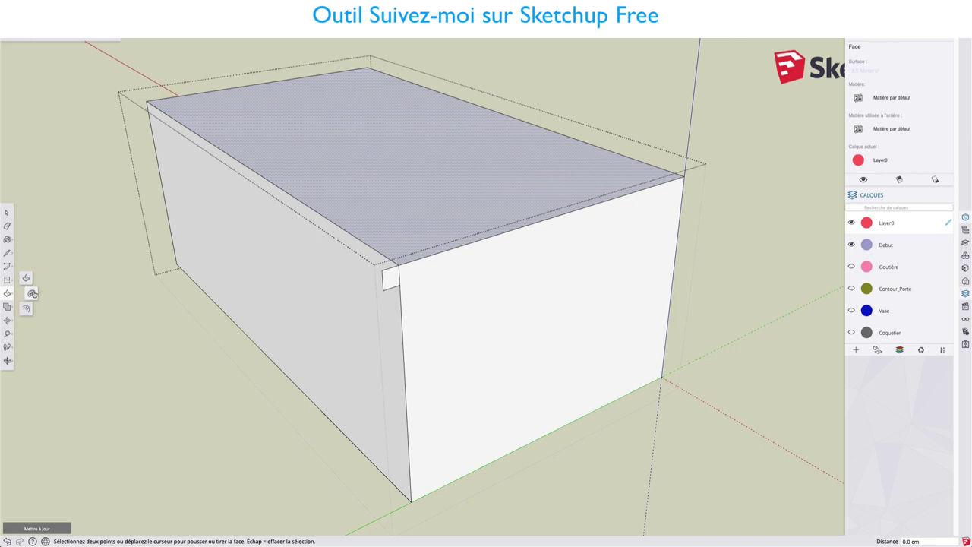
{"action": "left_click", "coordinate": [31, 293]}
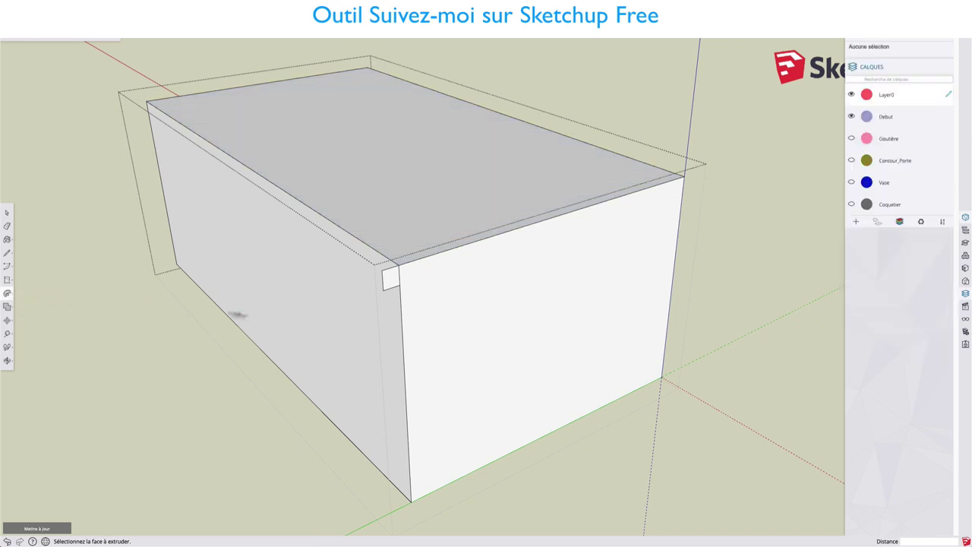
{"action": "left_click", "coordinate": [390, 279]}
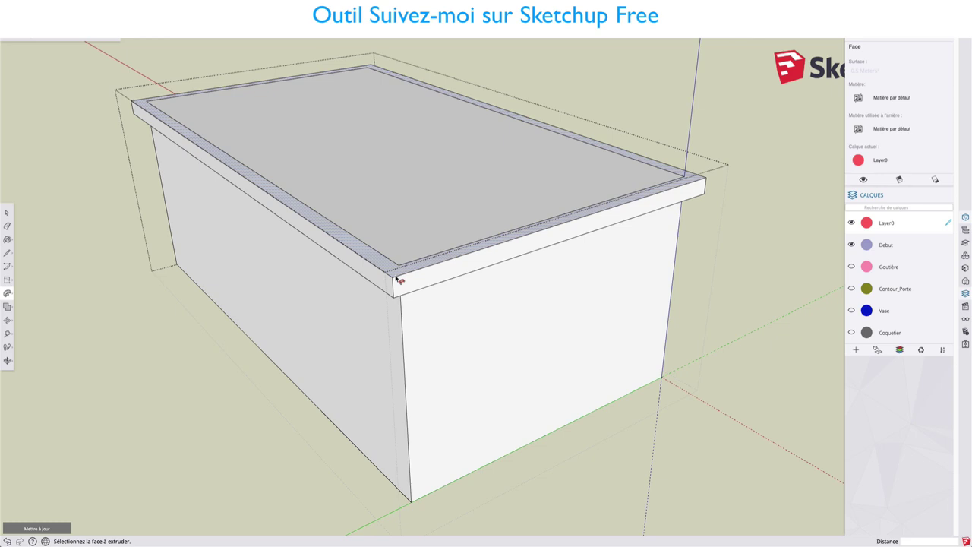
{"action": "key", "text": "ctrl+z"}
{"action": "mouse_move", "coordinate": [392, 278]}
{"action": "left_mouse_down"}
{"action": "mouse_move", "coordinate": [162, 117]}
{"action": "mouse_move", "coordinate": [378, 70]}
{"action": "left_mouse_up"}
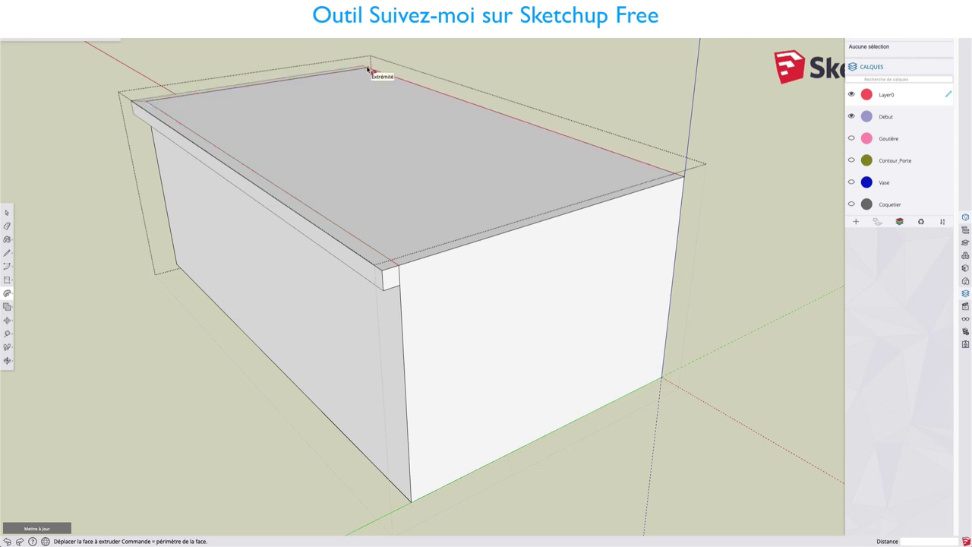
{"action": "left_click_drag", "start_coordinate": [378, 70], "coordinate": [373, 73]}
{"action": "mouse_move", "coordinate": [390, 142]}
{"action": "middle_mouse_down"}
{"action": "mouse_move", "coordinate": [469, 276]}
{"action": "mouse_move", "coordinate": [438, 270]}
{"action": "middle_mouse_up"}
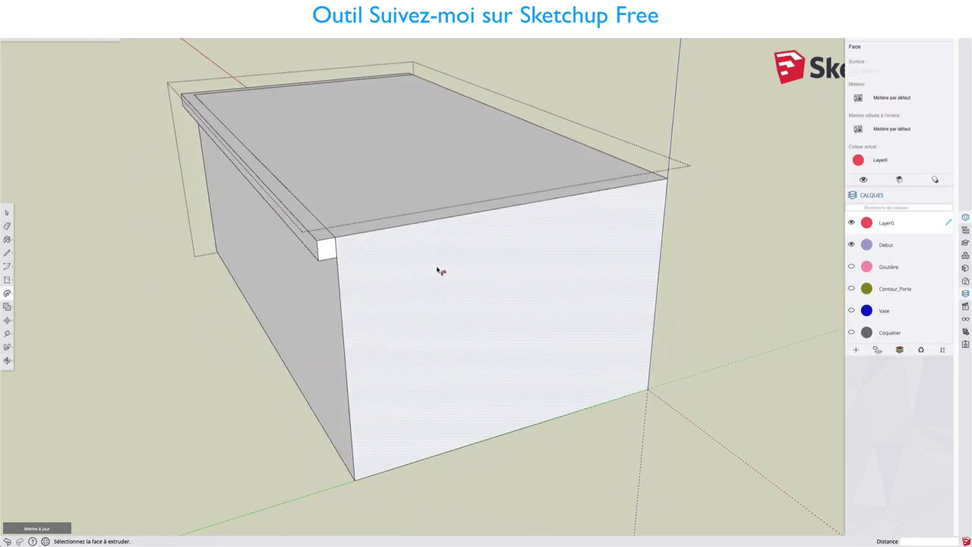
Step: Zoom into the corner profile and round its lower-left corner with an arc
{"action": "scroll", "coordinate": [325, 245], "scroll_direction": "up", "scroll_amount": 1}
{"action": "scroll", "coordinate": [325, 245], "scroll_direction": "up", "scroll_amount": 3}
{"action": "scroll", "coordinate": [327, 245], "scroll_direction": "up", "scroll_amount": 2}
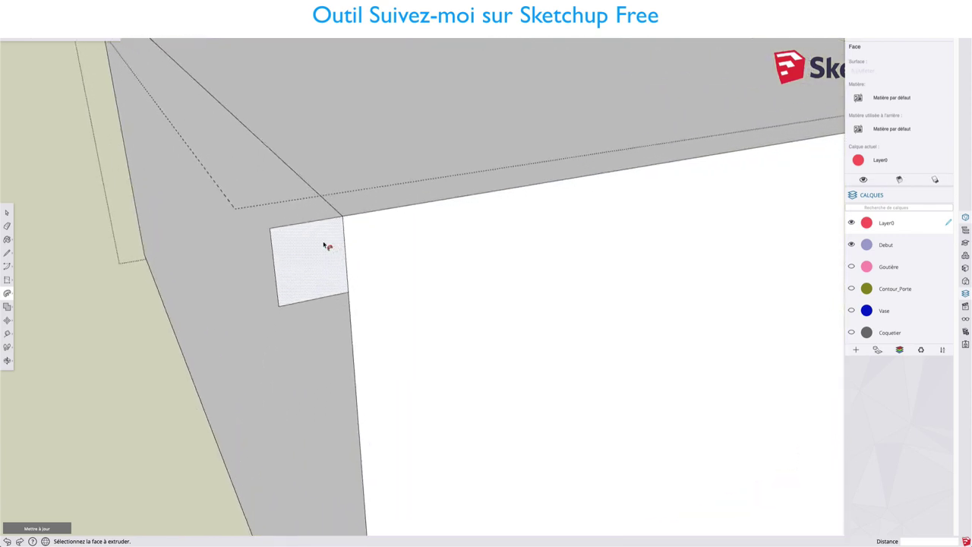
{"action": "scroll", "coordinate": [327, 245], "scroll_direction": "up", "scroll_amount": 1}
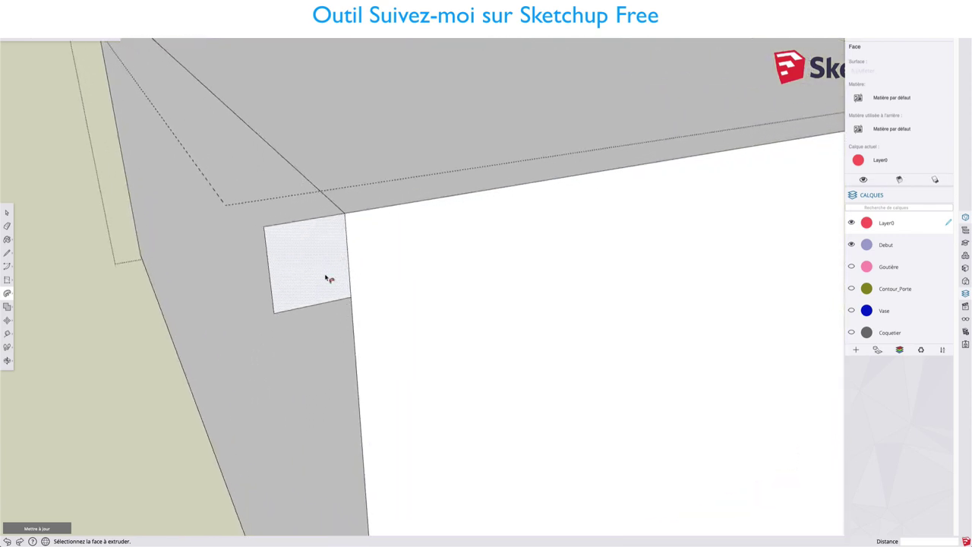
{"action": "key", "text": "a"}
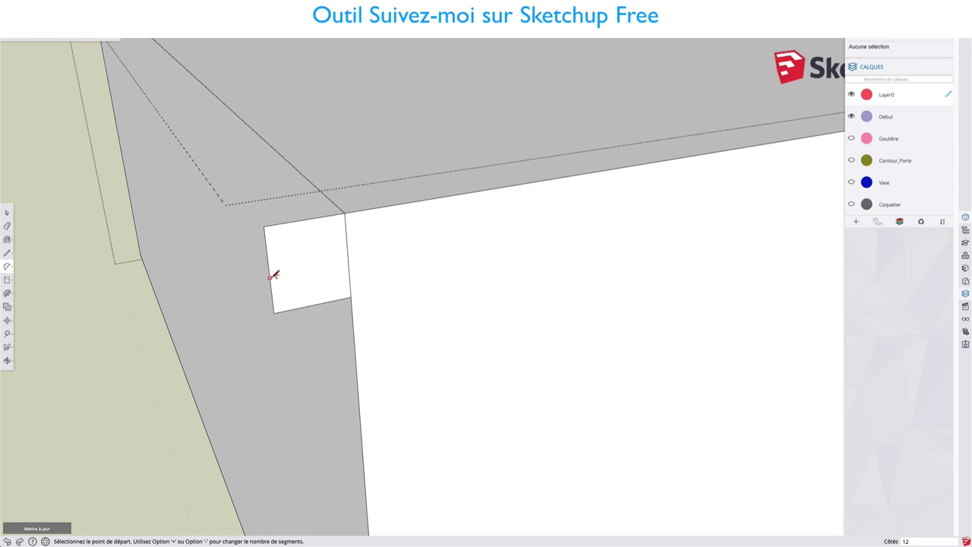
{"action": "left_click", "coordinate": [271, 276]}
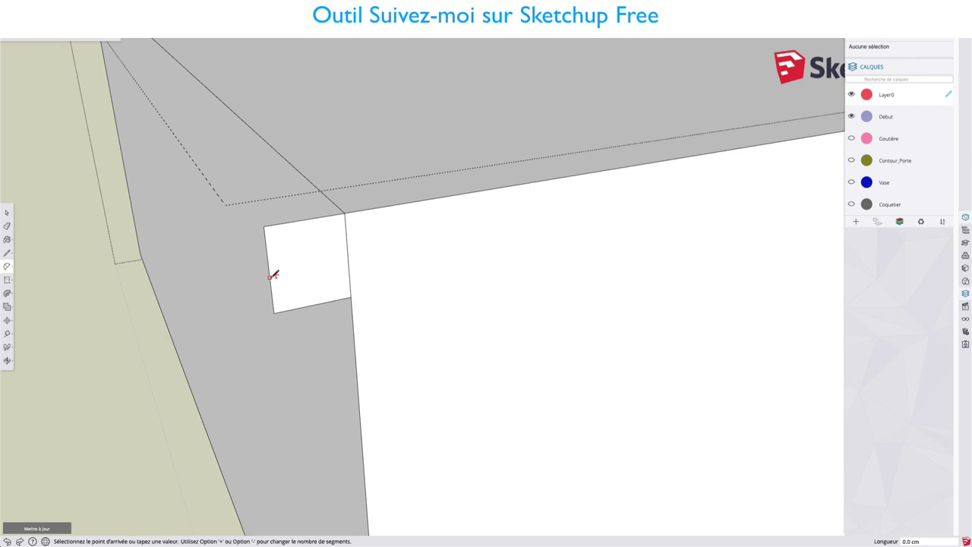
{"action": "double_click", "coordinate": [321, 299]}
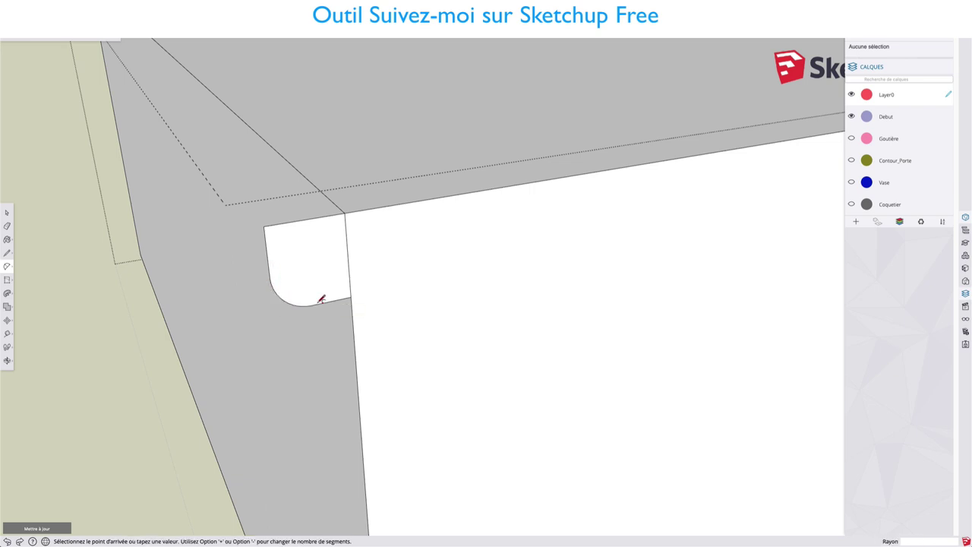
Step: Draw a concave notch arc on the profile's top and erase the leftover top edge
{"action": "left_click", "coordinate": [272, 267]}
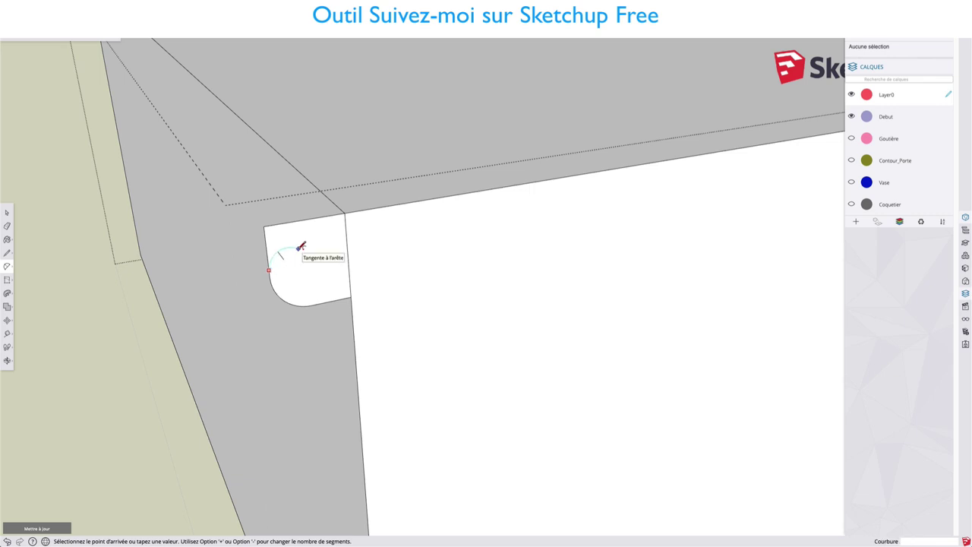
{"action": "left_click", "coordinate": [298, 248]}
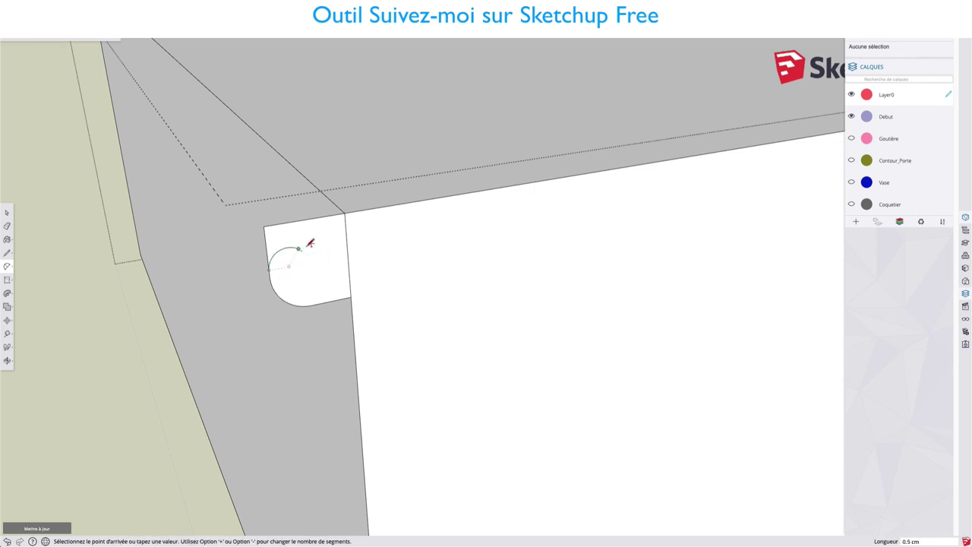
{"action": "left_click", "coordinate": [320, 218]}
{"action": "key", "text": "e"}
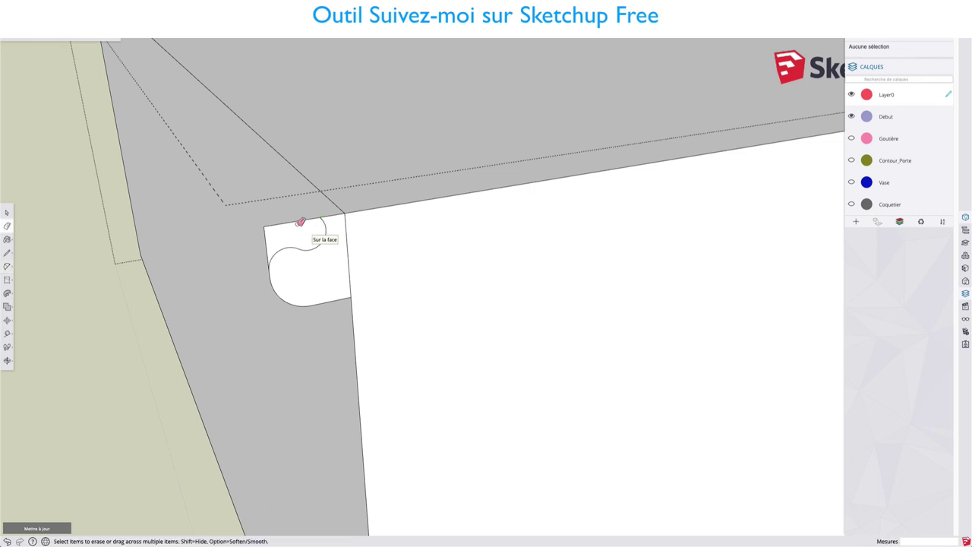
{"action": "mouse_move", "coordinate": [303, 220]}
{"action": "left_mouse_down"}
{"action": "mouse_move", "coordinate": [253, 232]}
{"action": "mouse_move", "coordinate": [269, 230]}
{"action": "left_mouse_up"}
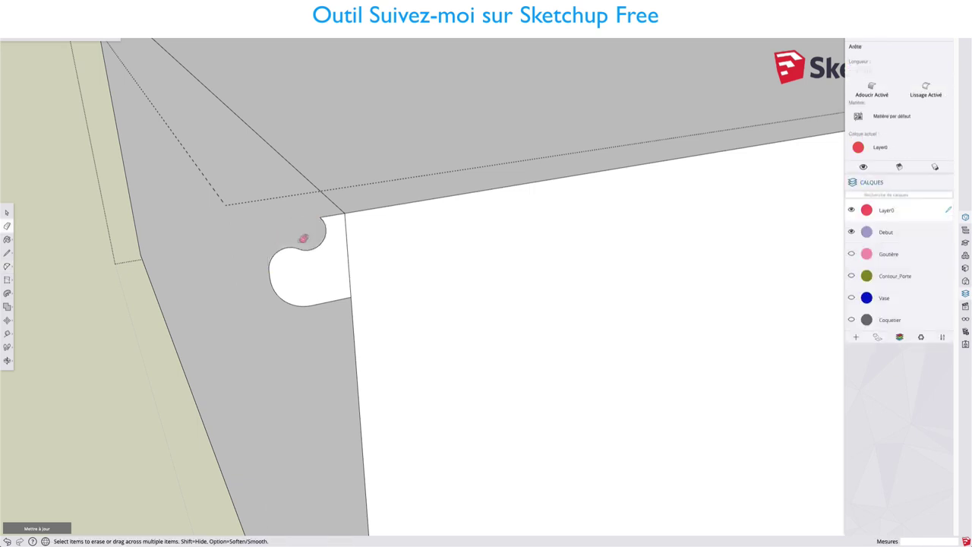
{"action": "scroll", "coordinate": [307, 264], "scroll_direction": "down", "scroll_amount": 2}
{"action": "key", "text": "space"}
{"action": "scroll", "coordinate": [312, 268], "scroll_direction": "down", "scroll_amount": 2}
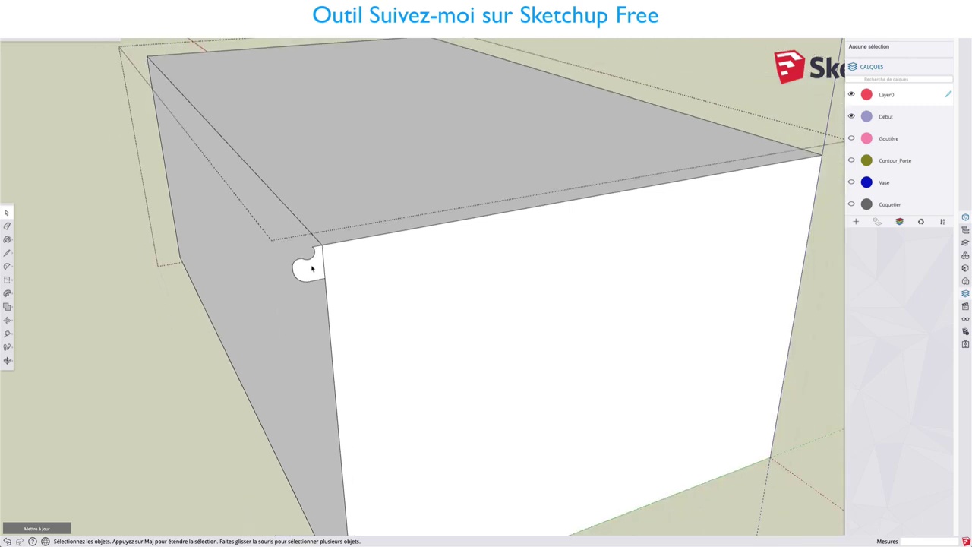
Step: Select the top face and Follow Me the gutter profile around the top edges
{"action": "left_click", "coordinate": [331, 212]}
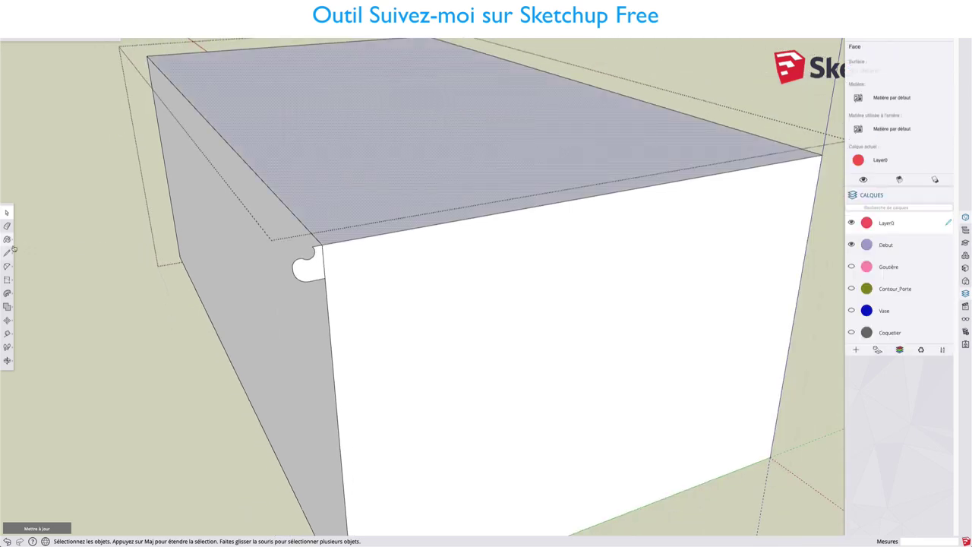
{"action": "left_click", "coordinate": [7, 295]}
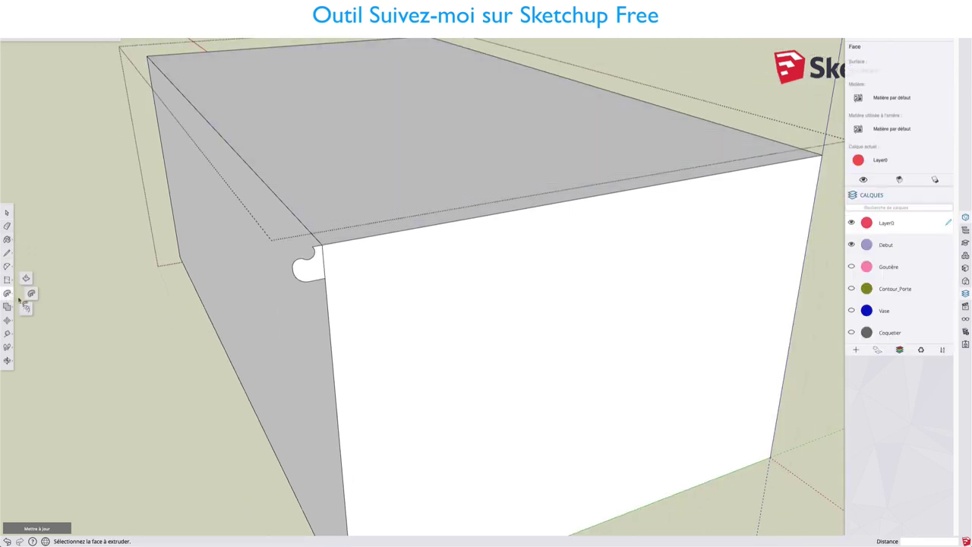
{"action": "left_click", "coordinate": [312, 270]}
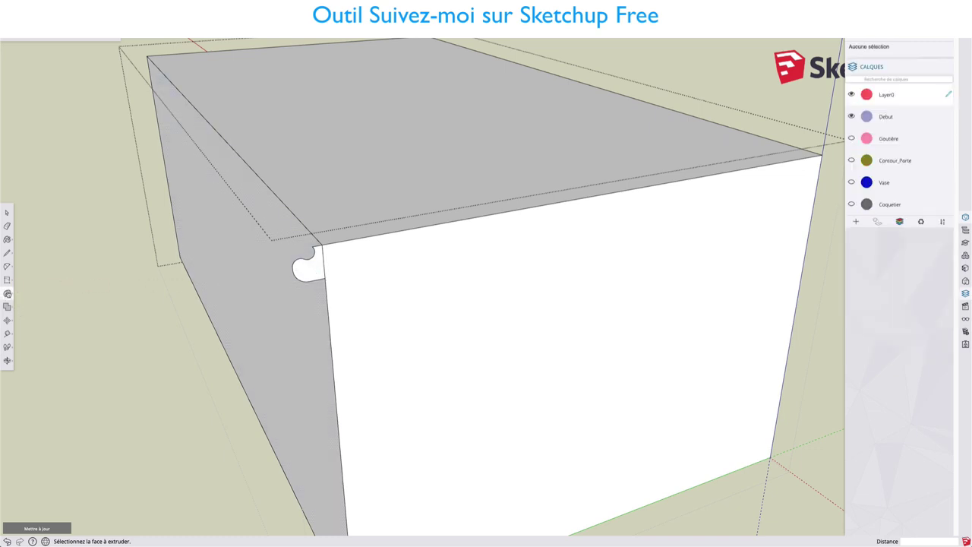
{"action": "left_click", "coordinate": [7, 294]}
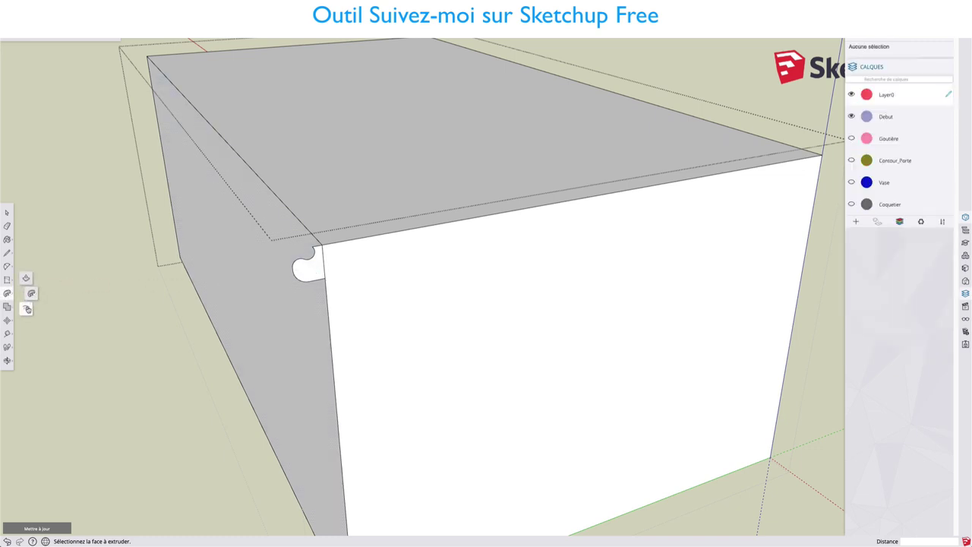
{"action": "left_click", "coordinate": [28, 309]}
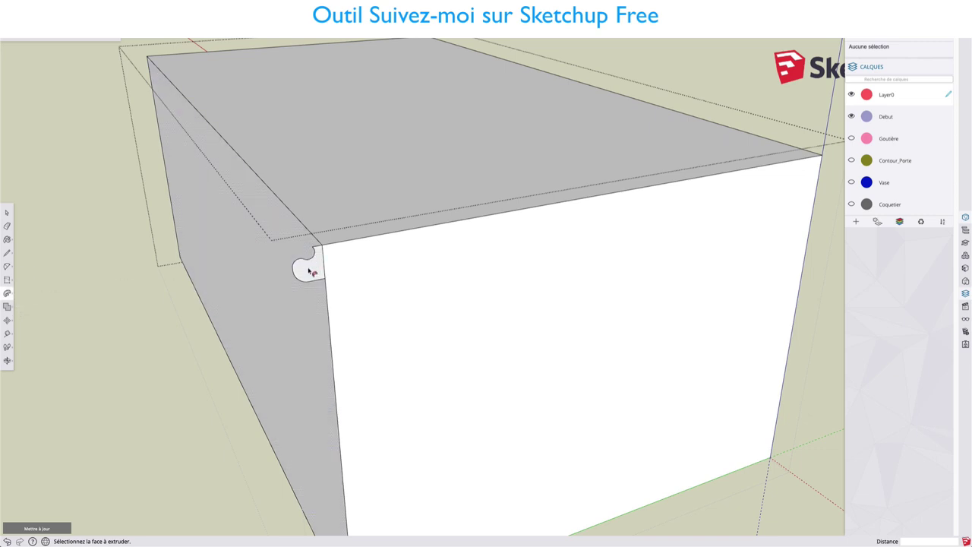
{"action": "left_click", "coordinate": [309, 270]}
{"action": "left_click", "coordinate": [309, 270]}
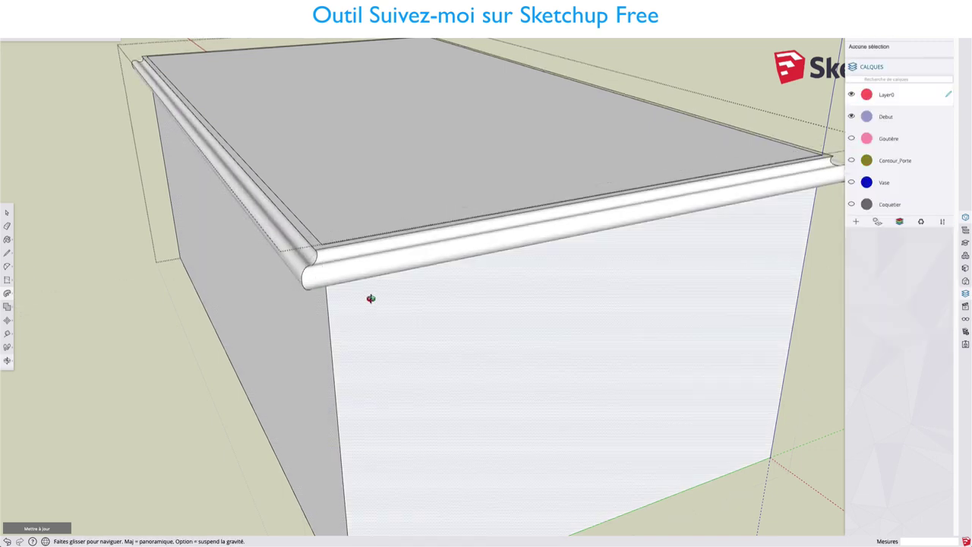
Step: Orbit and zoom out to inspect the new moulded rim
{"action": "mouse_move", "coordinate": [369, 297]}
{"action": "middle_mouse_down"}
{"action": "mouse_move", "coordinate": [423, 184]}
{"action": "mouse_move", "coordinate": [350, 292]}
{"action": "middle_mouse_up"}
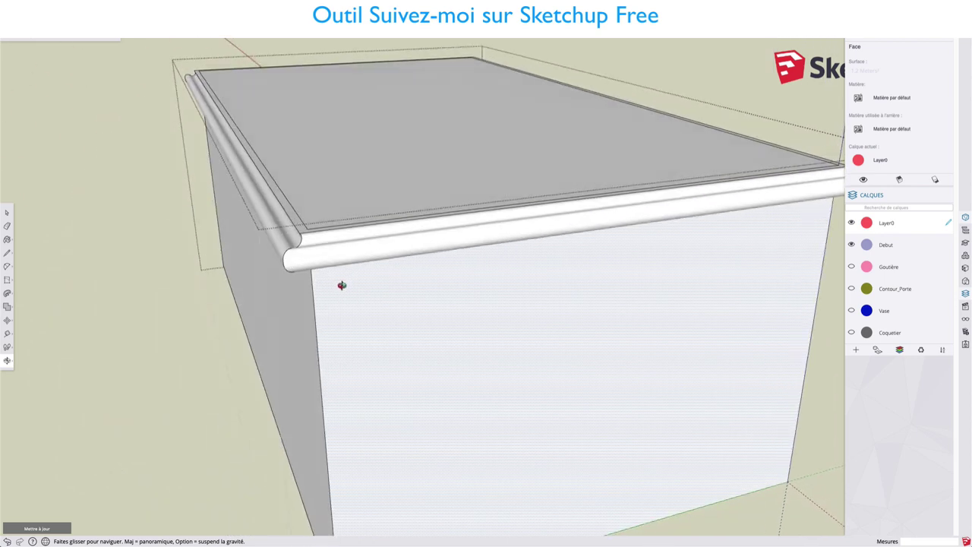
{"action": "scroll", "coordinate": [353, 297], "scroll_direction": "down", "scroll_amount": 2}
{"action": "scroll", "coordinate": [357, 301], "scroll_direction": "down", "scroll_amount": 3}
{"action": "scroll", "coordinate": [357, 301], "scroll_direction": "down", "scroll_amount": 3}
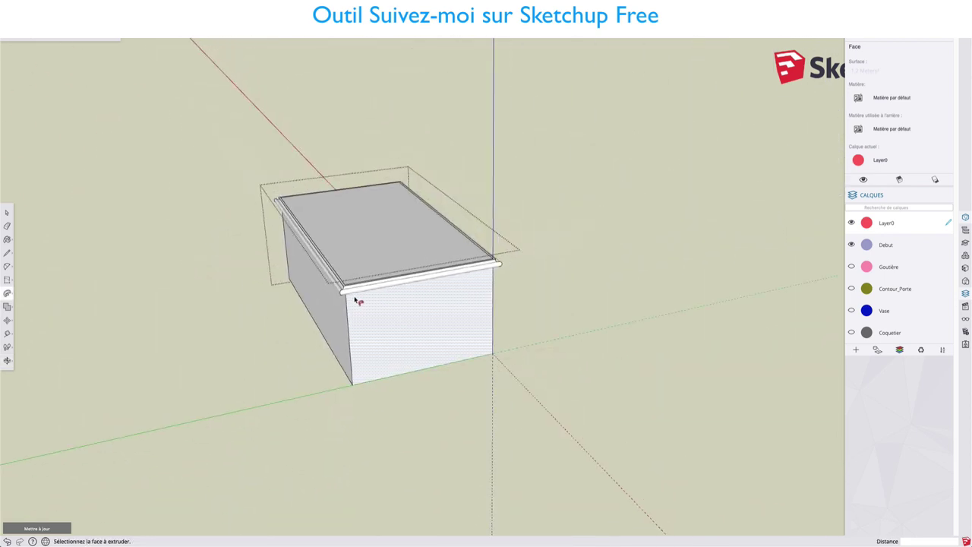
{"action": "scroll", "coordinate": [357, 301], "scroll_direction": "down", "scroll_amount": 2}
{"action": "key", "text": "space"}
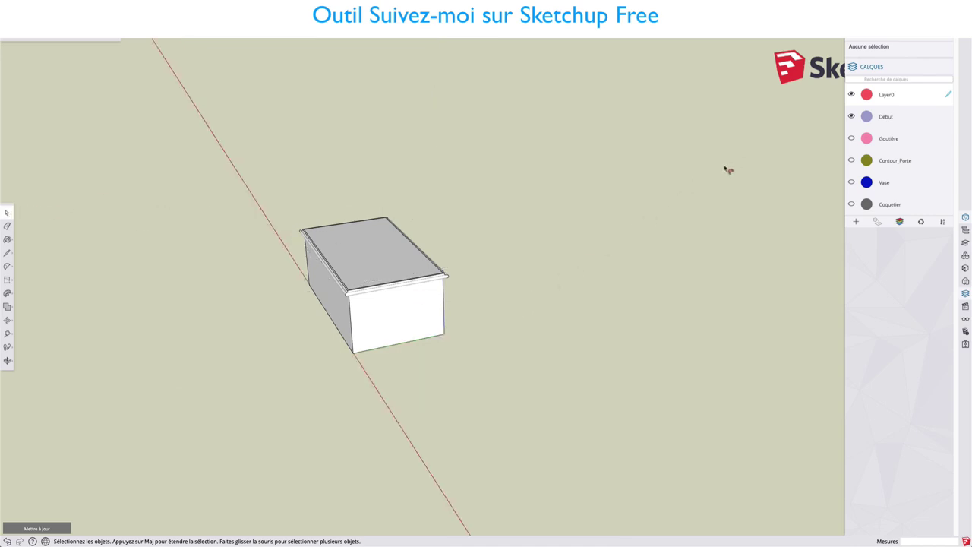
Step: Hide the Debut layer, show the Gouttière layer, and bring its box into view
{"action": "left_click", "coordinate": [851, 117]}
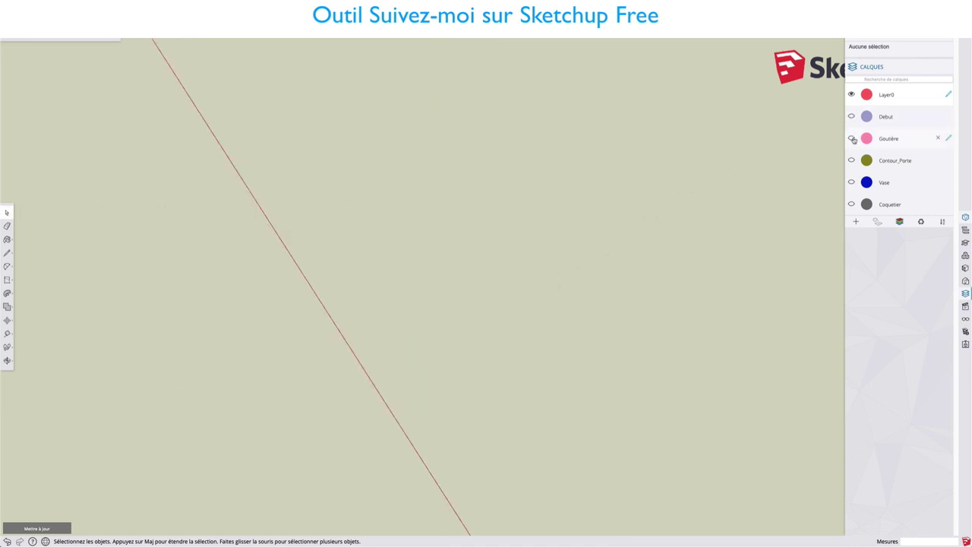
{"action": "left_click", "coordinate": [852, 138]}
{"action": "middle_click_drag", "start_coordinate": [504, 397], "coordinate": [448, 241]}
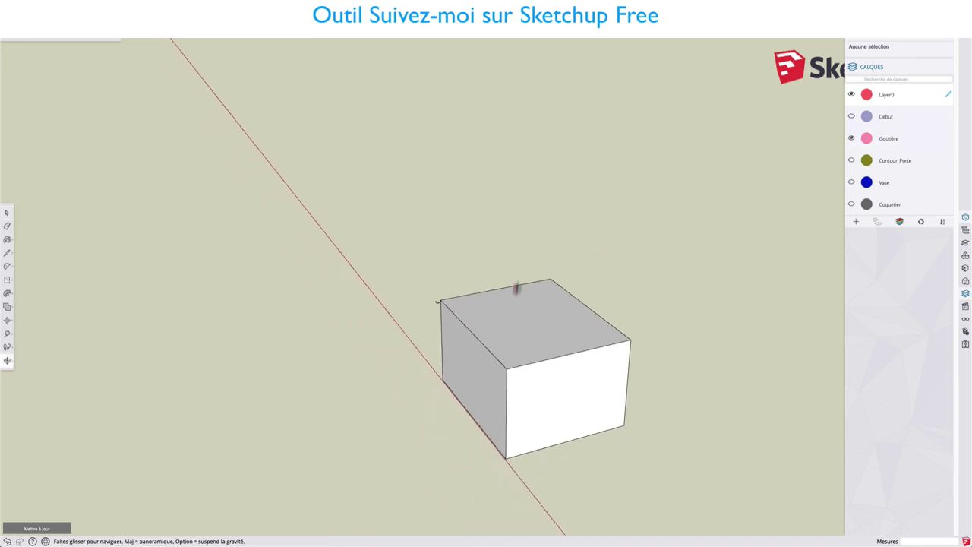
{"action": "scroll", "coordinate": [448, 241], "scroll_direction": "up", "scroll_amount": 3}
{"action": "scroll", "coordinate": [456, 239], "scroll_direction": "up", "scroll_amount": 2}
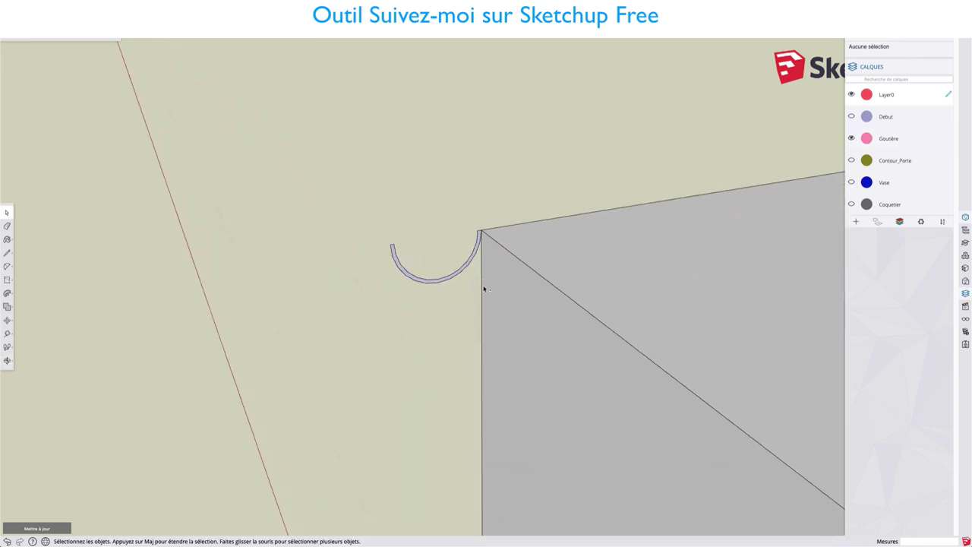
{"action": "scroll", "coordinate": [471, 241], "scroll_direction": "up", "scroll_amount": 3}
{"action": "scroll", "coordinate": [470, 241], "scroll_direction": "down", "scroll_amount": 2}
{"action": "scroll", "coordinate": [470, 241], "scroll_direction": "down", "scroll_amount": 3}
{"action": "scroll", "coordinate": [482, 260], "scroll_direction": "down", "scroll_amount": 1}
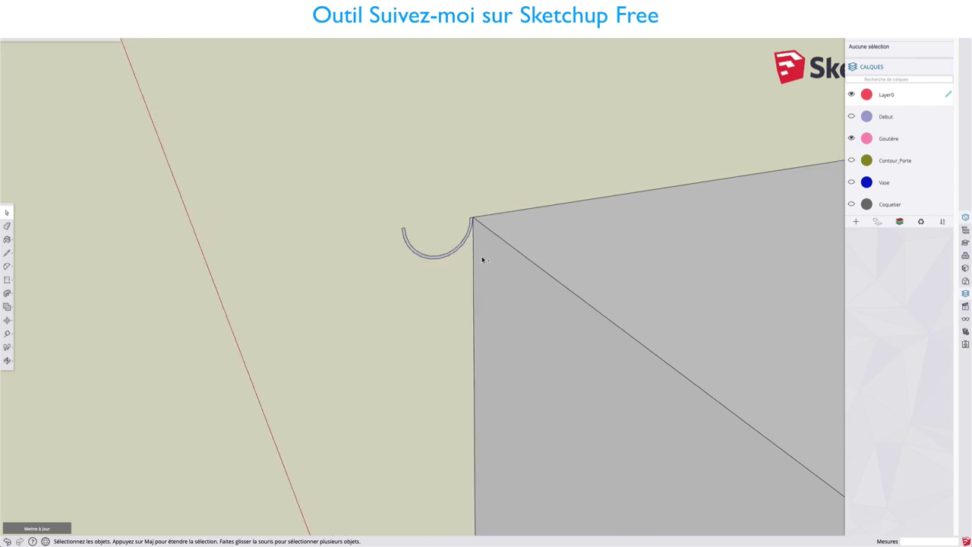
Step: Open the gutter group for editing and zoom to its top corner
{"action": "left_click", "coordinate": [403, 256]}
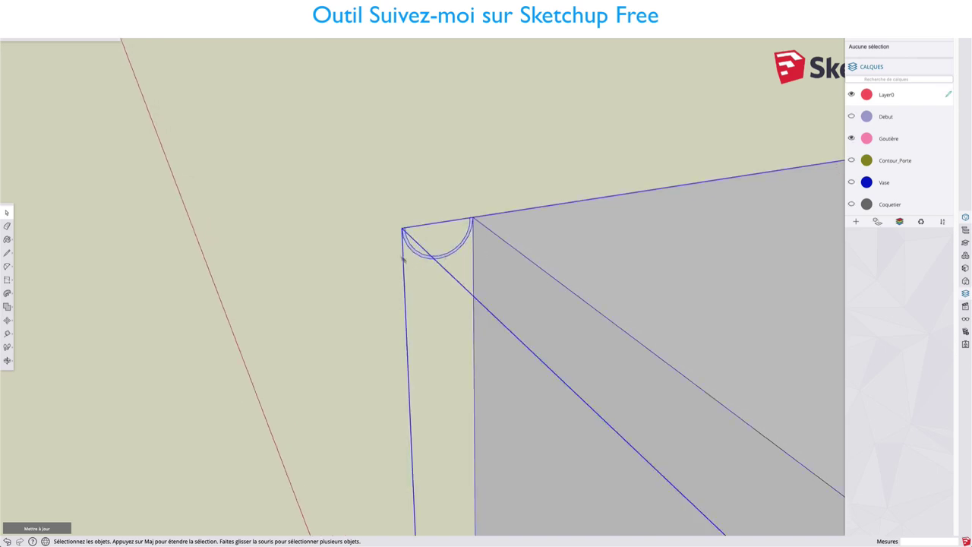
{"action": "double_click", "coordinate": [472, 234]}
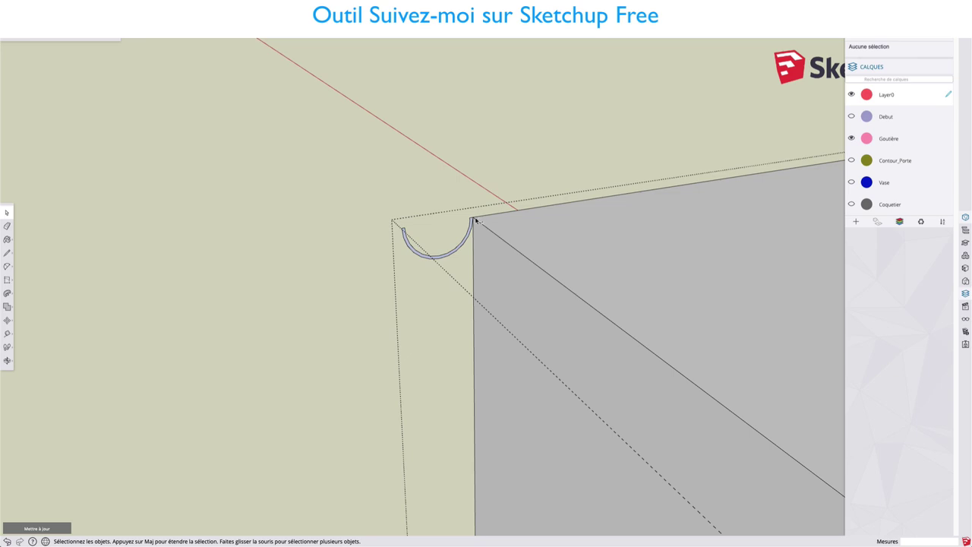
{"action": "scroll", "coordinate": [445, 241], "scroll_direction": "up", "scroll_amount": 1}
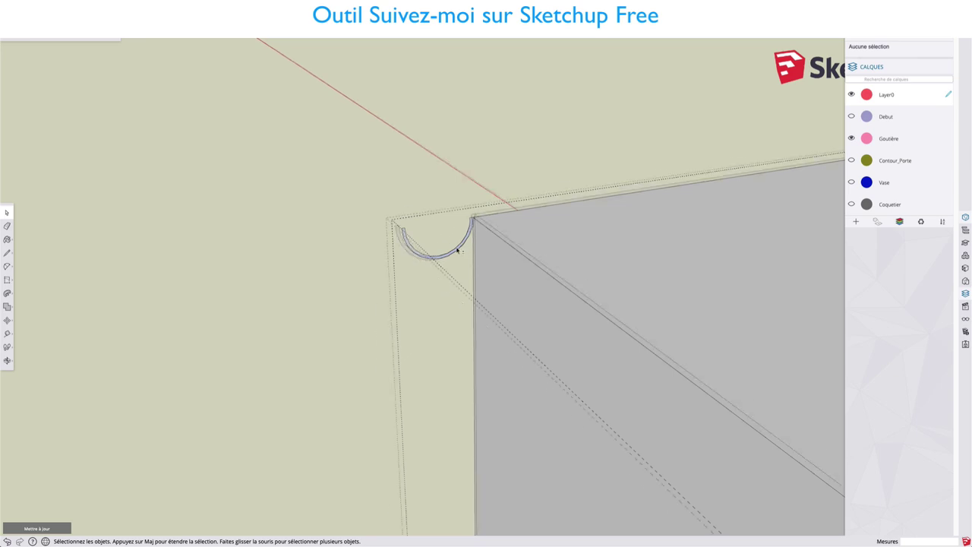
{"action": "scroll", "coordinate": [448, 237], "scroll_direction": "up", "scroll_amount": 2}
{"action": "scroll", "coordinate": [450, 231], "scroll_direction": "up", "scroll_amount": 2}
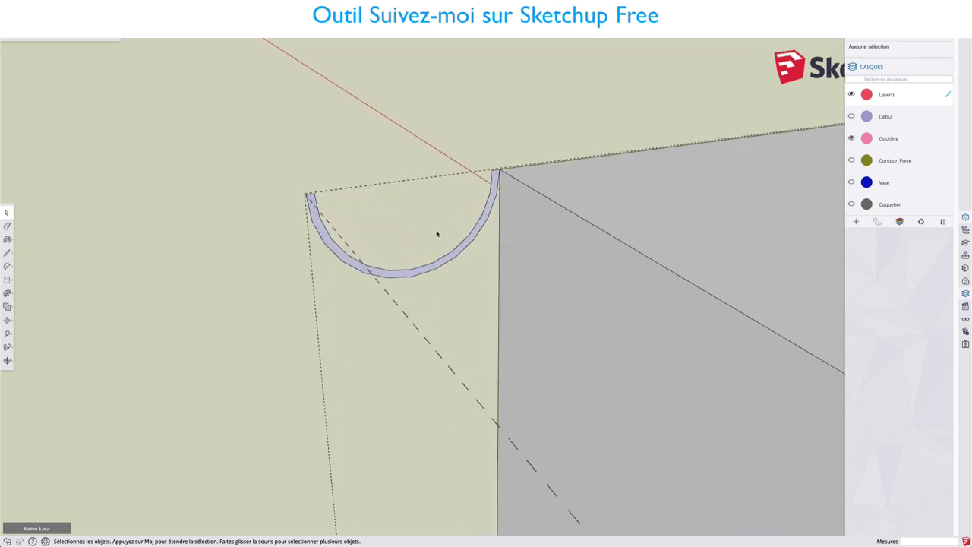
{"action": "scroll", "coordinate": [512, 216], "scroll_direction": "down", "scroll_amount": 2}
{"action": "scroll", "coordinate": [521, 230], "scroll_direction": "down", "scroll_amount": 1}
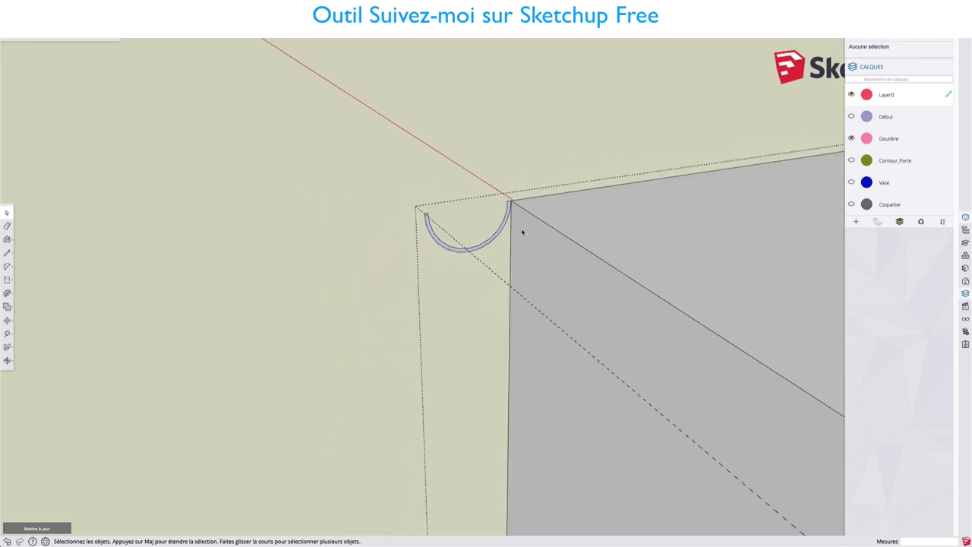
Step: Draw an arc at the edge of the box's dark side face below the gutter profile
{"action": "key", "text": "c"}
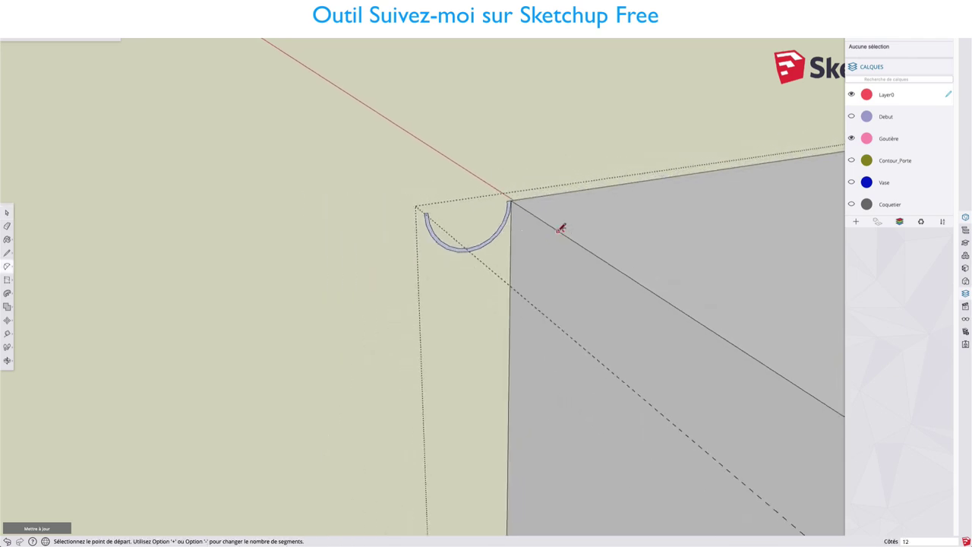
{"action": "left_click", "coordinate": [559, 229]}
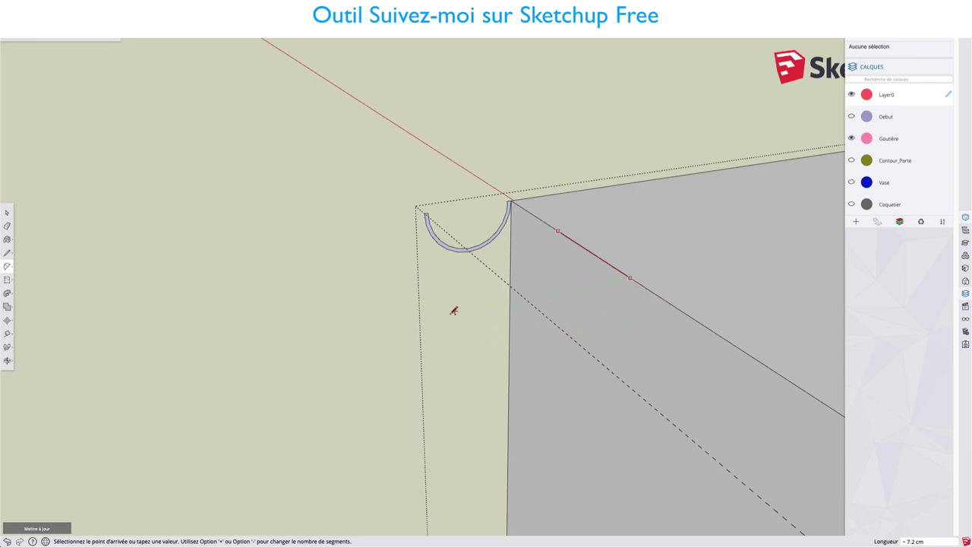
{"action": "mouse_move", "coordinate": [453, 311]}
{"action": "middle_mouse_down"}
{"action": "mouse_move", "coordinate": [561, 314]}
{"action": "mouse_move", "coordinate": [787, 277]}
{"action": "mouse_move", "coordinate": [434, 386]}
{"action": "mouse_move", "coordinate": [501, 418]}
{"action": "mouse_move", "coordinate": [489, 313]}
{"action": "middle_mouse_up"}
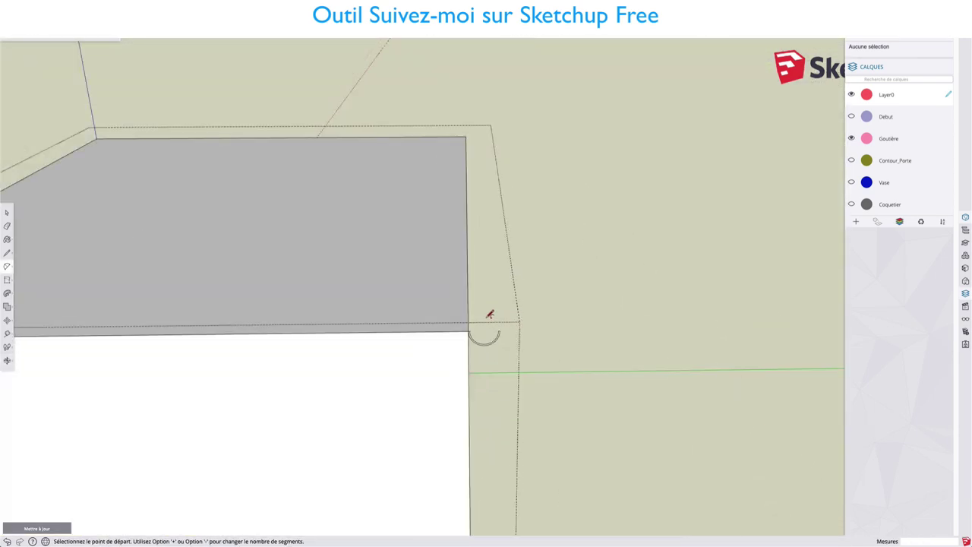
{"action": "scroll", "coordinate": [490, 314], "scroll_direction": "up", "scroll_amount": 2}
{"action": "scroll", "coordinate": [486, 341], "scroll_direction": "up", "scroll_amount": 4}
{"action": "left_click", "coordinate": [430, 322]}
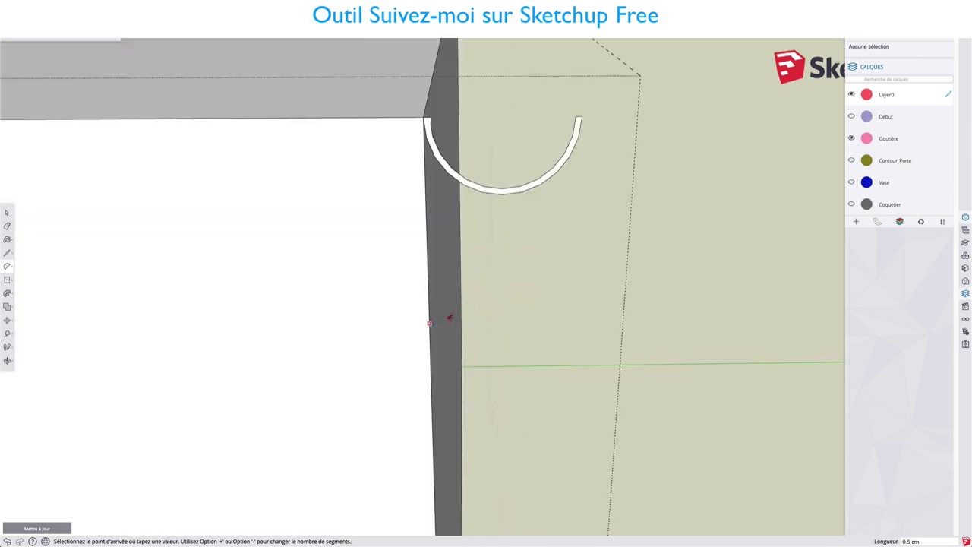
{"action": "left_click", "coordinate": [500, 315]}
{"action": "scroll", "coordinate": [500, 315], "scroll_direction": "up", "scroll_amount": 3}
{"action": "scroll", "coordinate": [500, 315], "scroll_direction": "up", "scroll_amount": 2}
{"action": "scroll", "coordinate": [501, 315], "scroll_direction": "down", "scroll_amount": 6}
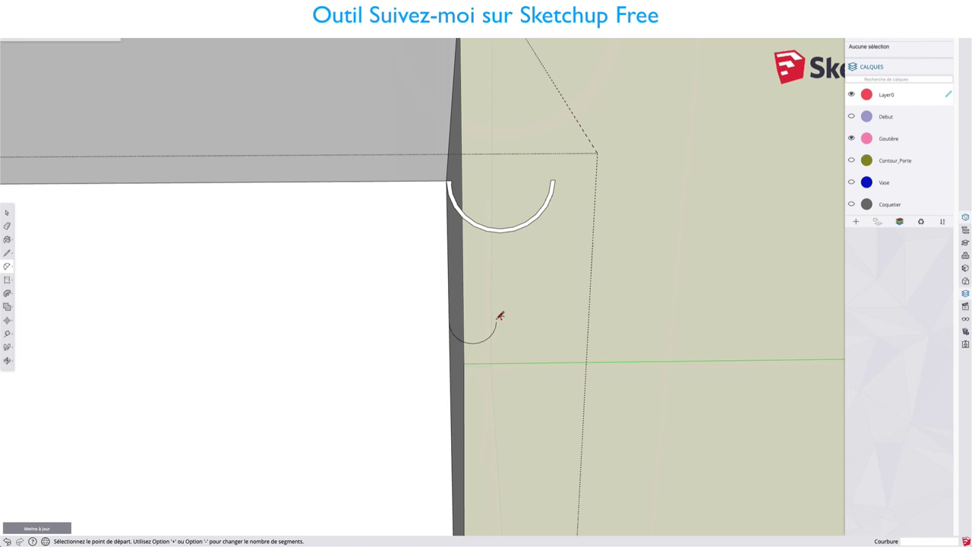
Step: Close the arc with a straight line into a half-disc face
{"action": "key", "text": "l"}
{"action": "left_click", "coordinate": [453, 321]}
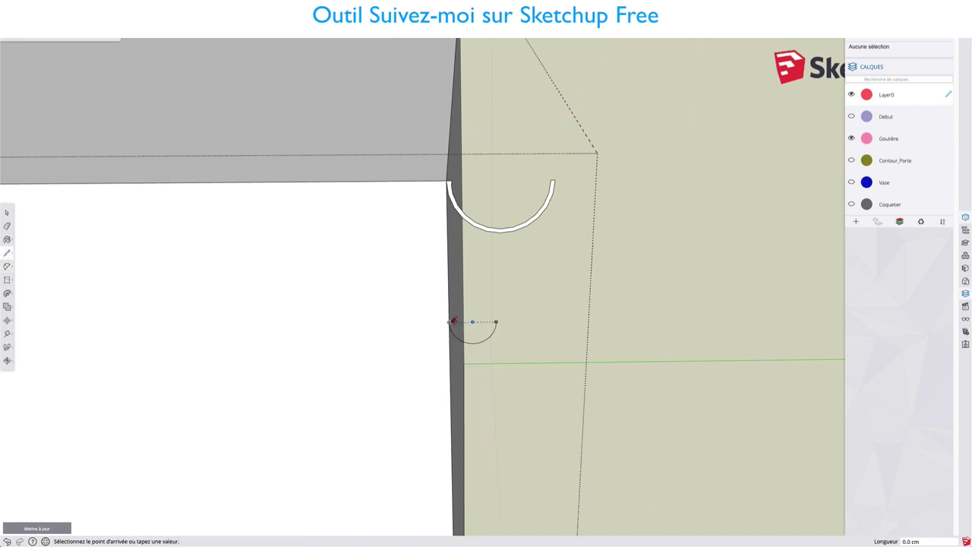
{"action": "left_click", "coordinate": [496, 319]}
{"action": "scroll", "coordinate": [495, 322], "scroll_direction": "up", "scroll_amount": 2}
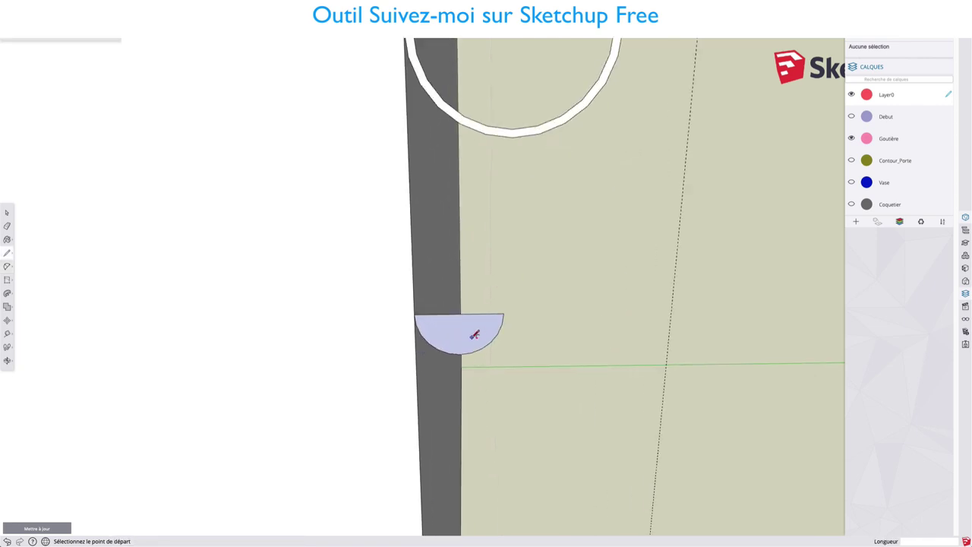
Step: Offset the half-disc outline inward to set the wall thickness
{"action": "key", "text": "f"}
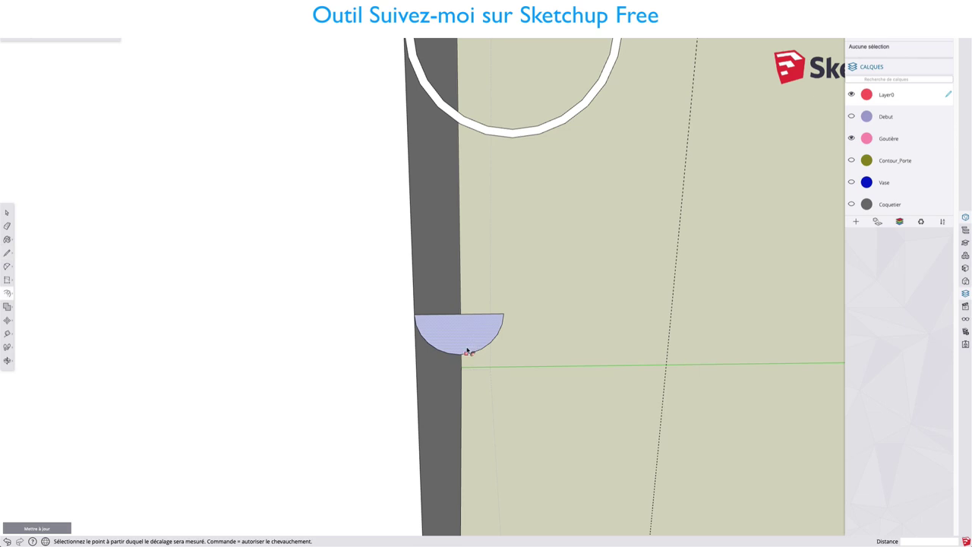
{"action": "left_click", "coordinate": [467, 352]}
{"action": "left_click", "coordinate": [426, 332]}
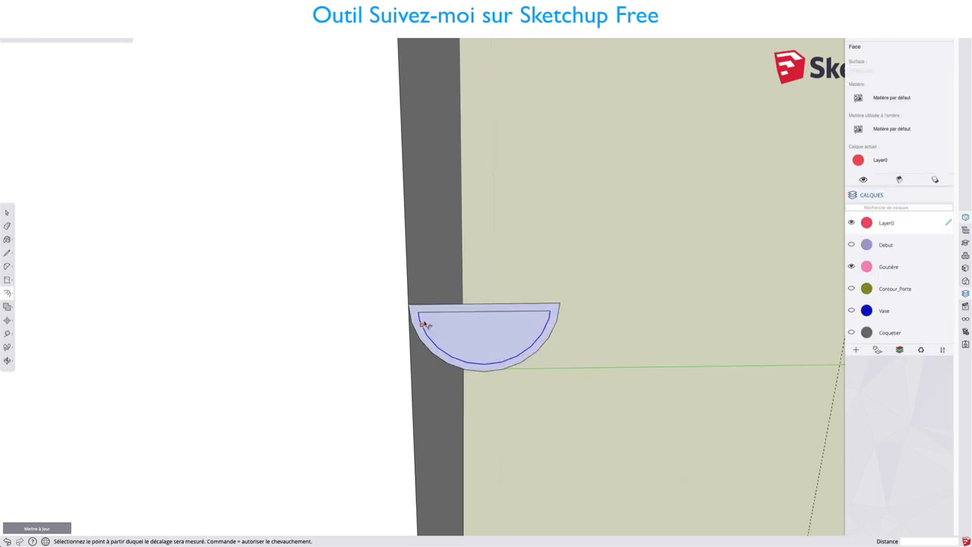
{"action": "scroll", "coordinate": [423, 325], "scroll_direction": "up", "scroll_amount": 3}
Step: Join the outer and inner outlines with lines at both ends
{"action": "key", "text": "l"}
{"action": "left_click", "coordinate": [419, 314]}
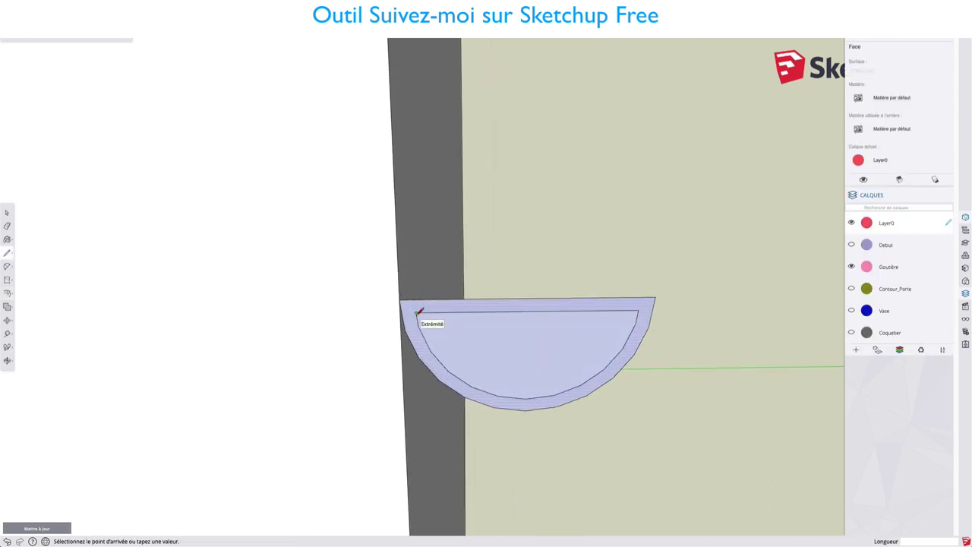
{"action": "left_click", "coordinate": [415, 299]}
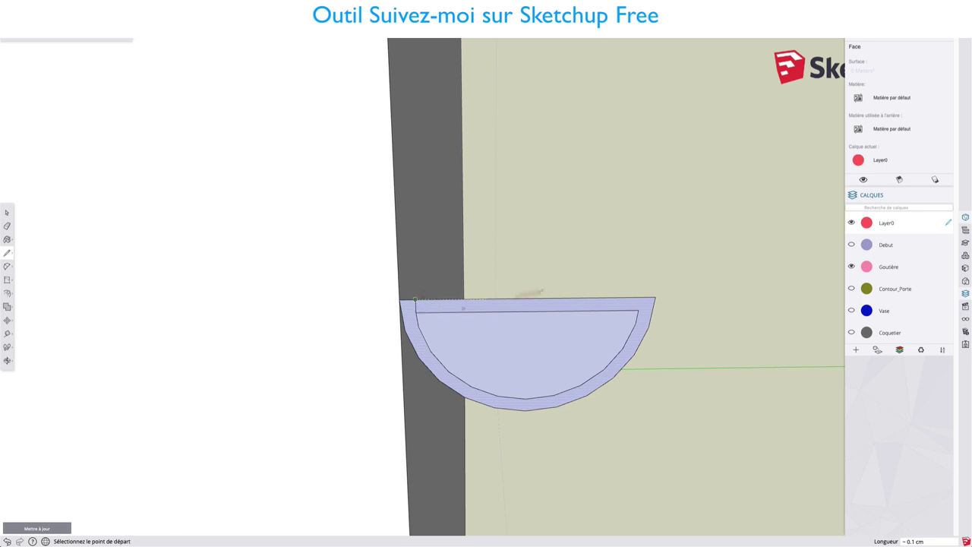
{"action": "left_click", "coordinate": [638, 310]}
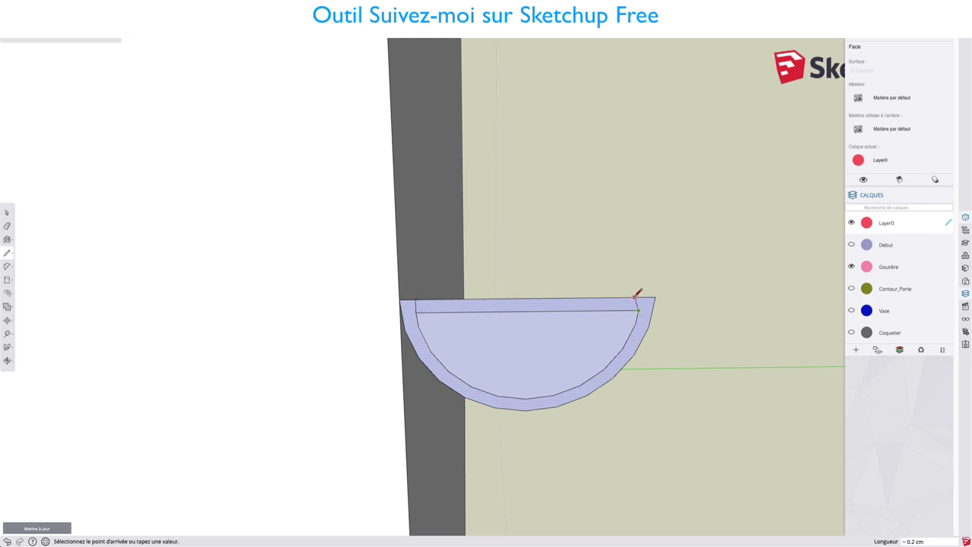
{"action": "left_click", "coordinate": [638, 299]}
Step: Erase the top edge and inner face, leaving a thin half-round arc ring
{"action": "key", "text": "e"}
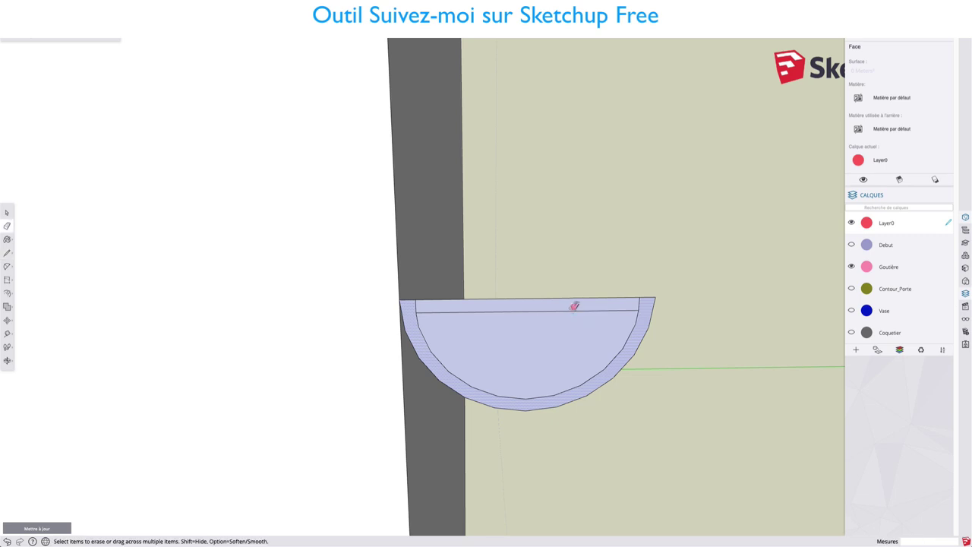
{"action": "left_click", "coordinate": [580, 298]}
{"action": "left_click", "coordinate": [582, 311]}
{"action": "left_click", "coordinate": [603, 298]}
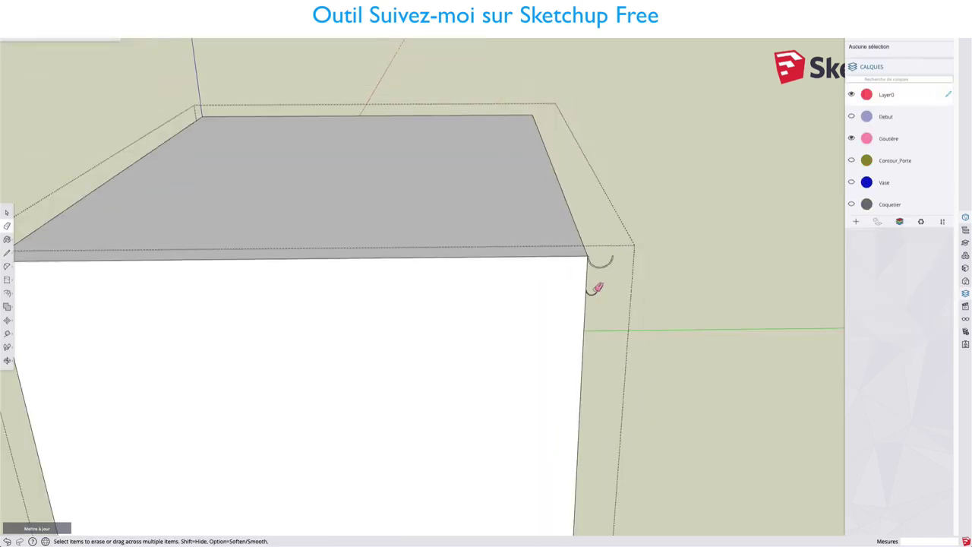
{"action": "scroll", "coordinate": [599, 287], "scroll_direction": "up", "scroll_amount": 5}
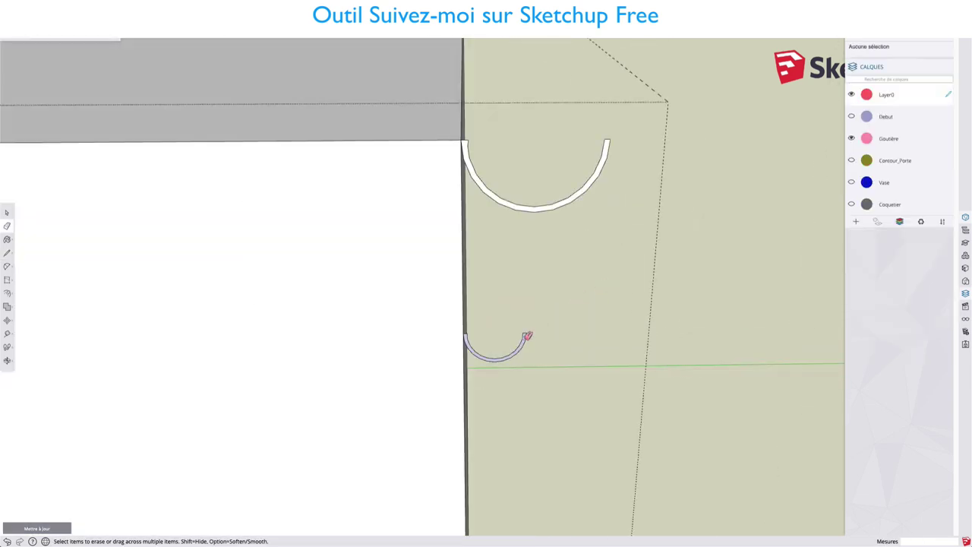
Step: Remove a leftover profile edge and orbit out to a near-front view of the box
{"action": "left_click", "coordinate": [495, 354]}
{"action": "scroll", "coordinate": [529, 333], "scroll_direction": "down", "scroll_amount": 3}
{"action": "middle_click_drag", "start_coordinate": [525, 304], "coordinate": [367, 354]}
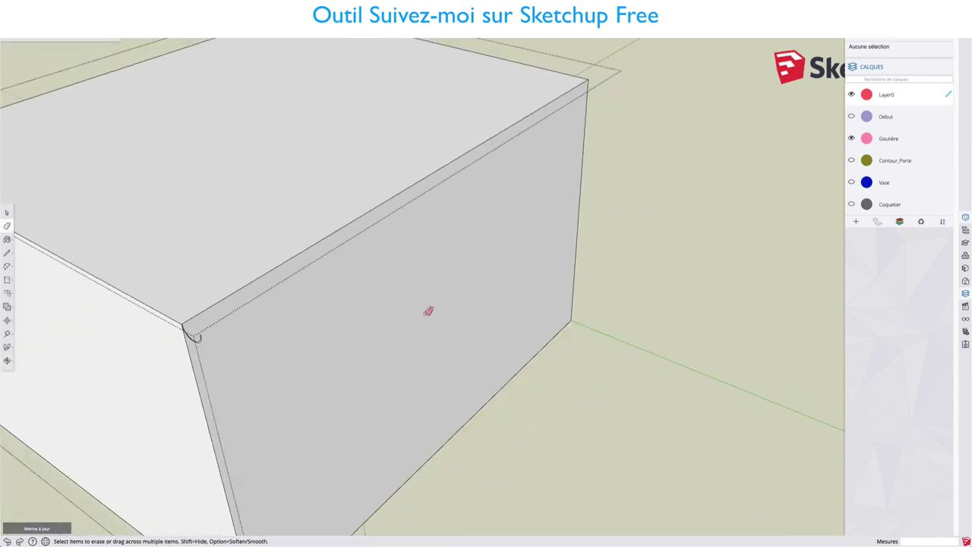
{"action": "scroll", "coordinate": [428, 309], "scroll_direction": "down", "scroll_amount": 3}
{"action": "mouse_move", "coordinate": [392, 285]}
{"action": "middle_mouse_down"}
{"action": "mouse_move", "coordinate": [141, 308]}
{"action": "mouse_move", "coordinate": [208, 253]}
{"action": "mouse_move", "coordinate": [388, 306]}
{"action": "middle_mouse_up"}
{"action": "scroll", "coordinate": [387, 306], "scroll_direction": "up", "scroll_amount": 2}
{"action": "scroll", "coordinate": [375, 247], "scroll_direction": "up", "scroll_amount": 2}
Step: Select the box's top face as the path for the gutter sweep
{"action": "key", "text": "space"}
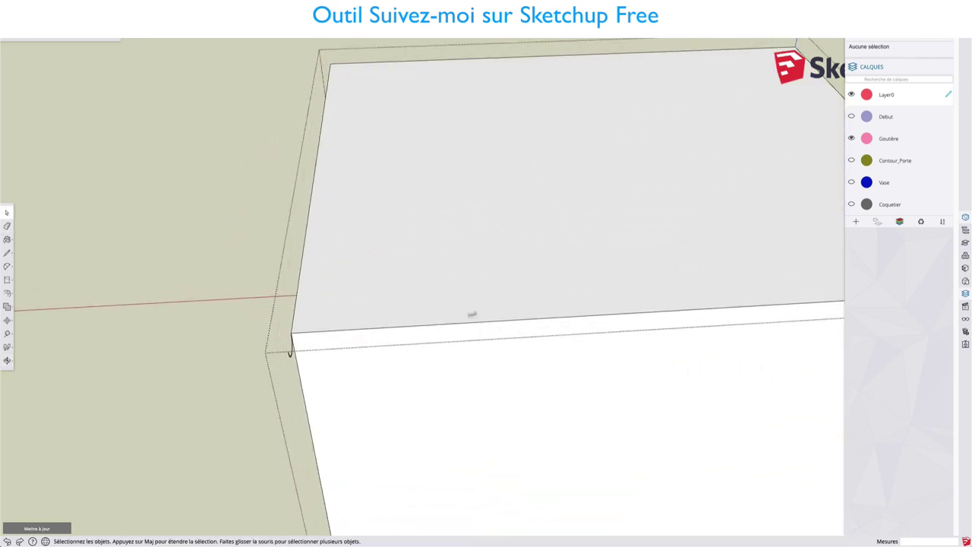
{"action": "scroll", "coordinate": [459, 282], "scroll_direction": "down", "scroll_amount": 1}
{"action": "left_click", "coordinate": [458, 282]}
{"action": "mouse_move", "coordinate": [395, 330]}
{"action": "middle_mouse_down"}
{"action": "mouse_move", "coordinate": [321, 341]}
{"action": "mouse_move", "coordinate": [379, 344]}
{"action": "mouse_move", "coordinate": [209, 330]}
{"action": "middle_mouse_up"}
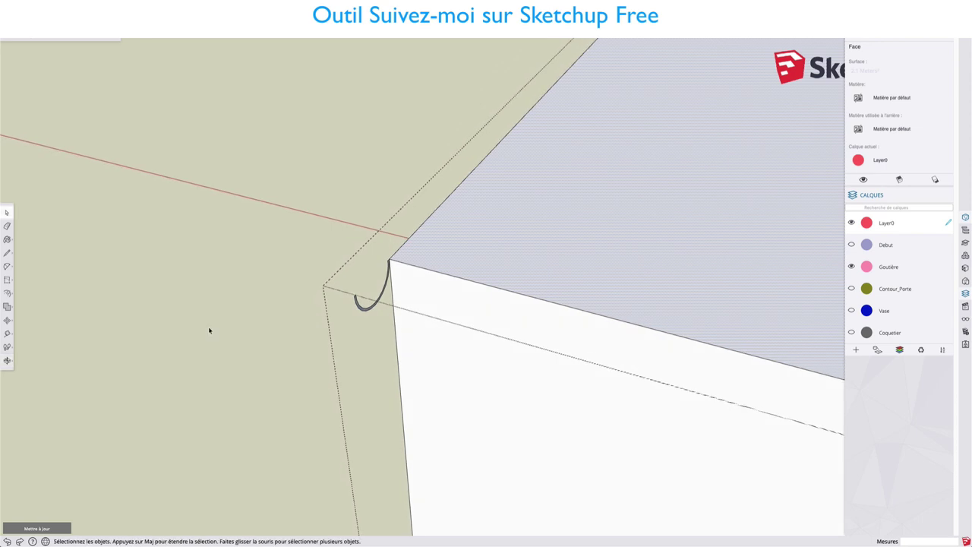
{"action": "left_click", "coordinate": [6, 294]}
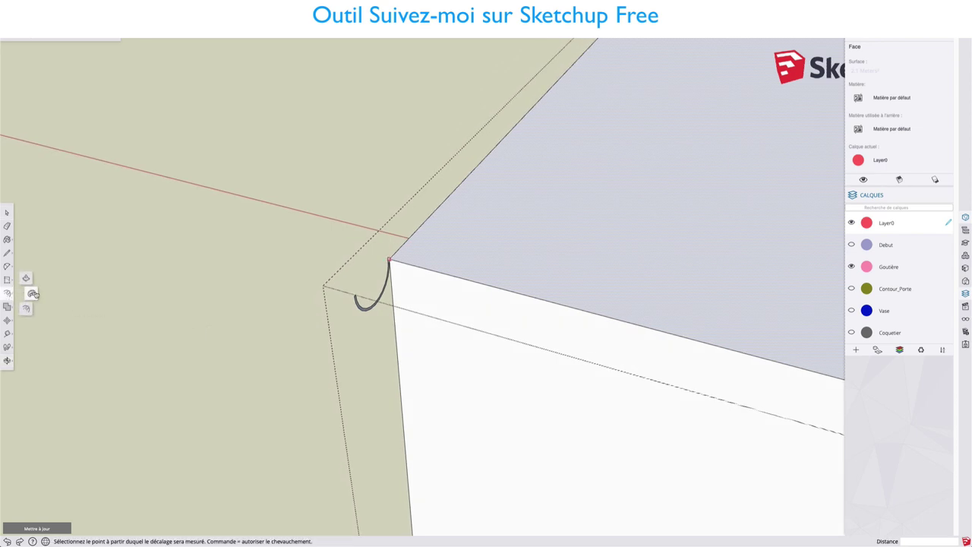
{"action": "left_click", "coordinate": [32, 293]}
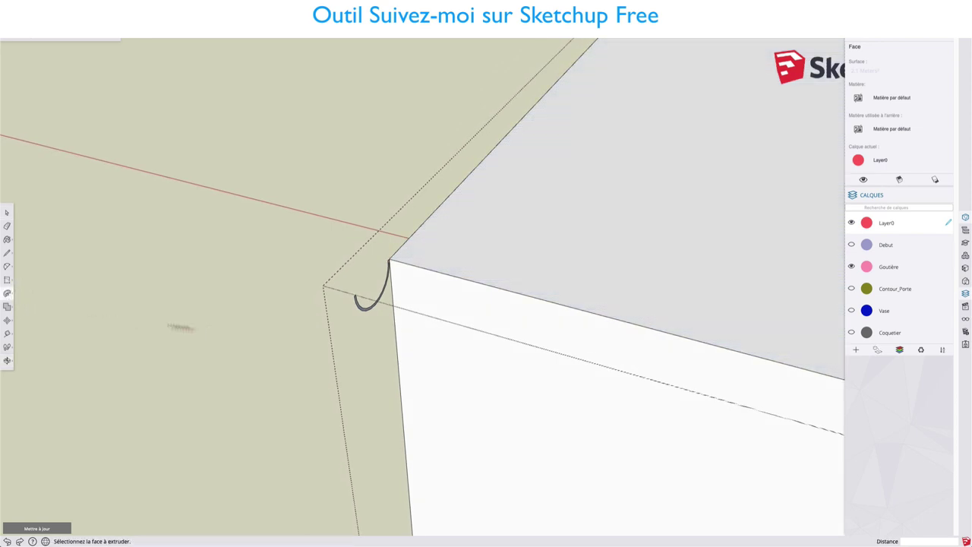
{"action": "left_click", "coordinate": [364, 306]}
{"action": "mouse_move", "coordinate": [392, 317]}
{"action": "middle_mouse_down"}
{"action": "mouse_move", "coordinate": [386, 323]}
{"action": "mouse_move", "coordinate": [571, 204]}
{"action": "mouse_move", "coordinate": [688, 98]}
{"action": "mouse_move", "coordinate": [608, 226]}
{"action": "mouse_move", "coordinate": [455, 297]}
{"action": "middle_mouse_up"}
{"action": "left_click", "coordinate": [609, 233]}
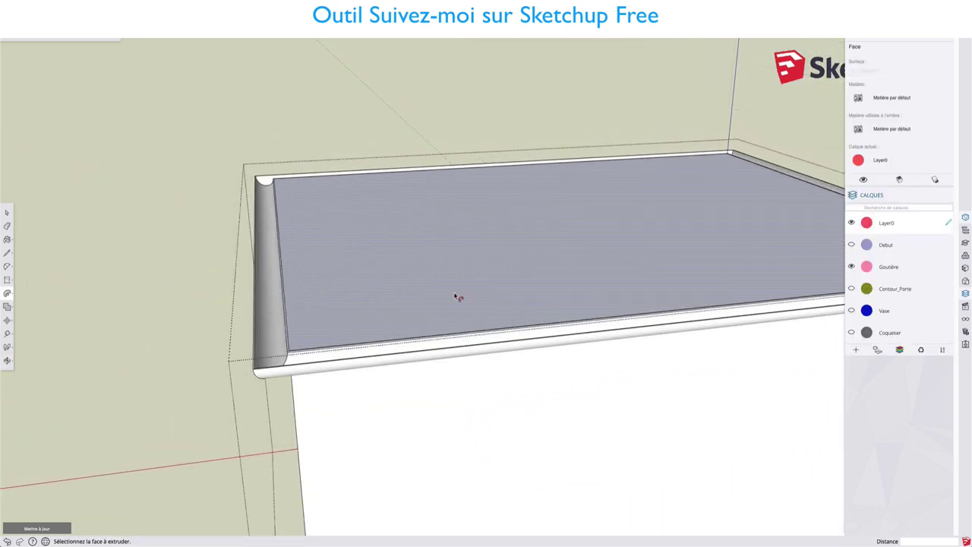
{"action": "key", "text": "ctrl+z"}
{"action": "mouse_move", "coordinate": [334, 378]}
{"action": "middle_mouse_down"}
{"action": "mouse_move", "coordinate": [289, 369]}
{"action": "mouse_move", "coordinate": [288, 347]}
{"action": "middle_mouse_up"}
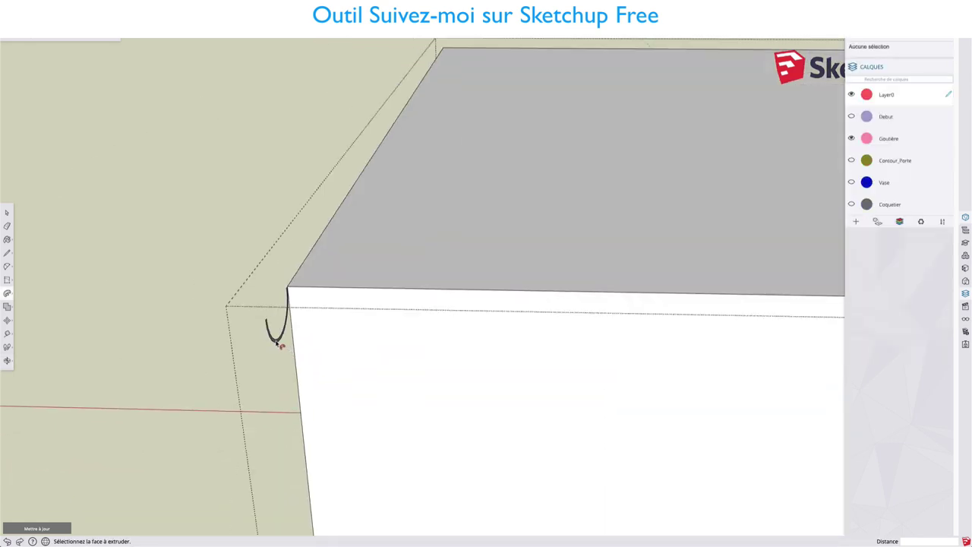
Step: Sweep the gutter profile partway along the box's front top edge, then exit the group
{"action": "left_click_drag", "start_coordinate": [278, 343], "coordinate": [691, 296]}
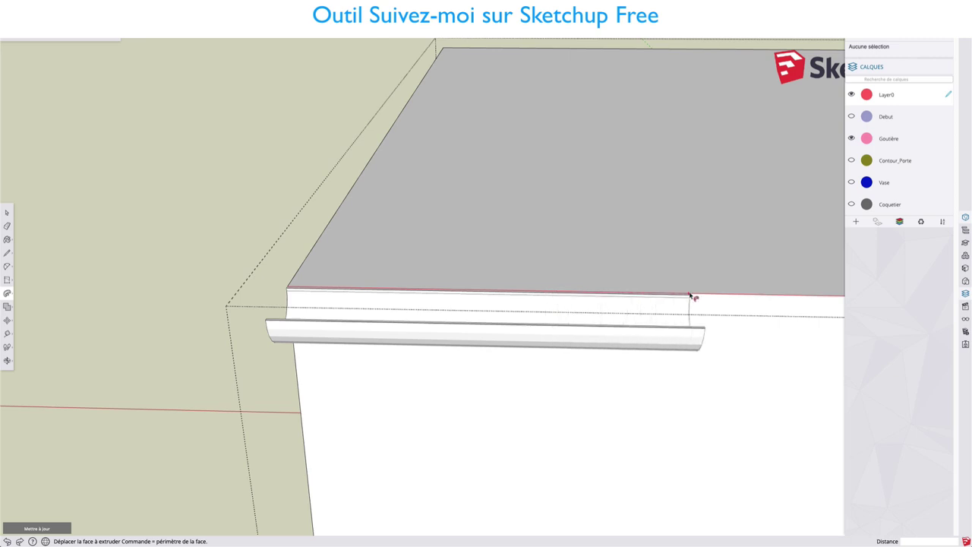
{"action": "left_click_drag", "start_coordinate": [691, 296], "coordinate": [722, 291]}
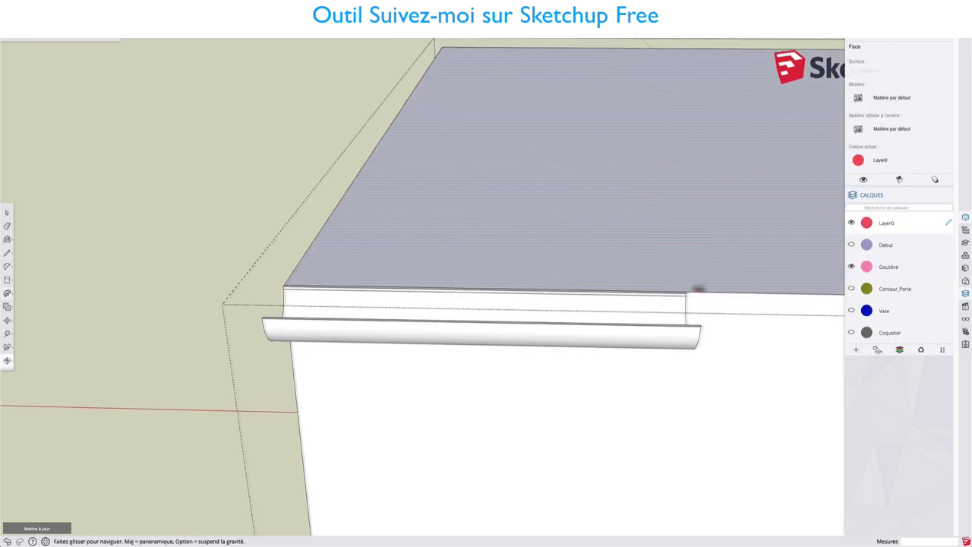
{"action": "middle_click_drag", "start_coordinate": [722, 291], "coordinate": [372, 284]}
{"action": "scroll", "coordinate": [372, 284], "scroll_direction": "down", "scroll_amount": 3}
{"action": "scroll", "coordinate": [376, 284], "scroll_direction": "down", "scroll_amount": 2}
{"action": "scroll", "coordinate": [377, 283], "scroll_direction": "down", "scroll_amount": 3}
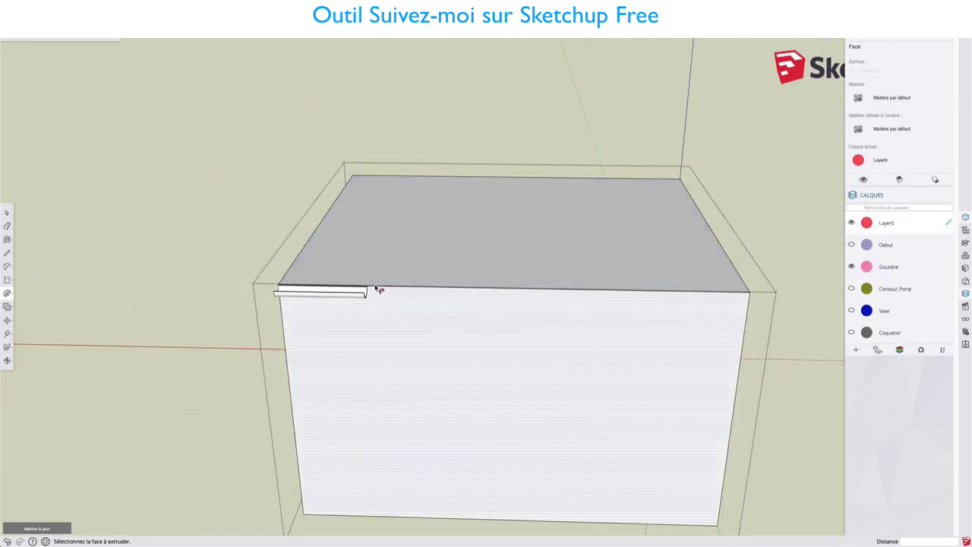
{"action": "key", "text": "space"}
{"action": "left_click", "coordinate": [448, 142]}
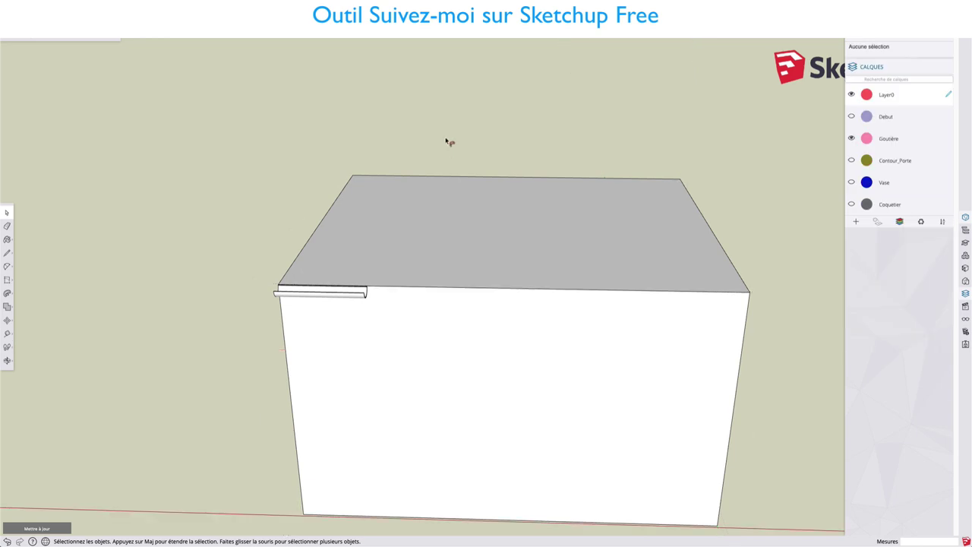
Step: Hide the gutter layer and bring the house front's door corner into view
{"action": "left_click", "coordinate": [852, 137]}
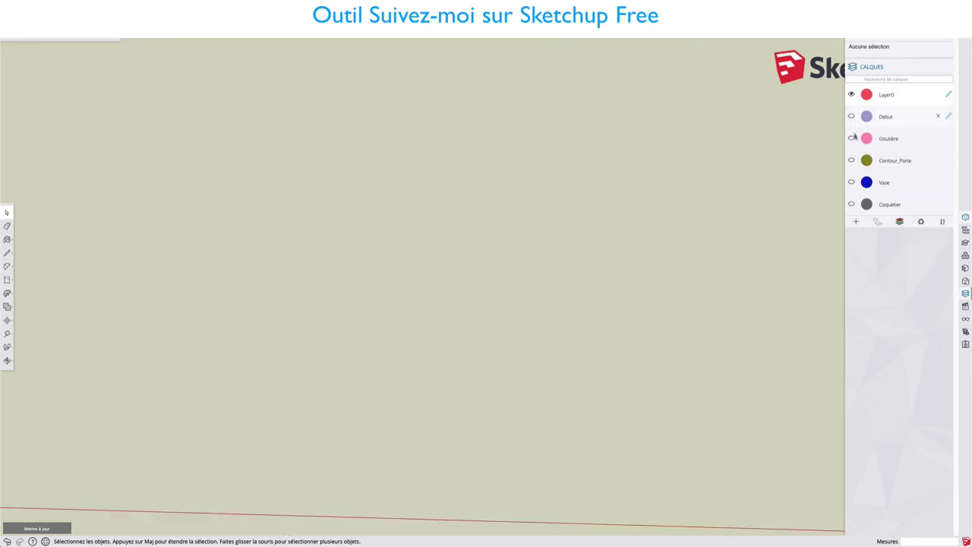
{"action": "scroll", "coordinate": [649, 215], "scroll_direction": "down", "scroll_amount": 3}
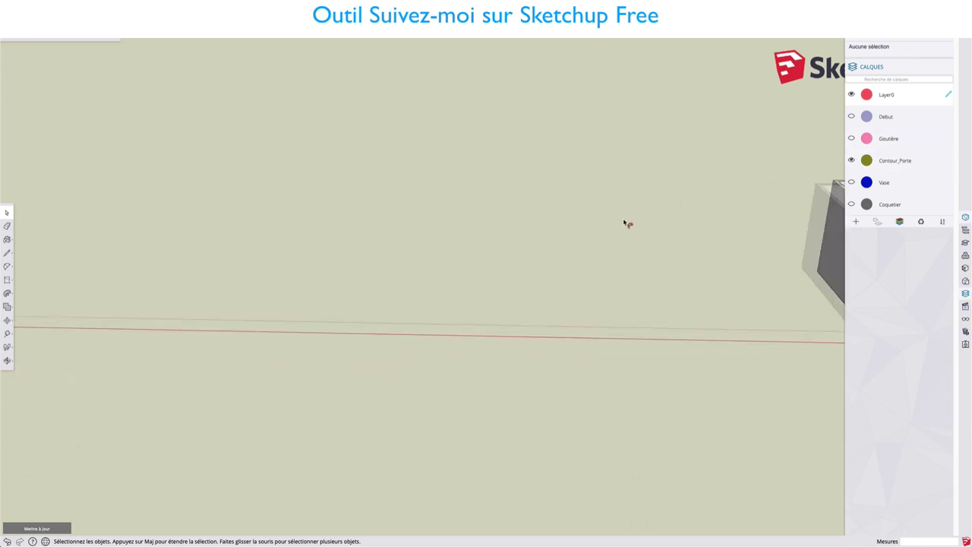
{"action": "scroll", "coordinate": [627, 220], "scroll_direction": "down", "scroll_amount": 2}
{"action": "mouse_move", "coordinate": [735, 287]}
{"action": "middle_mouse_down"}
{"action": "mouse_move", "coordinate": [390, 329]}
{"action": "mouse_move", "coordinate": [353, 312]}
{"action": "mouse_move", "coordinate": [412, 317]}
{"action": "mouse_move", "coordinate": [318, 348]}
{"action": "mouse_move", "coordinate": [364, 318]}
{"action": "middle_mouse_up"}
{"action": "scroll", "coordinate": [403, 311], "scroll_direction": "up", "scroll_amount": 3}
{"action": "scroll", "coordinate": [403, 311], "scroll_direction": "up", "scroll_amount": 3}
{"action": "scroll", "coordinate": [445, 308], "scroll_direction": "up", "scroll_amount": 3}
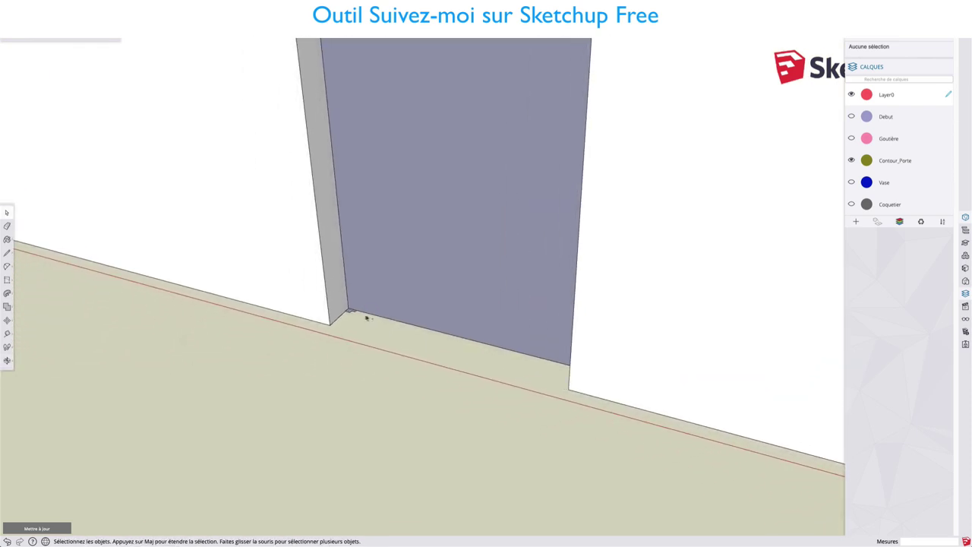
{"action": "scroll", "coordinate": [360, 317], "scroll_direction": "up", "scroll_amount": 2}
{"action": "scroll", "coordinate": [361, 318], "scroll_direction": "down", "scroll_amount": 2}
{"action": "scroll", "coordinate": [360, 317], "scroll_direction": "down", "scroll_amount": 5}
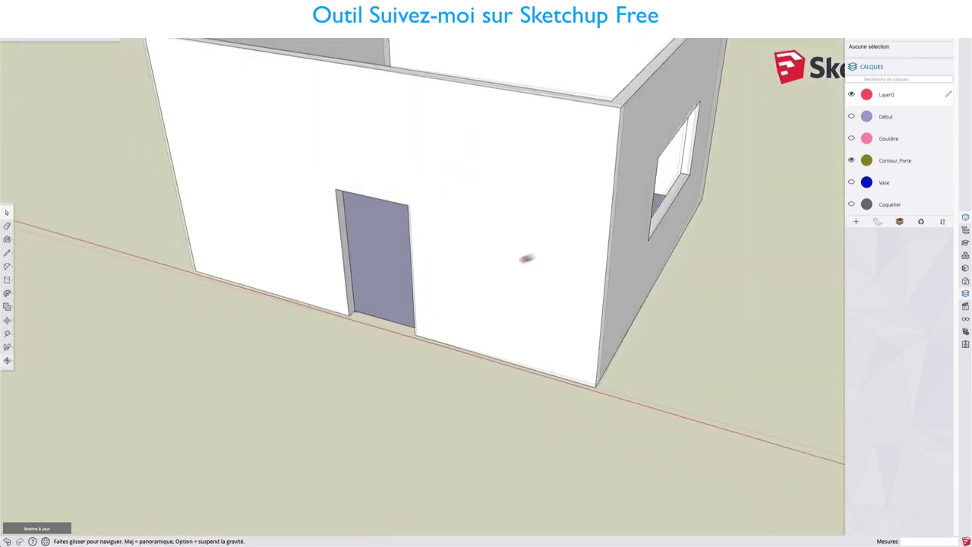
{"action": "mouse_move", "coordinate": [527, 258]}
{"action": "middle_mouse_down"}
{"action": "mouse_move", "coordinate": [380, 310]}
{"action": "mouse_move", "coordinate": [443, 352]}
{"action": "mouse_move", "coordinate": [468, 347]}
{"action": "middle_mouse_up"}
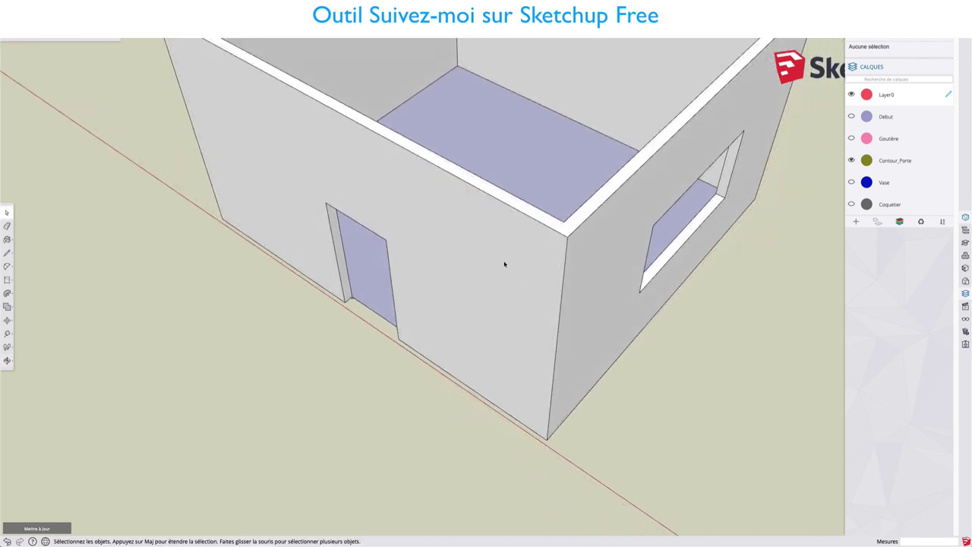
{"action": "mouse_move", "coordinate": [506, 265]}
{"action": "middle_mouse_down"}
{"action": "mouse_move", "coordinate": [499, 336]}
{"action": "mouse_move", "coordinate": [620, 314]}
{"action": "mouse_move", "coordinate": [633, 341]}
{"action": "middle_mouse_up"}
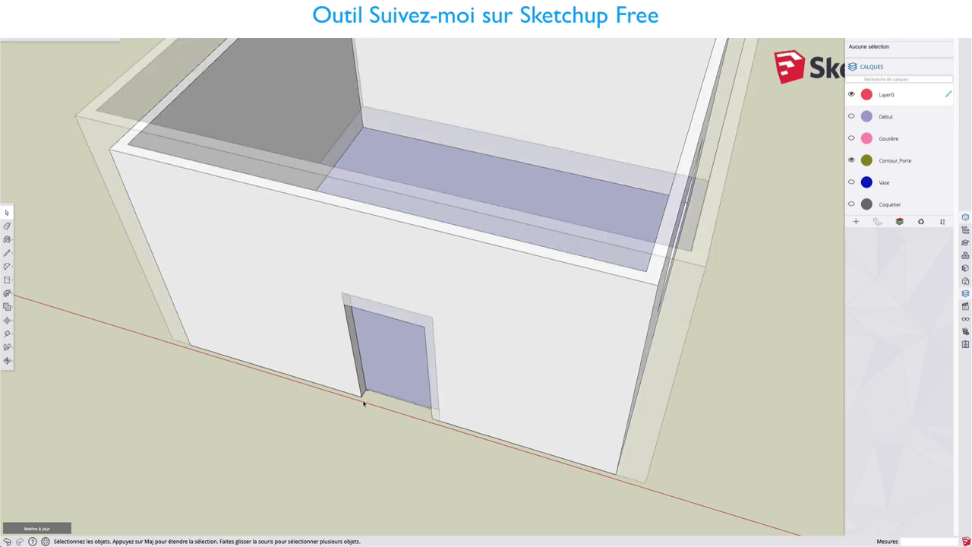
{"action": "scroll", "coordinate": [362, 402], "scroll_direction": "up", "scroll_amount": 5}
{"action": "scroll", "coordinate": [373, 369], "scroll_direction": "up", "scroll_amount": 3}
{"action": "scroll", "coordinate": [376, 391], "scroll_direction": "up", "scroll_amount": 2}
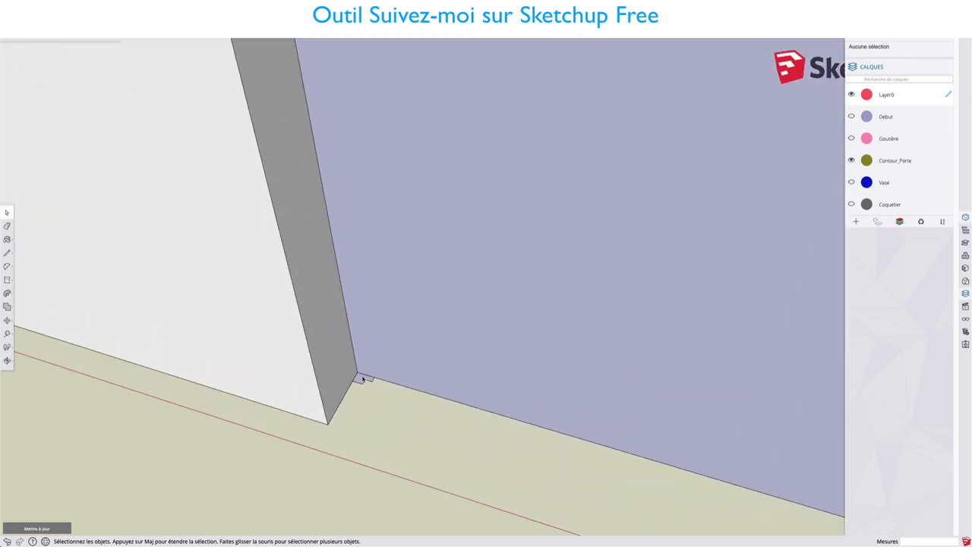
Step: Select and then deselect the door frame group, framing the tiny profile at its base
{"action": "left_click", "coordinate": [363, 378]}
{"action": "left_click", "coordinate": [362, 378]}
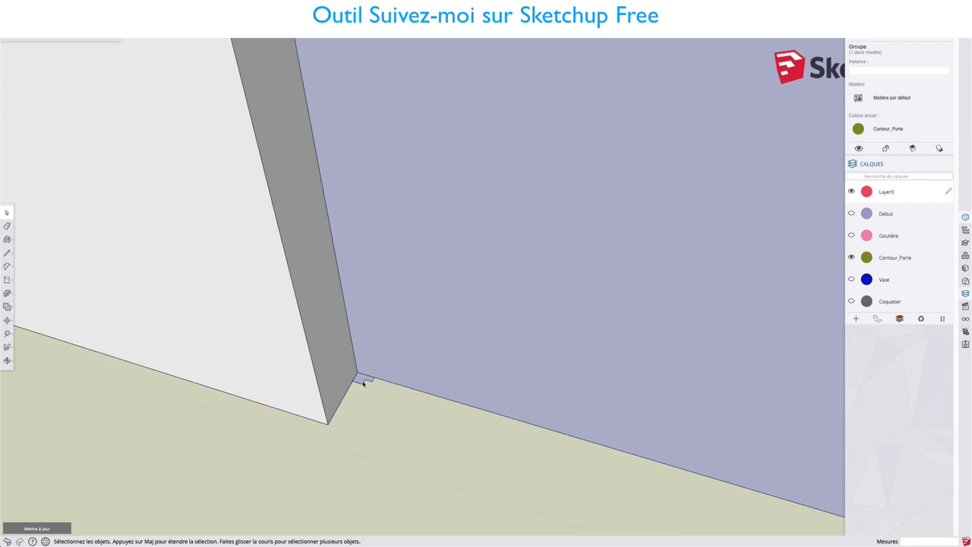
{"action": "scroll", "coordinate": [364, 383], "scroll_direction": "up", "scroll_amount": 2}
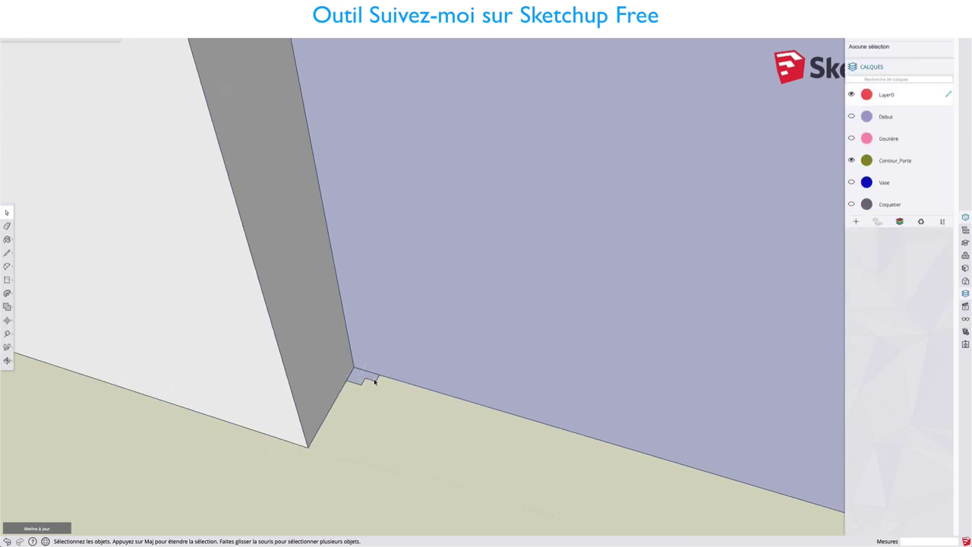
{"action": "scroll", "coordinate": [374, 381], "scroll_direction": "down", "scroll_amount": 1}
{"action": "scroll", "coordinate": [374, 381], "scroll_direction": "down", "scroll_amount": 2}
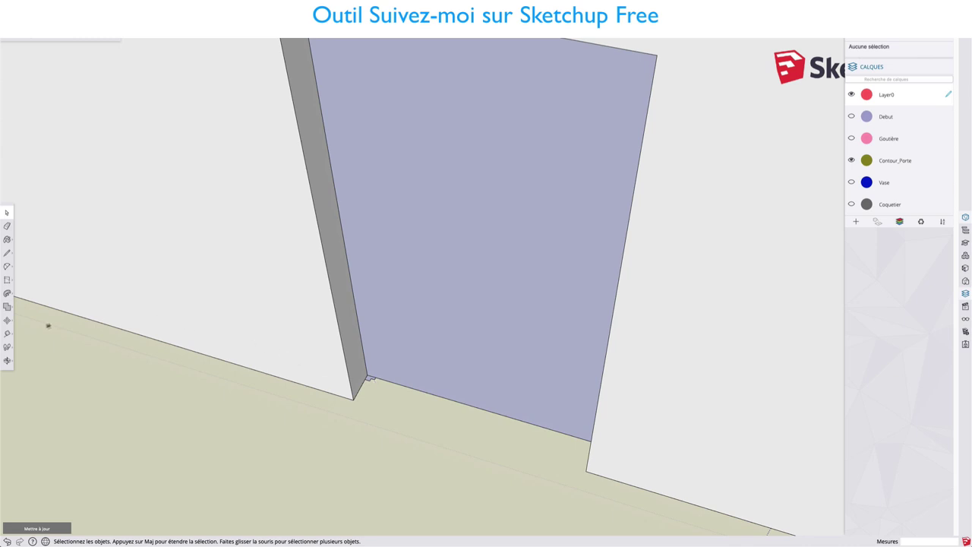
{"action": "left_click", "coordinate": [7, 293]}
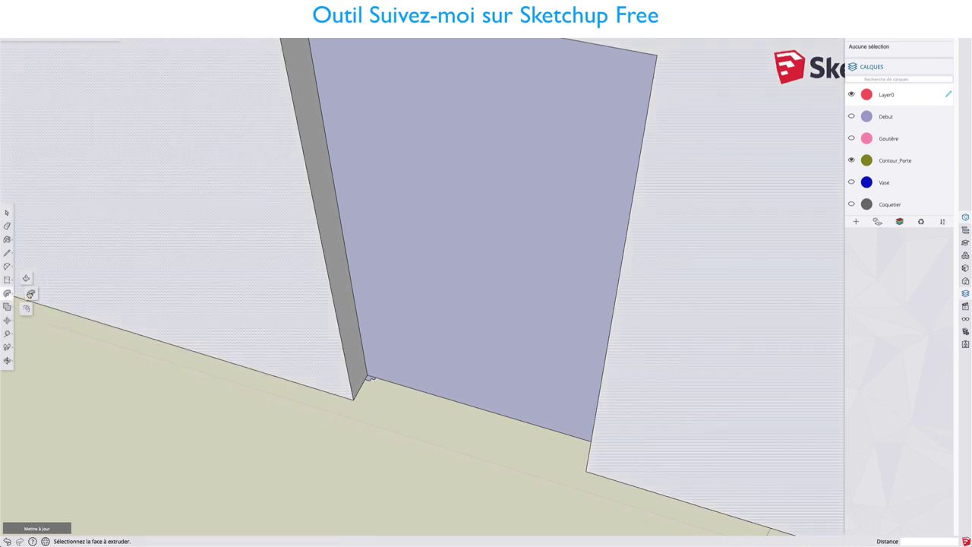
Step: Sweep the small frame profile up the door sides and across the top edge
{"action": "left_click", "coordinate": [30, 294]}
{"action": "left_click", "coordinate": [369, 381]}
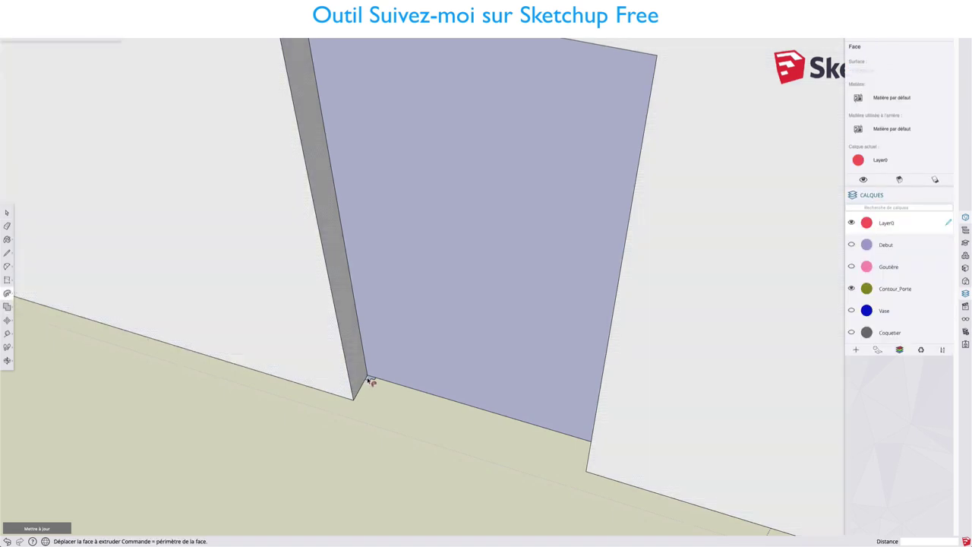
{"action": "scroll", "coordinate": [362, 343], "scroll_direction": "down", "scroll_amount": 2}
{"action": "middle_click_drag", "start_coordinate": [332, 231], "coordinate": [334, 226]}
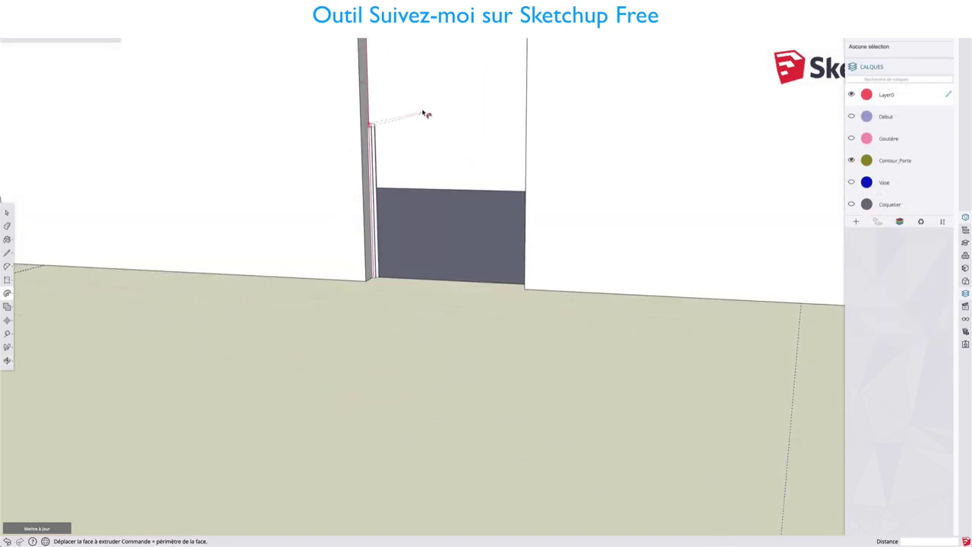
{"action": "mouse_move", "coordinate": [425, 113]}
{"action": "middle_mouse_down"}
{"action": "mouse_move", "coordinate": [397, 221]}
{"action": "mouse_move", "coordinate": [402, 195]}
{"action": "middle_mouse_up"}
{"action": "scroll", "coordinate": [403, 194], "scroll_direction": "up", "scroll_amount": 2}
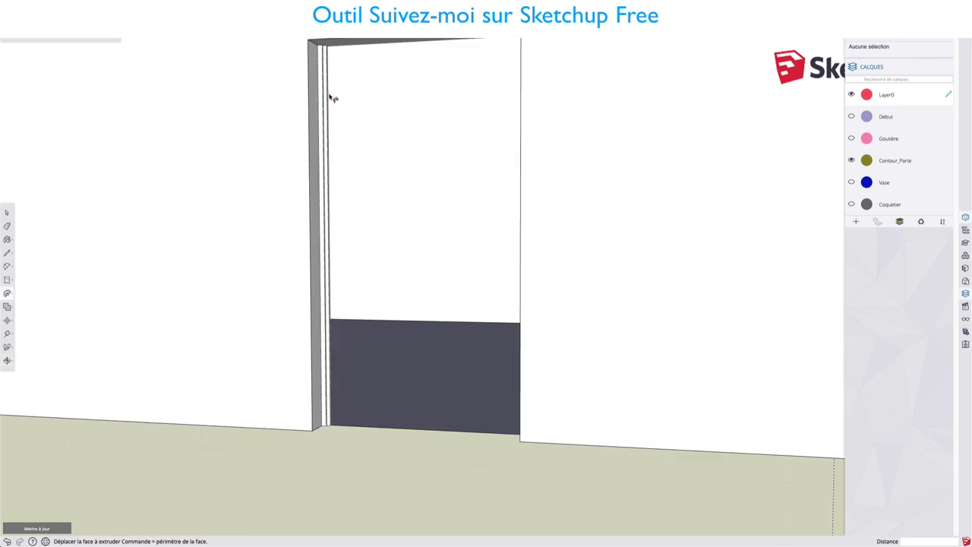
{"action": "left_click_drag", "start_coordinate": [331, 49], "coordinate": [520, 44]}
{"action": "mouse_move", "coordinate": [529, 59]}
{"action": "middle_mouse_down"}
{"action": "mouse_move", "coordinate": [568, 139]}
{"action": "mouse_move", "coordinate": [790, 173]}
{"action": "mouse_move", "coordinate": [824, 220]}
{"action": "middle_mouse_up"}
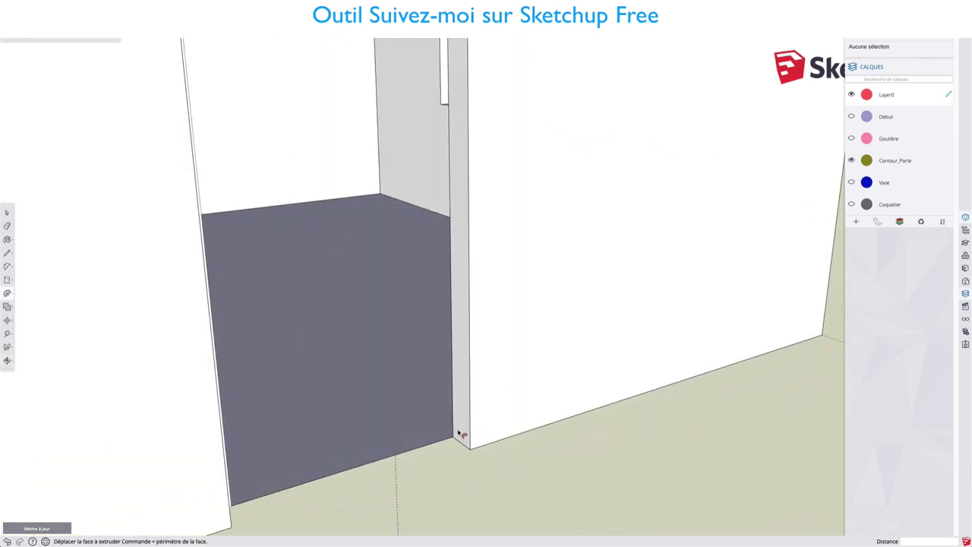
{"action": "left_click", "coordinate": [463, 442]}
{"action": "scroll", "coordinate": [472, 395], "scroll_direction": "down", "scroll_amount": 2}
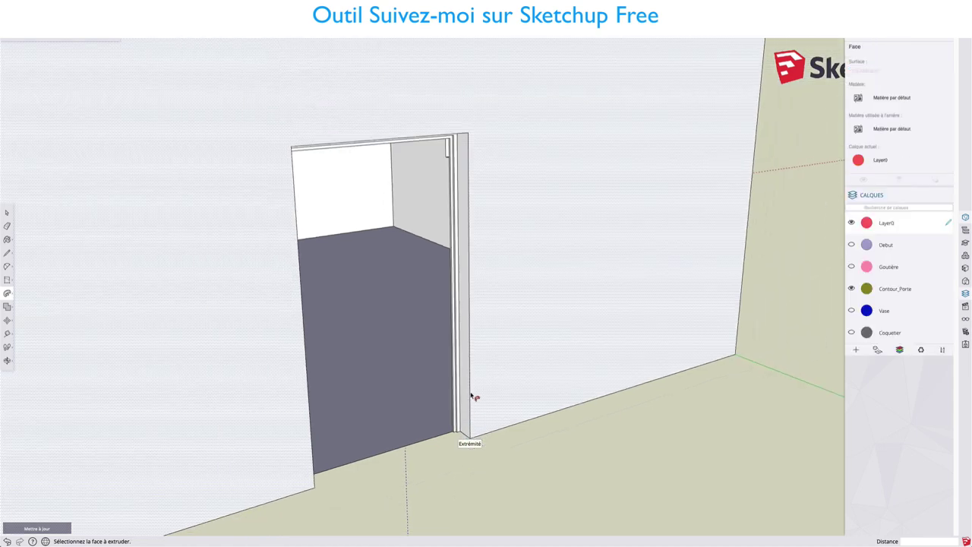
{"action": "mouse_move", "coordinate": [472, 396]}
{"action": "middle_mouse_down"}
{"action": "mouse_move", "coordinate": [529, 393]}
{"action": "mouse_move", "coordinate": [405, 427]}
{"action": "mouse_move", "coordinate": [228, 422]}
{"action": "middle_mouse_up"}
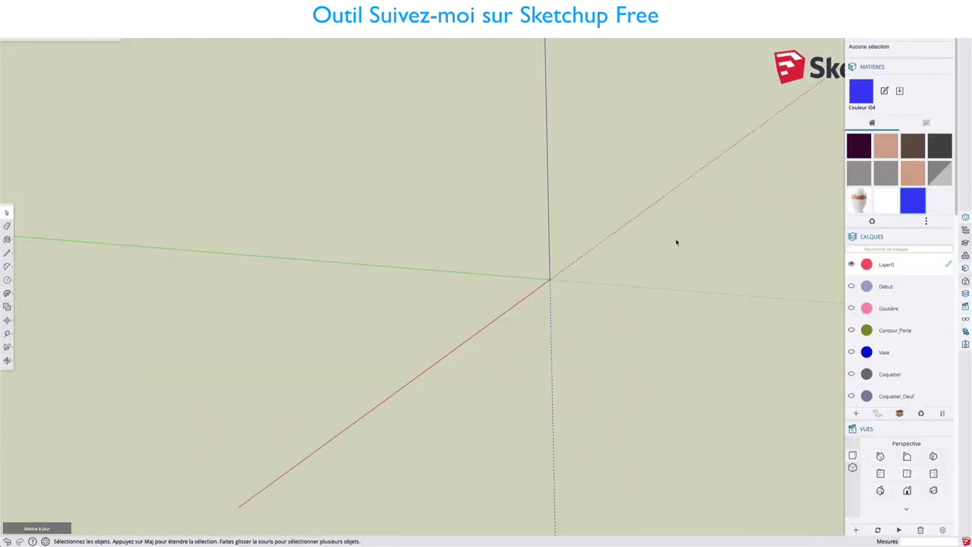
Step: Draw a circle centred on the axes origin with a 126.7 cm radius
{"action": "middle_click_drag", "start_coordinate": [680, 203], "coordinate": [645, 231], "text": "shift"}
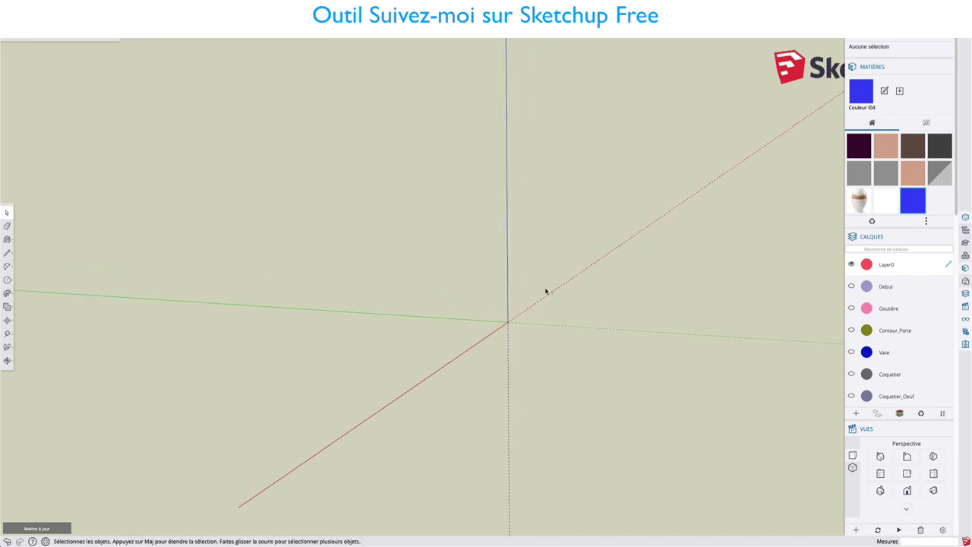
{"action": "key", "text": "c"}
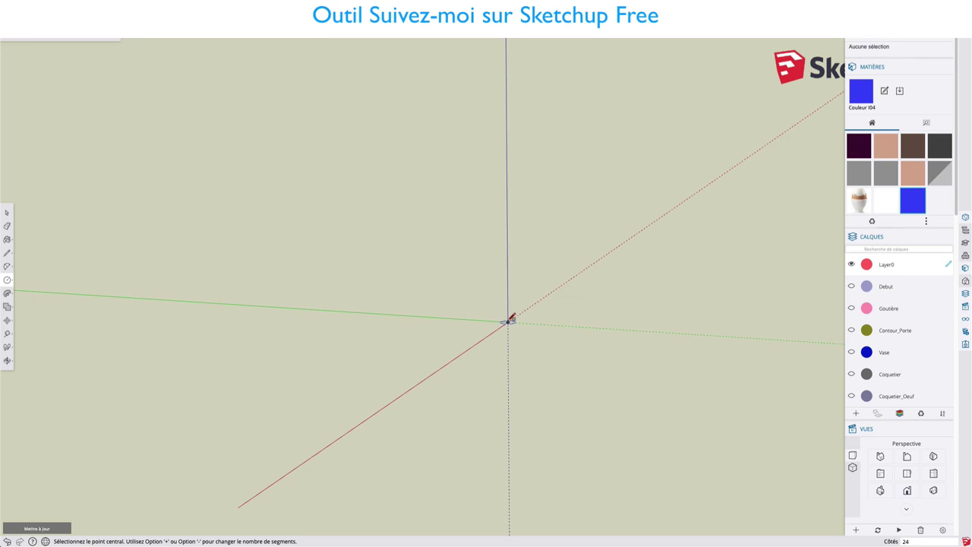
{"action": "left_click", "coordinate": [508, 321]}
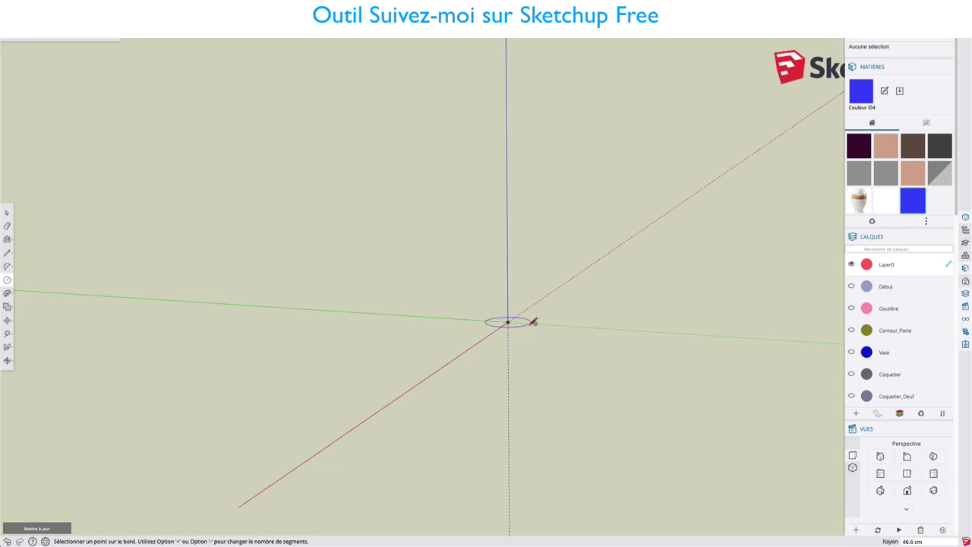
{"action": "left_click", "coordinate": [569, 323]}
{"action": "scroll", "coordinate": [534, 313], "scroll_direction": "up", "scroll_amount": 3}
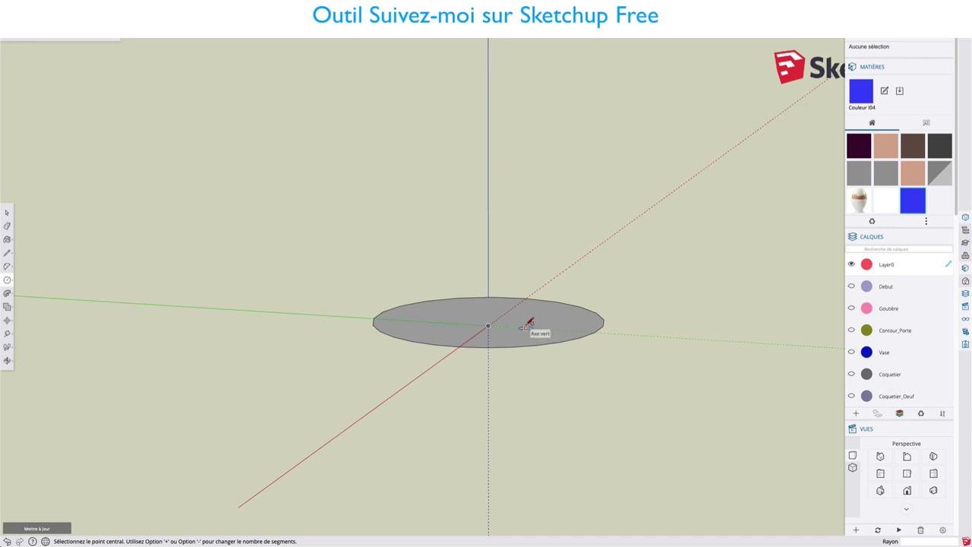
Step: Draw a closed upright rectangle rising along the blue axis above the circle centre
{"action": "key", "text": "l"}
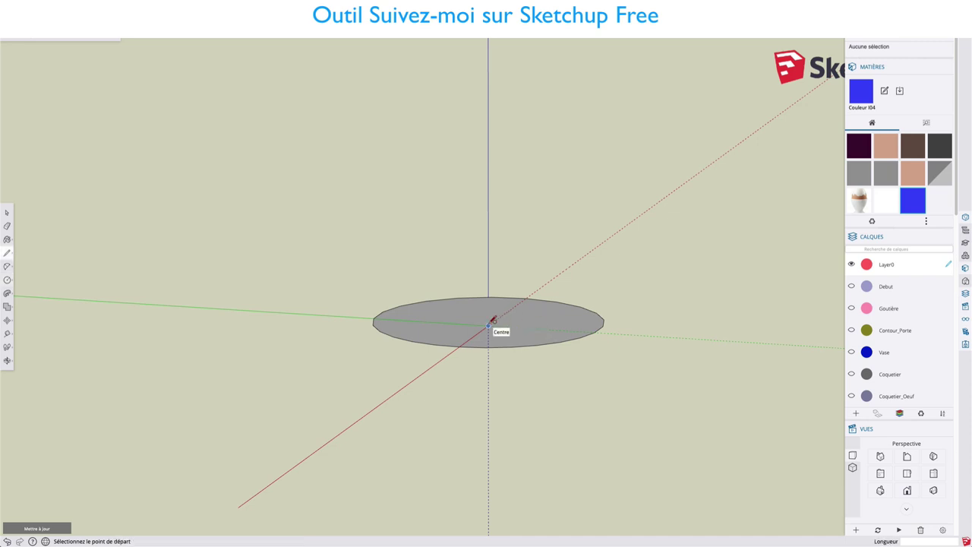
{"action": "left_click", "coordinate": [489, 323]}
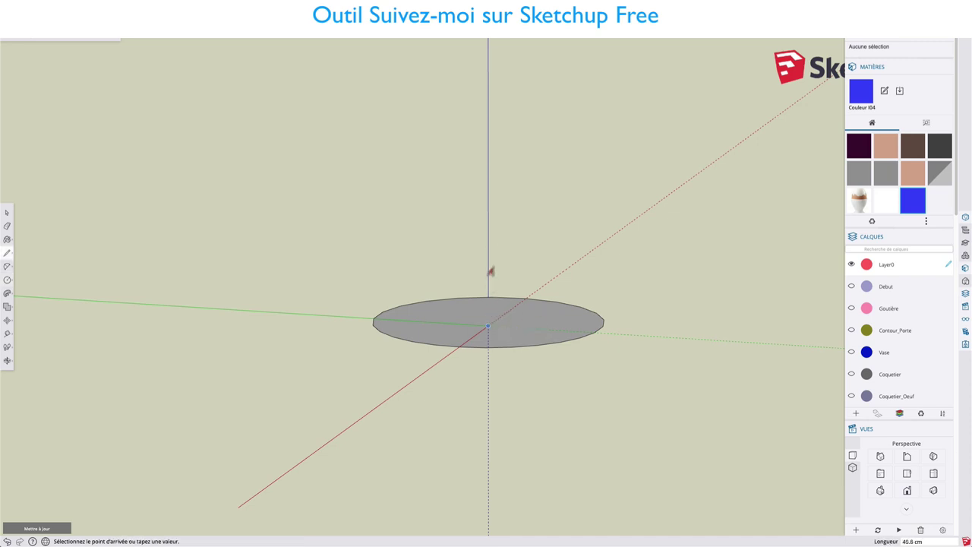
{"action": "left_click", "coordinate": [488, 143]}
{"action": "left_click", "coordinate": [553, 151]}
{"action": "left_click", "coordinate": [555, 229]}
{"action": "left_click", "coordinate": [488, 223]}
{"action": "mouse_move", "coordinate": [633, 220]}
{"action": "middle_mouse_down"}
{"action": "mouse_move", "coordinate": [443, 252]}
{"action": "mouse_move", "coordinate": [499, 405]}
{"action": "mouse_move", "coordinate": [601, 408]}
{"action": "middle_mouse_up"}
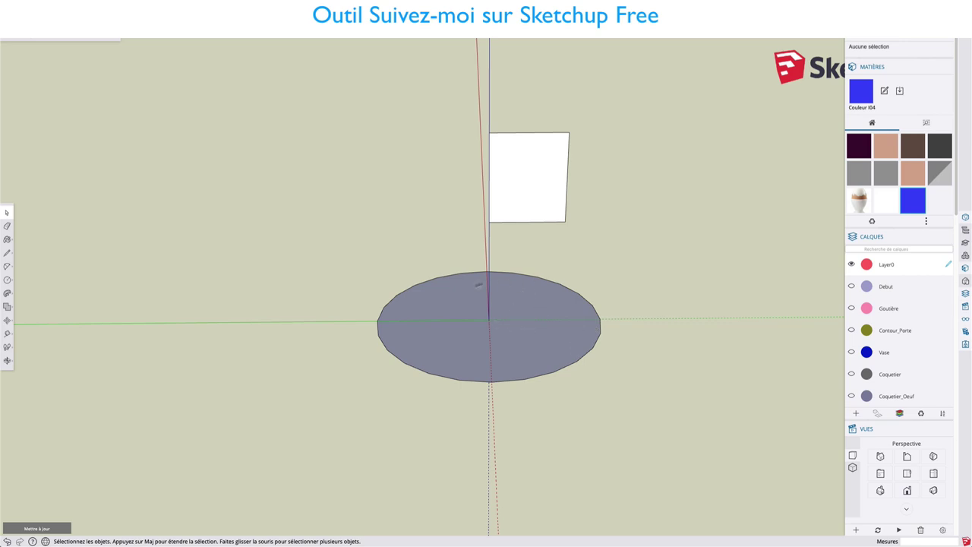
Step: Give the circle 8 segments, then Follow Me the rectangle around the octagon face
{"action": "left_click", "coordinate": [519, 305]}
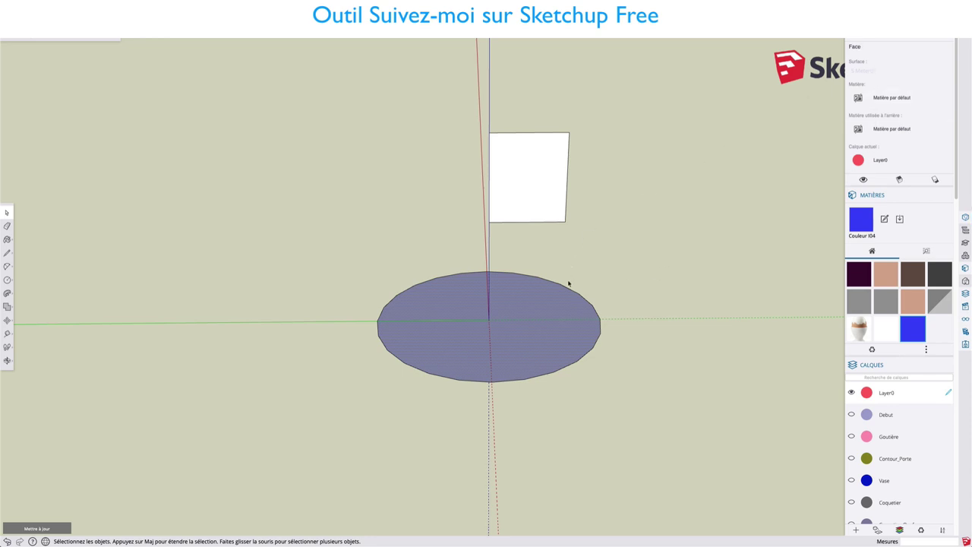
{"action": "left_click", "coordinate": [566, 289]}
{"action": "type", "text": "8"}
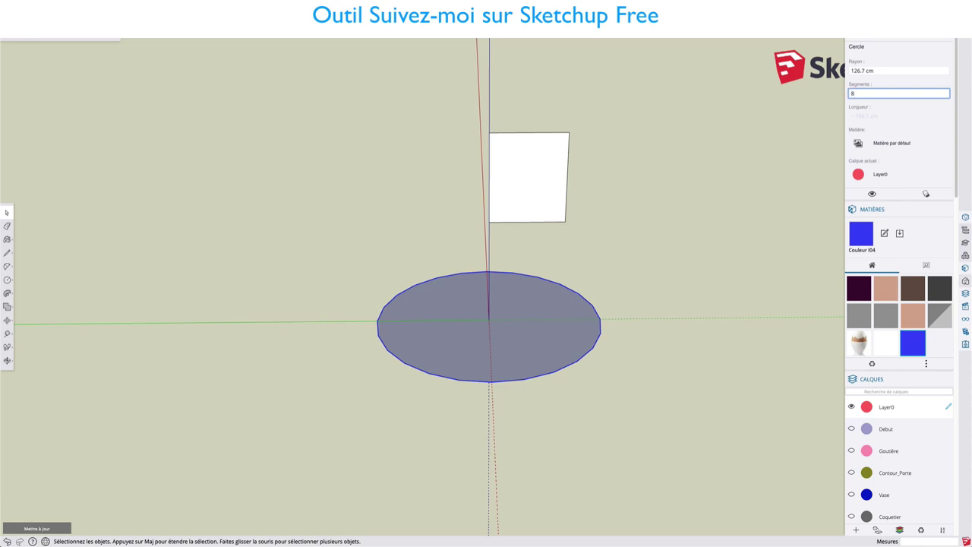
{"action": "key", "text": "Return"}
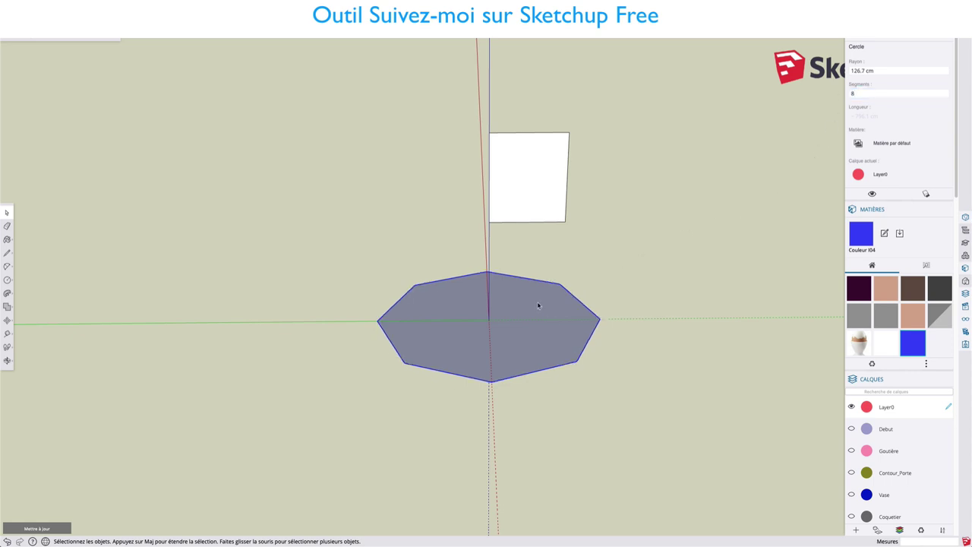
{"action": "left_click", "coordinate": [537, 306]}
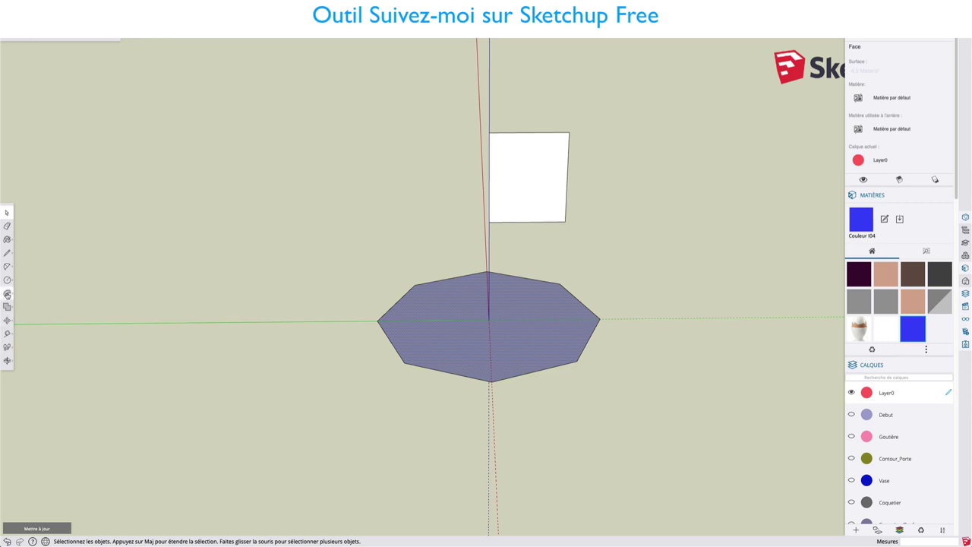
{"action": "left_click", "coordinate": [7, 294]}
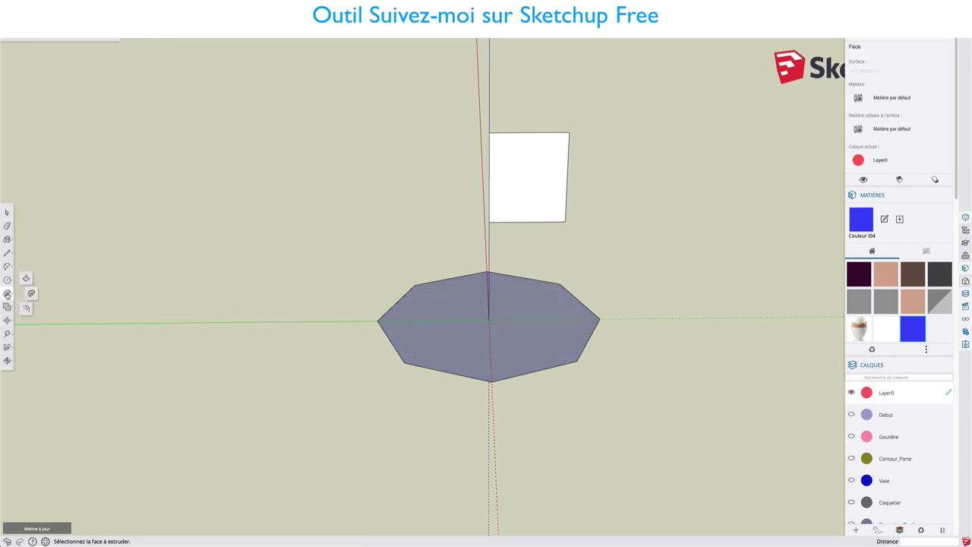
{"action": "left_click", "coordinate": [534, 187]}
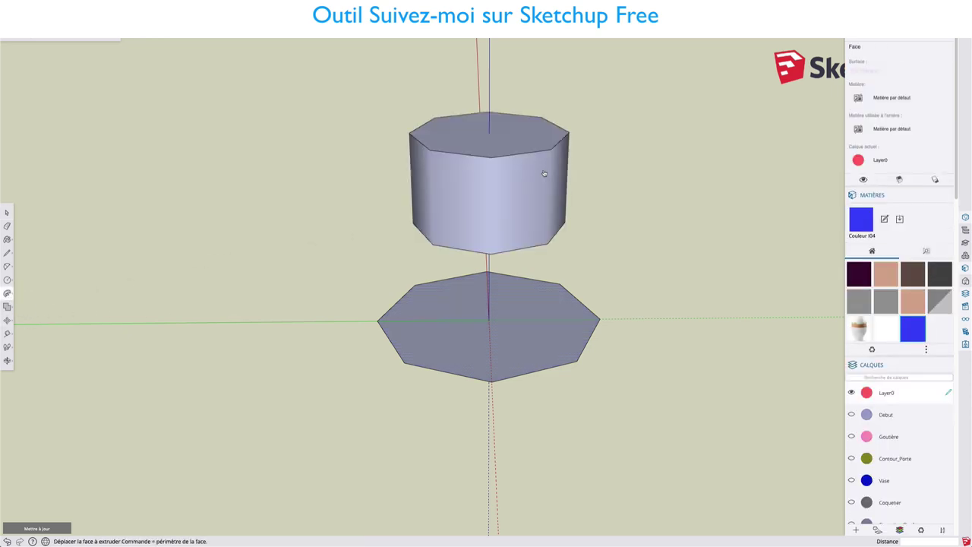
Step: Complete the octagonal prism sweep, inspect it, and select the bottom octagon face
{"action": "left_click", "coordinate": [544, 174]}
{"action": "mouse_move", "coordinate": [673, 174]}
{"action": "middle_mouse_down"}
{"action": "mouse_move", "coordinate": [643, 278]}
{"action": "mouse_move", "coordinate": [647, 212]}
{"action": "middle_mouse_up"}
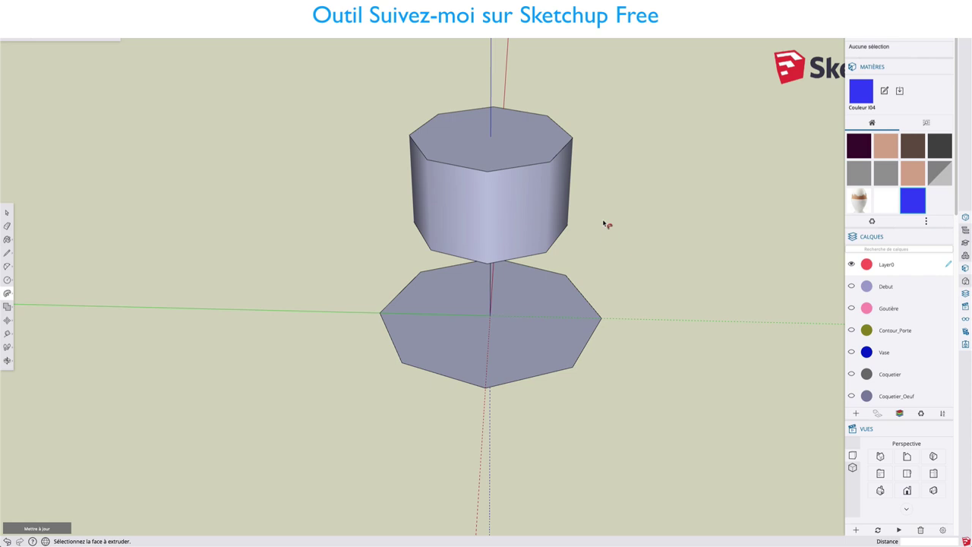
{"action": "mouse_move", "coordinate": [608, 221]}
{"action": "middle_mouse_down", "text": "shift"}
{"action": "mouse_move", "coordinate": [572, 235]}
{"action": "mouse_move", "coordinate": [563, 253]}
{"action": "middle_mouse_up", "text": "shift"}
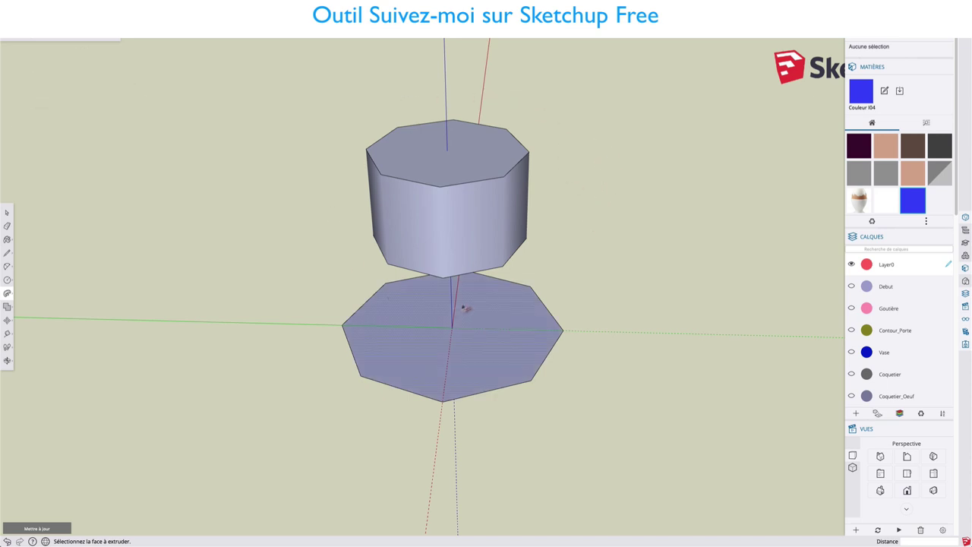
{"action": "mouse_move", "coordinate": [494, 261]}
{"action": "middle_mouse_down"}
{"action": "mouse_move", "coordinate": [486, 211]}
{"action": "mouse_move", "coordinate": [468, 263]}
{"action": "middle_mouse_up"}
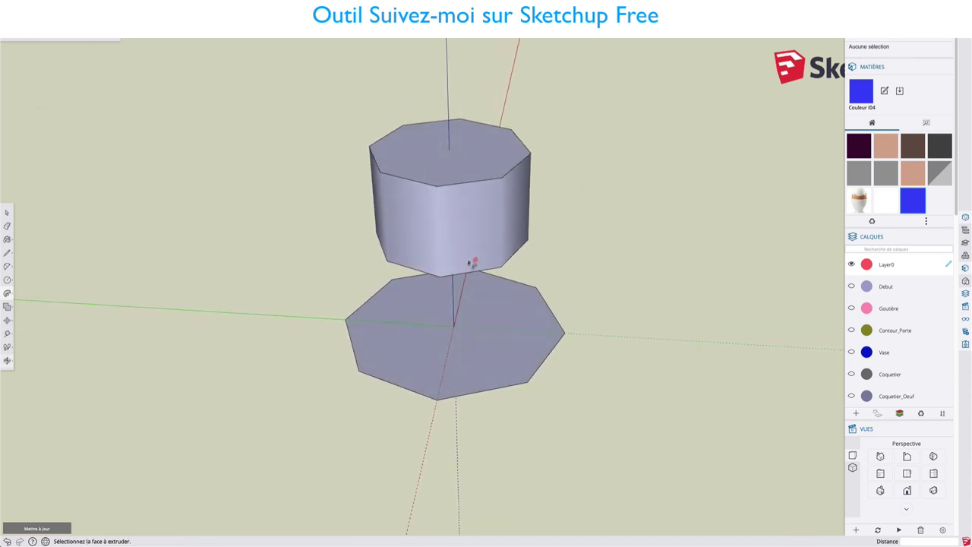
{"action": "left_click", "coordinate": [425, 284]}
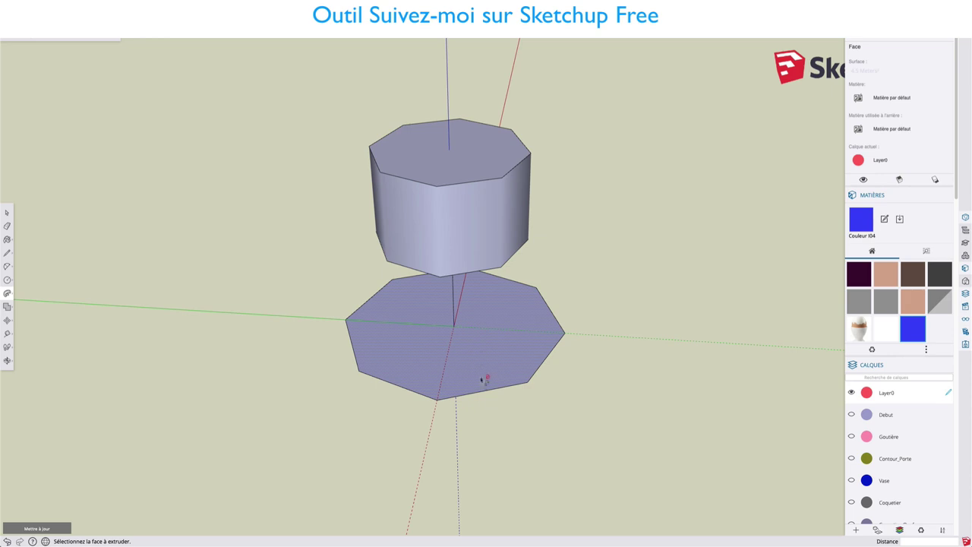
Step: Undo the prism sweep and set the base circle back to 48 segments
{"action": "key", "text": "ctrl+z"}
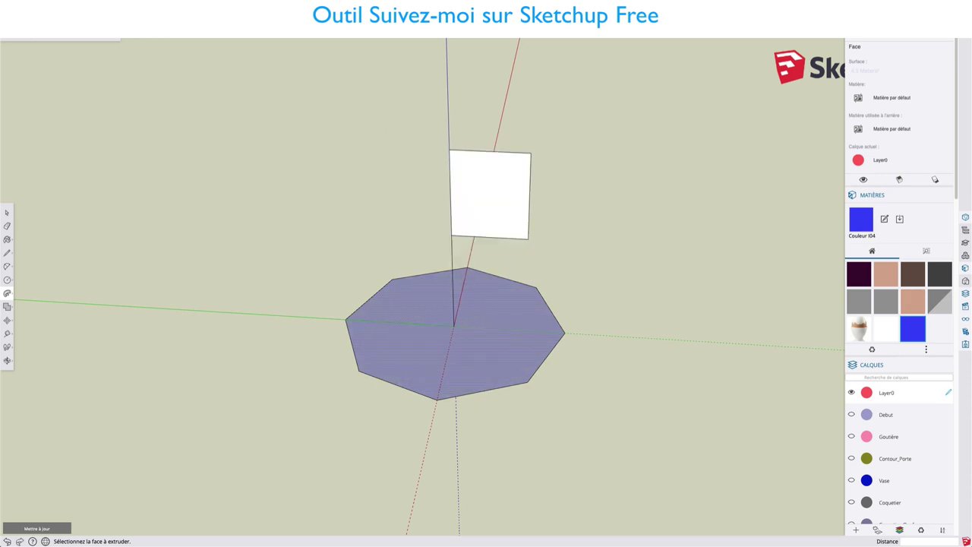
{"action": "key", "text": "space"}
{"action": "left_click", "coordinate": [492, 392]}
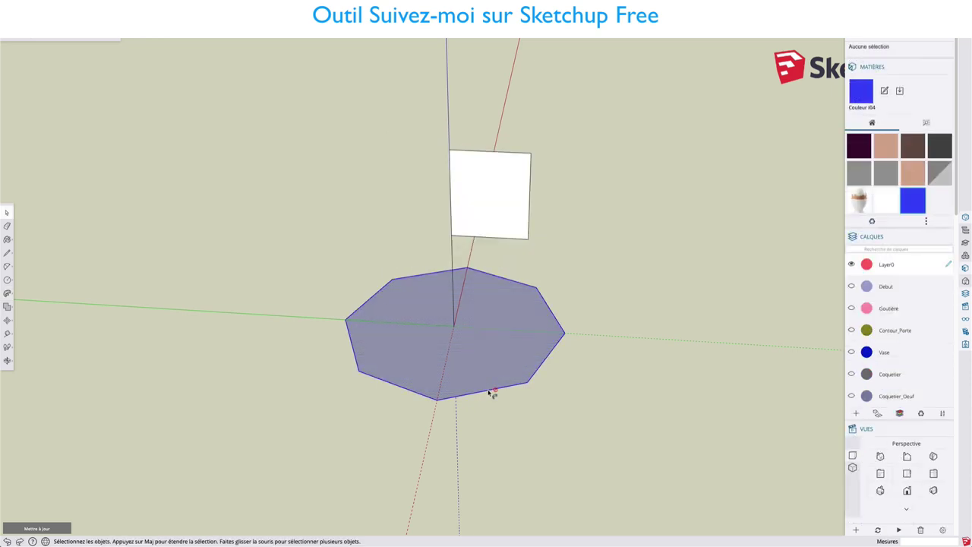
{"action": "left_click", "coordinate": [859, 92]}
{"action": "type", "text": "48"}
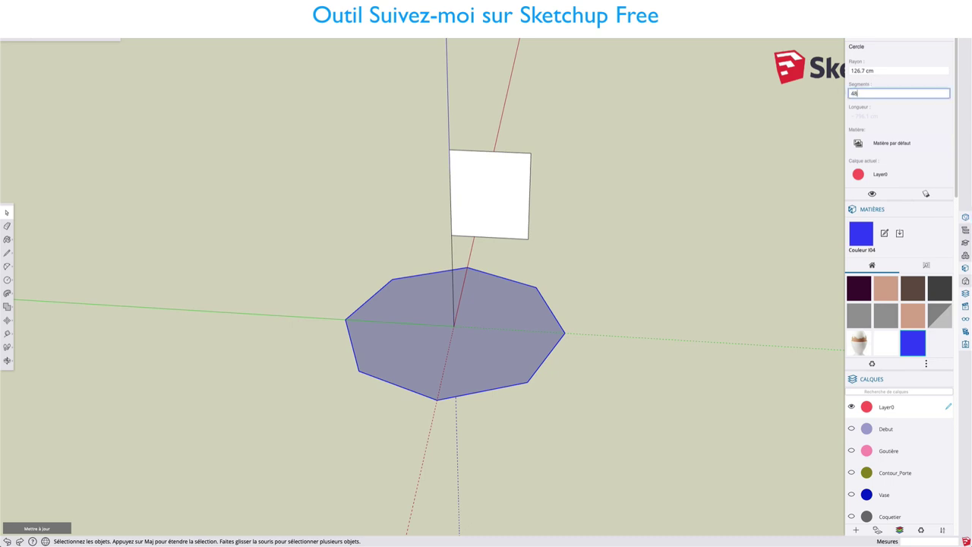
{"action": "key", "text": "Return"}
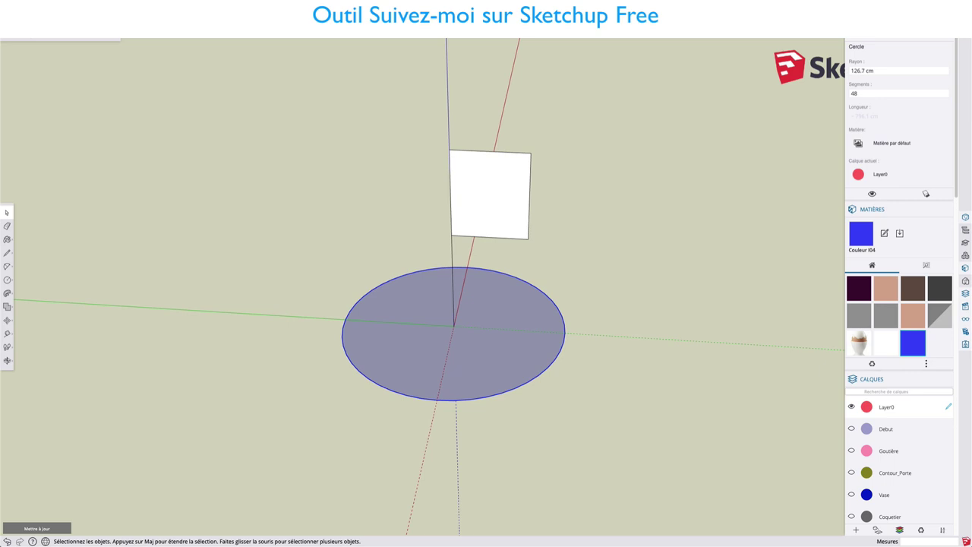
Step: Draw two radii from edge to centre and erase the lower-right quarter arc
{"action": "key", "text": "l"}
{"action": "left_click", "coordinate": [436, 398]}
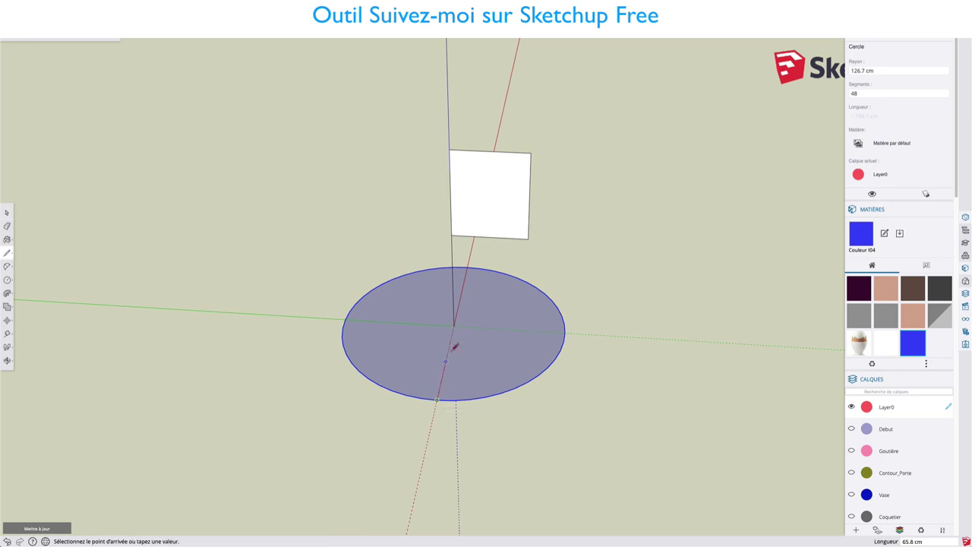
{"action": "left_click", "coordinate": [452, 326]}
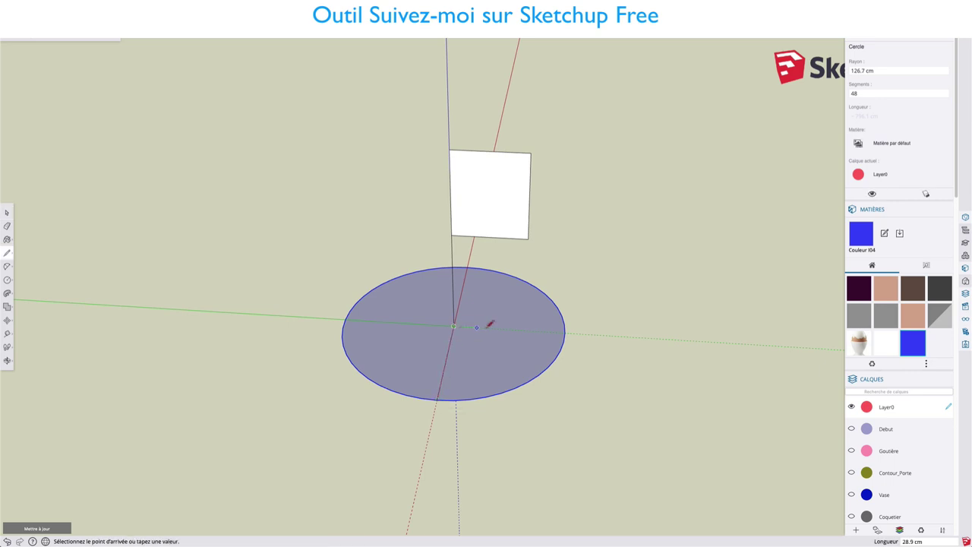
{"action": "left_click", "coordinate": [563, 328]}
{"action": "key", "text": "space"}
{"action": "left_click", "coordinate": [528, 386]}
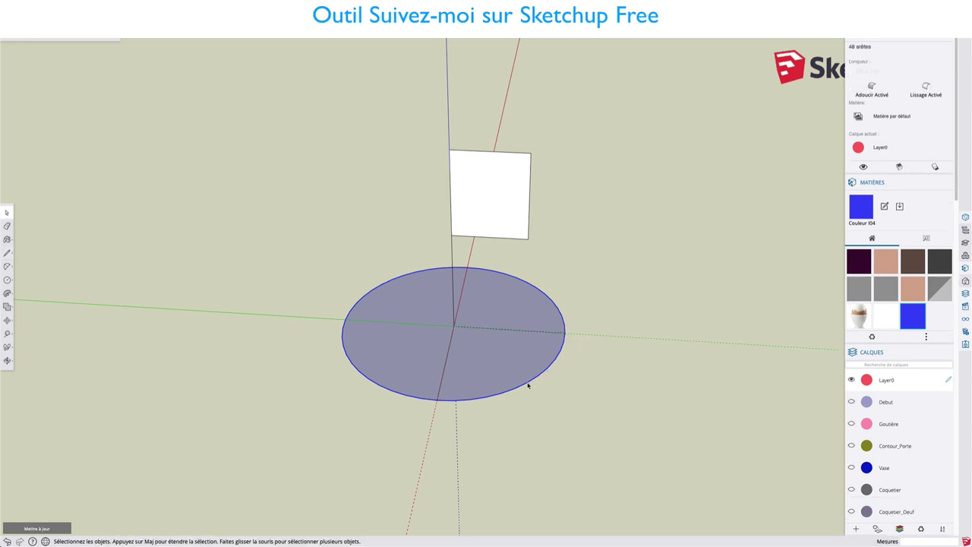
{"action": "key", "text": "e"}
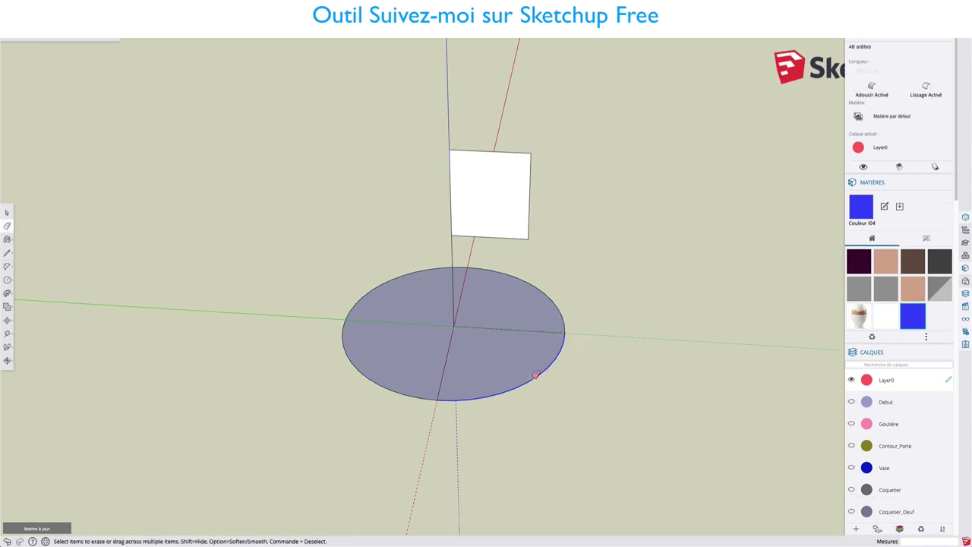
{"action": "left_click", "coordinate": [535, 375]}
{"action": "key", "text": "space"}
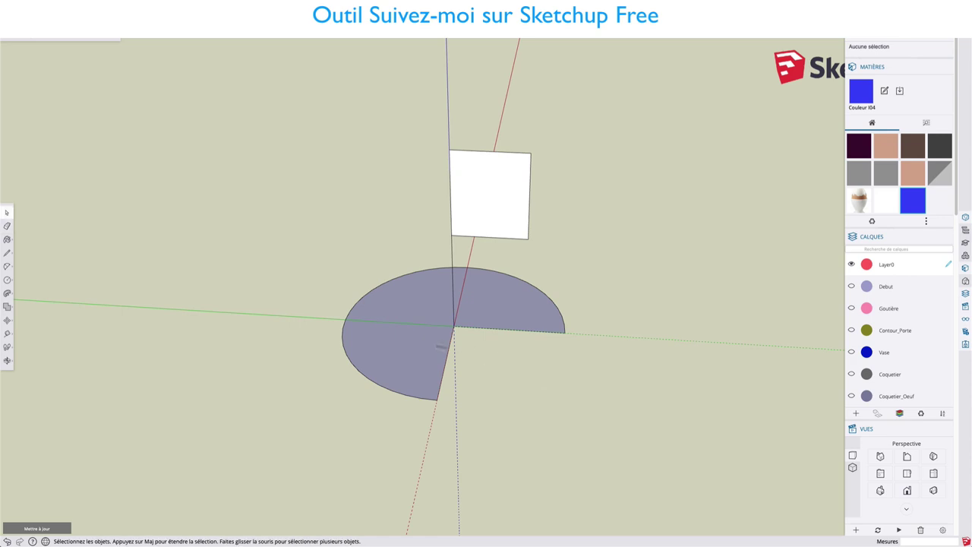
{"action": "left_click", "coordinate": [397, 311]}
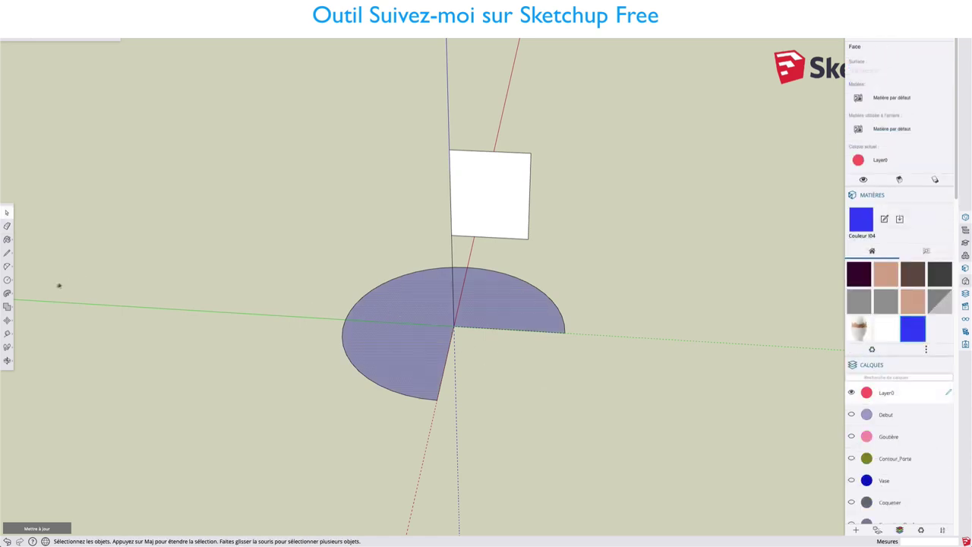
{"action": "left_click", "coordinate": [14, 297]}
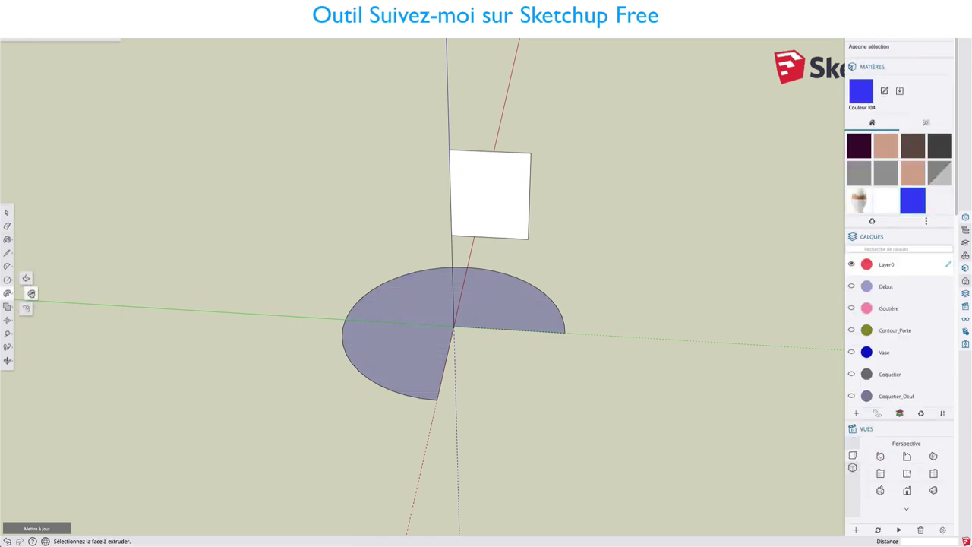
{"action": "left_click", "coordinate": [466, 219]}
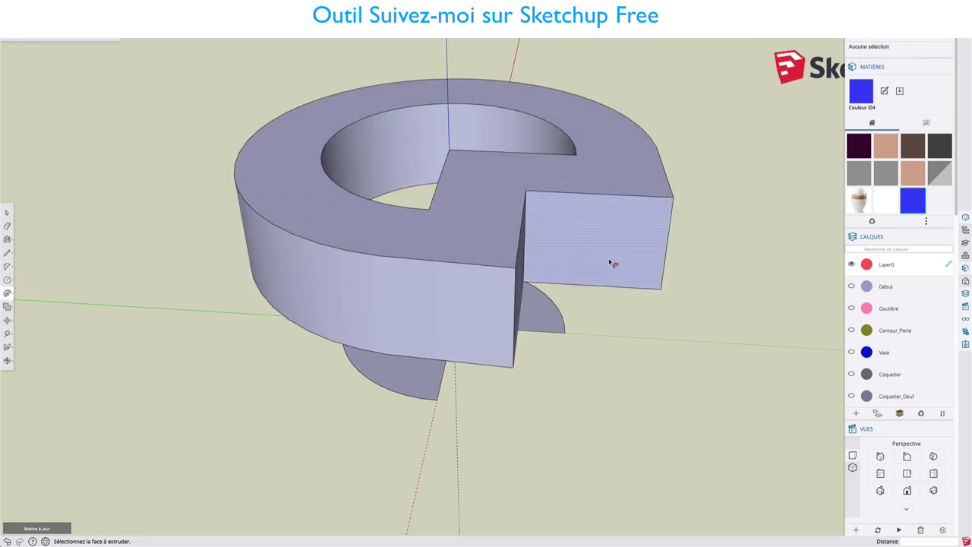
{"action": "mouse_move", "coordinate": [613, 262]}
{"action": "middle_mouse_down"}
{"action": "mouse_move", "coordinate": [582, 378]}
{"action": "mouse_move", "coordinate": [582, 152]}
{"action": "mouse_move", "coordinate": [580, 303]}
{"action": "mouse_move", "coordinate": [610, 260]}
{"action": "middle_mouse_up"}
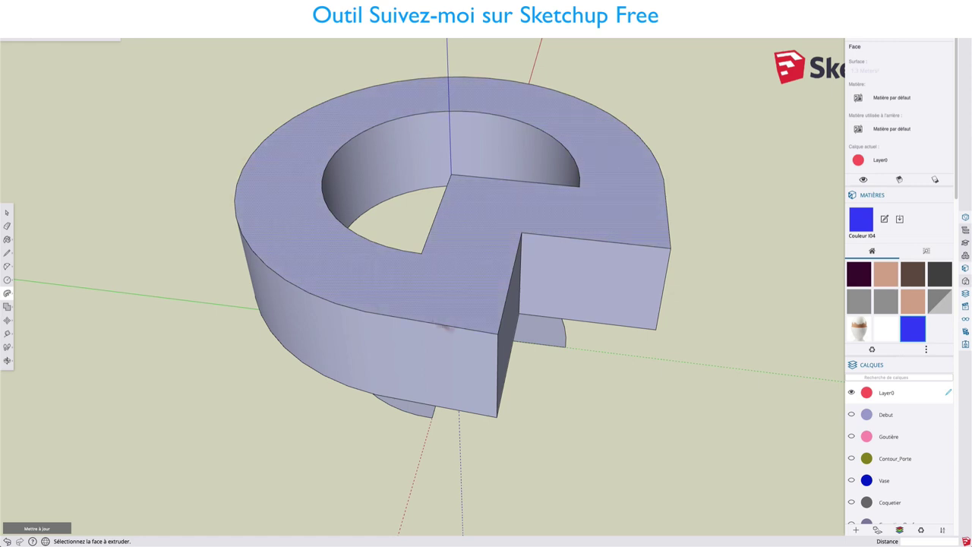
{"action": "mouse_move", "coordinate": [419, 408]}
{"action": "middle_mouse_down"}
{"action": "mouse_move", "coordinate": [495, 271]}
{"action": "mouse_move", "coordinate": [504, 205]}
{"action": "mouse_move", "coordinate": [503, 321]}
{"action": "middle_mouse_up"}
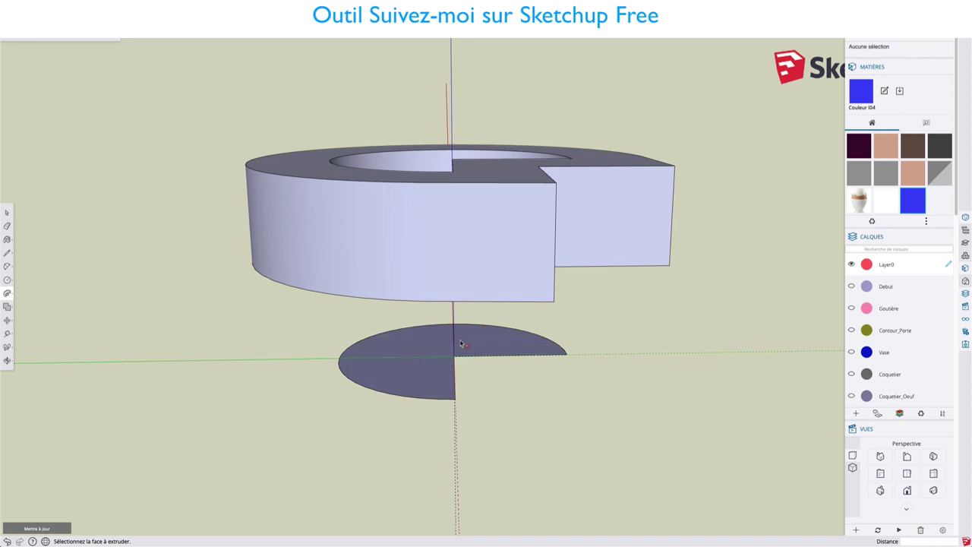
{"action": "scroll", "coordinate": [472, 378], "scroll_direction": "down", "scroll_amount": 2}
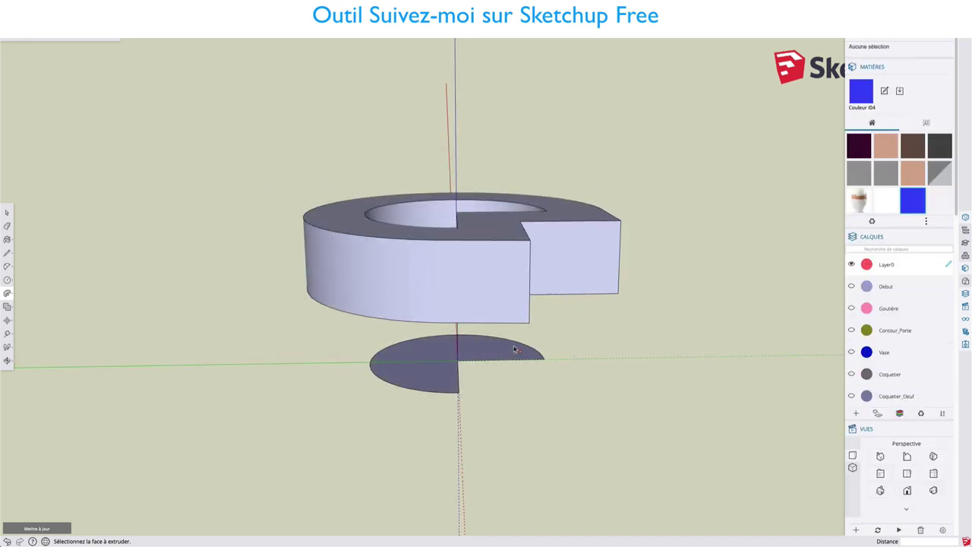
{"action": "middle_click_drag", "start_coordinate": [643, 334], "coordinate": [513, 309]}
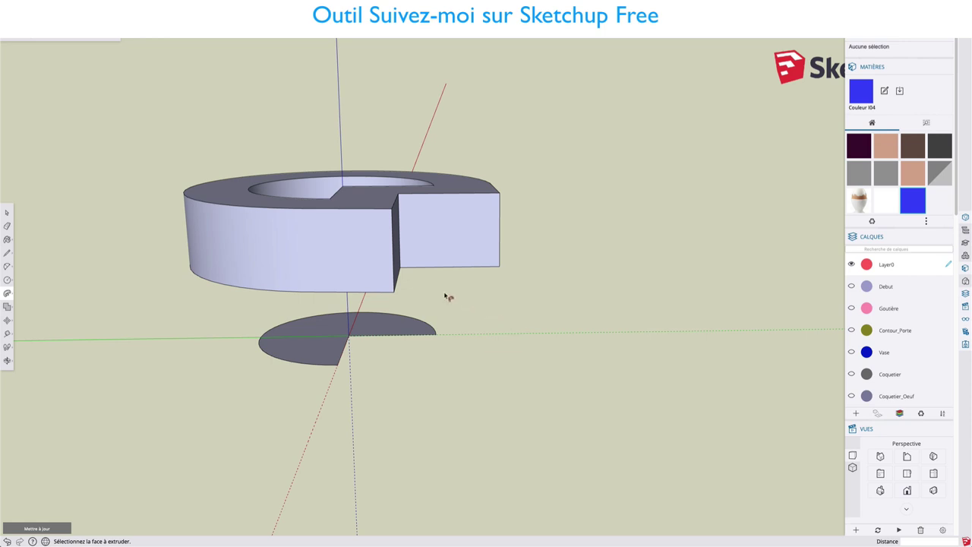
{"action": "key", "text": "ctrl+z"}
{"action": "middle_click_drag", "start_coordinate": [372, 285], "coordinate": [373, 321]}
{"action": "mouse_move", "coordinate": [520, 301]}
{"action": "middle_mouse_down"}
{"action": "mouse_move", "coordinate": [497, 298]}
{"action": "mouse_move", "coordinate": [541, 289]}
{"action": "middle_mouse_up"}
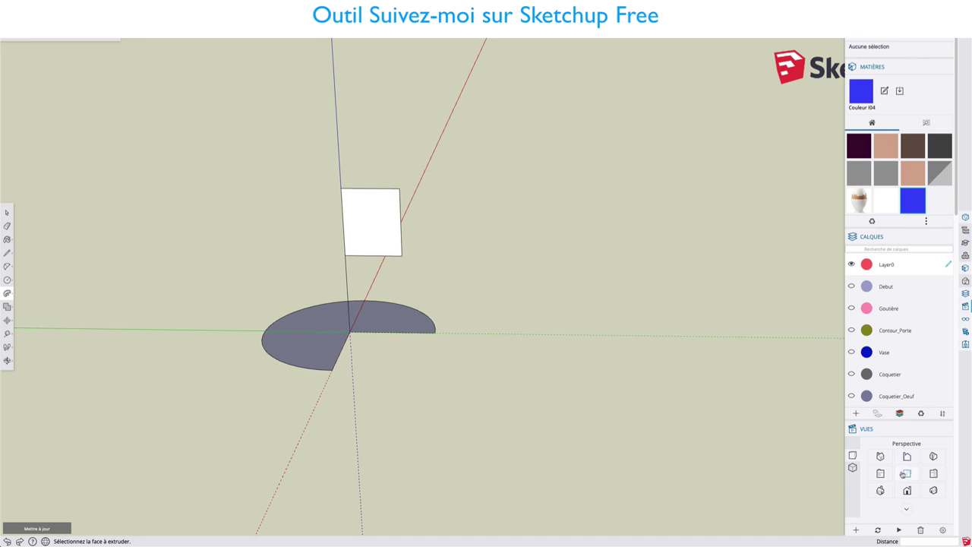
Step: Switch to a parallel front view and insert Anthemis_Vase.jpg from the computer as an image
{"action": "left_click", "coordinate": [853, 469]}
{"action": "left_click", "coordinate": [907, 456]}
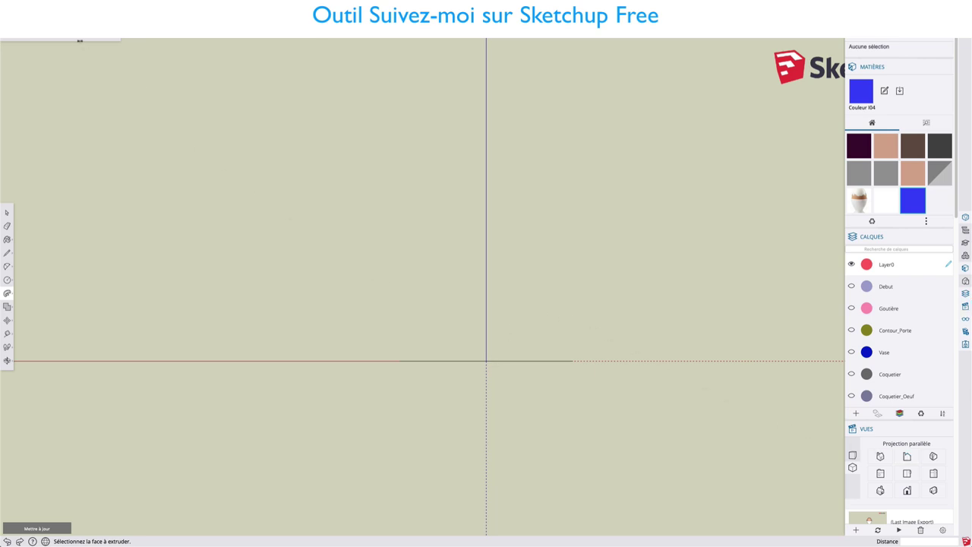
{"action": "left_click", "coordinate": [68, 38]}
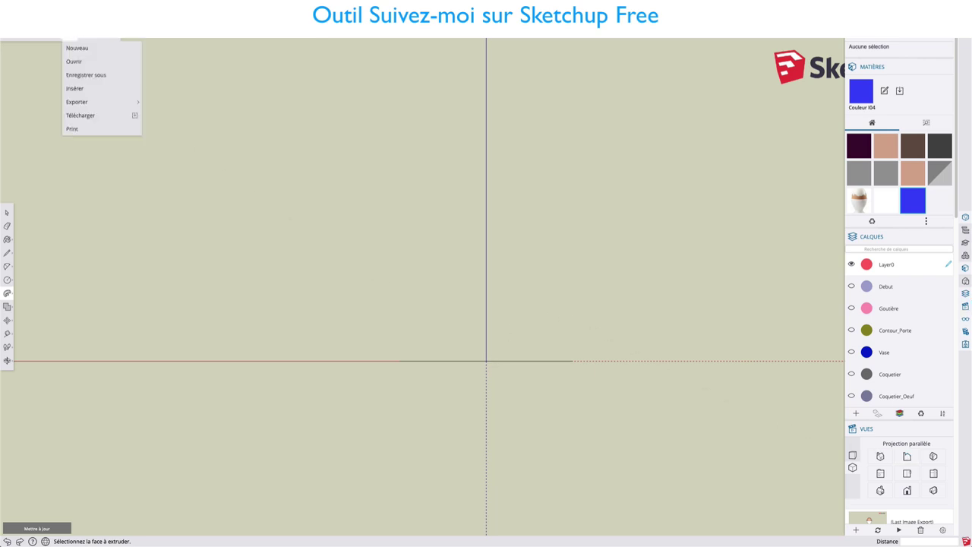
{"action": "left_click", "coordinate": [80, 88]}
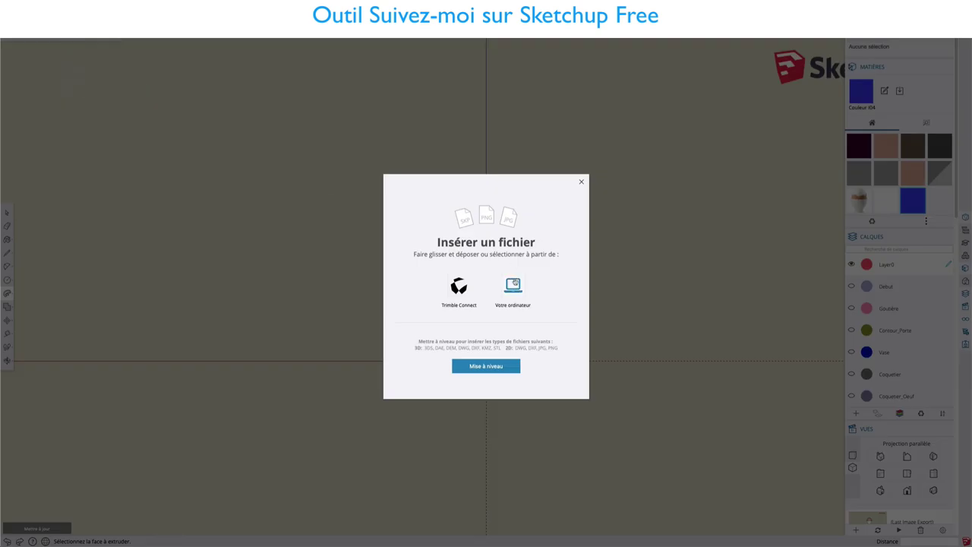
{"action": "left_click", "coordinate": [513, 284]}
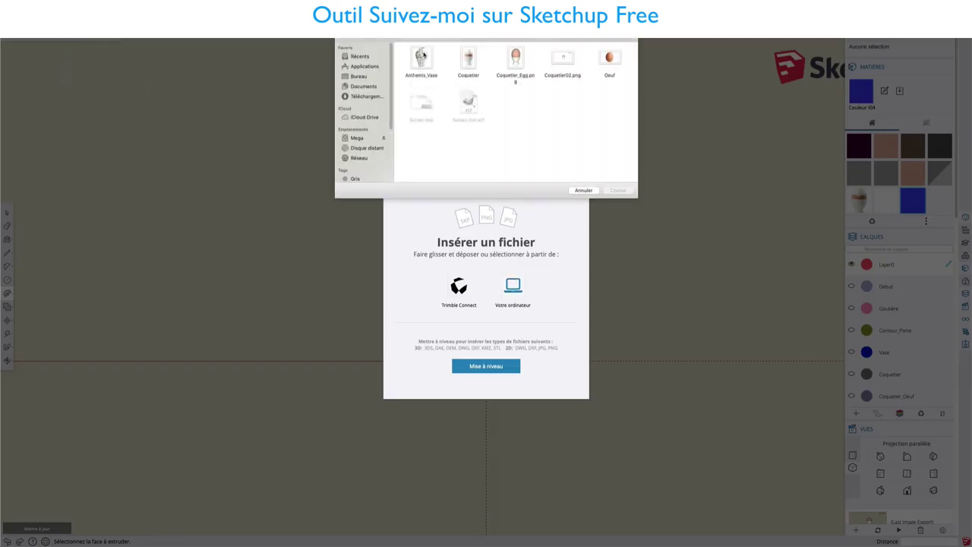
{"action": "left_click", "coordinate": [422, 55]}
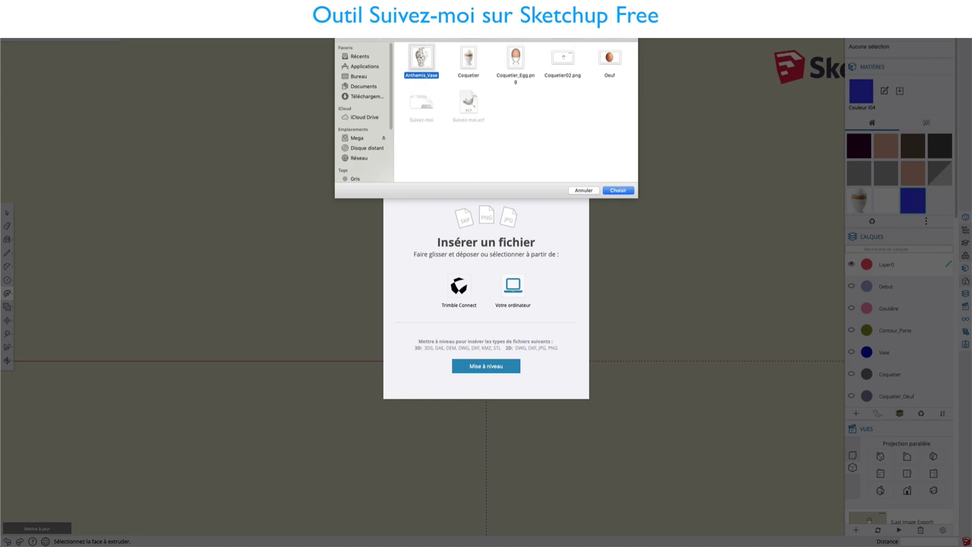
{"action": "left_click", "coordinate": [618, 190]}
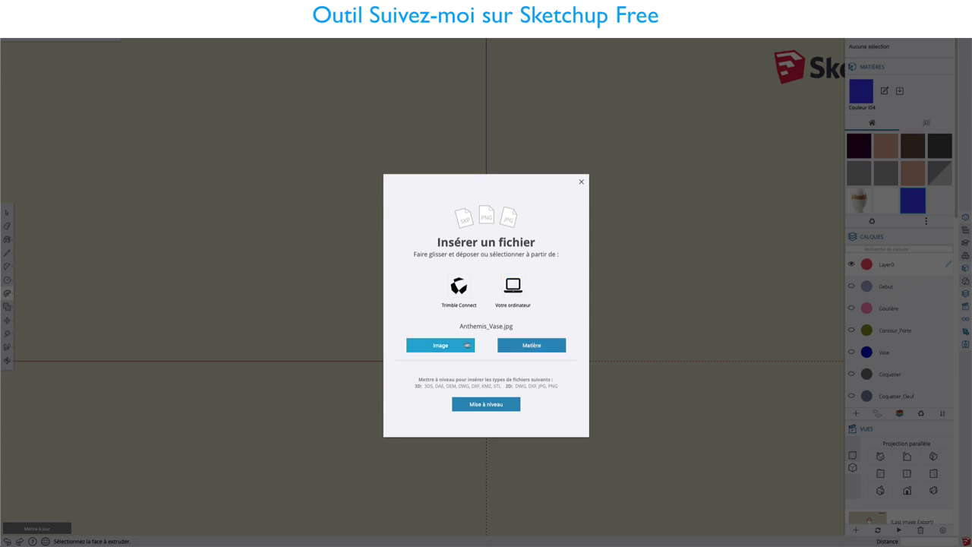
{"action": "left_click", "coordinate": [445, 345]}
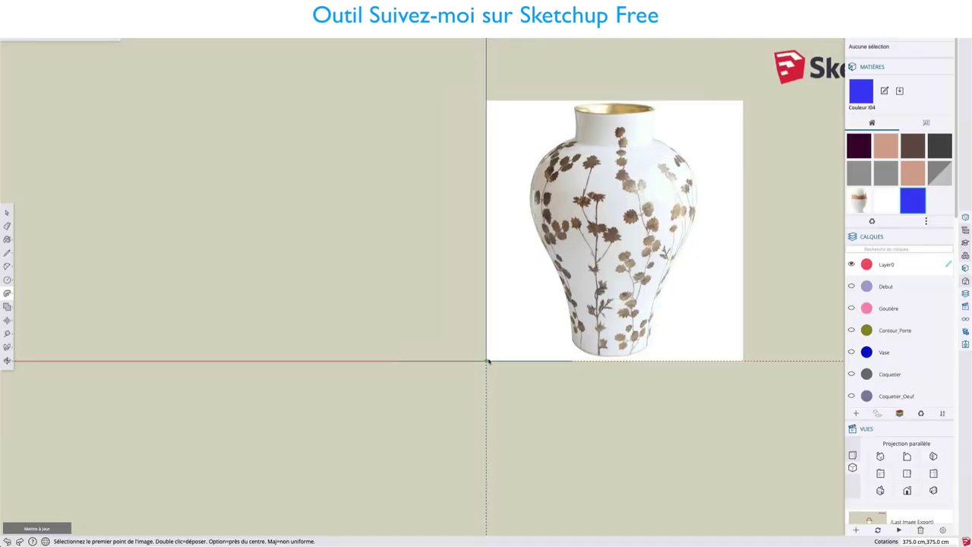
Step: Place the vase photo upright at the origin about 263.1 cm square, then select it
{"action": "left_click", "coordinate": [487, 361]}
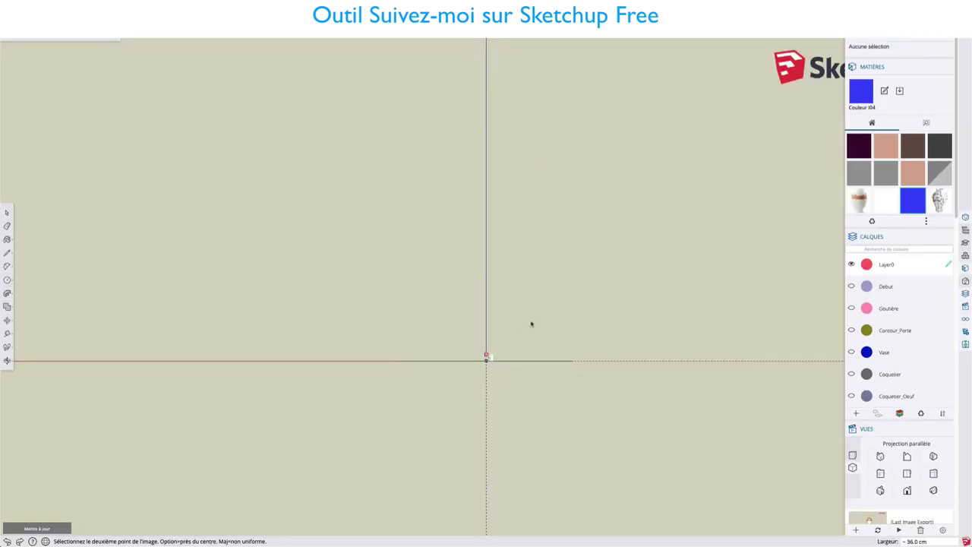
{"action": "left_click", "coordinate": [657, 183]}
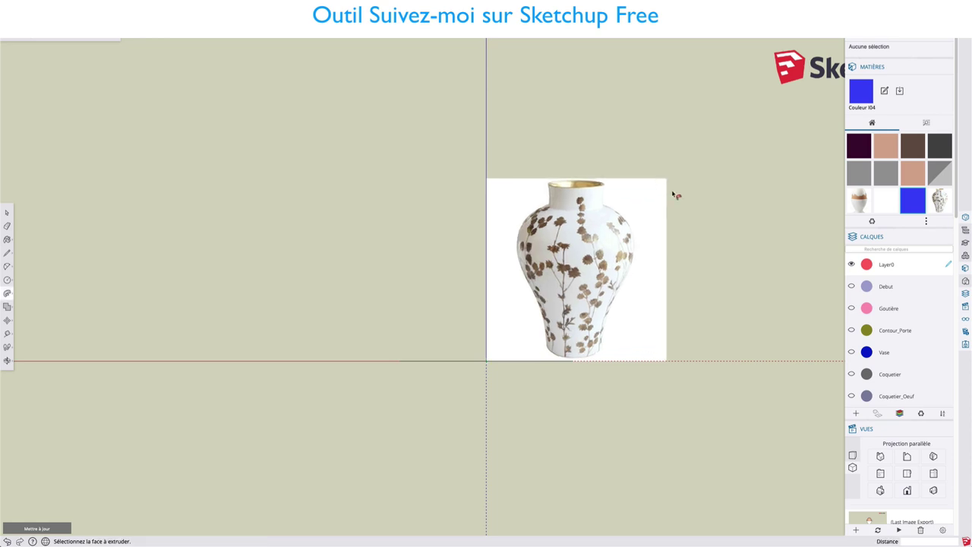
{"action": "mouse_move", "coordinate": [575, 258]}
{"action": "middle_mouse_down"}
{"action": "mouse_move", "coordinate": [572, 337]}
{"action": "mouse_move", "coordinate": [620, 415]}
{"action": "mouse_move", "coordinate": [523, 432]}
{"action": "mouse_move", "coordinate": [397, 418]}
{"action": "mouse_move", "coordinate": [612, 419]}
{"action": "middle_mouse_up"}
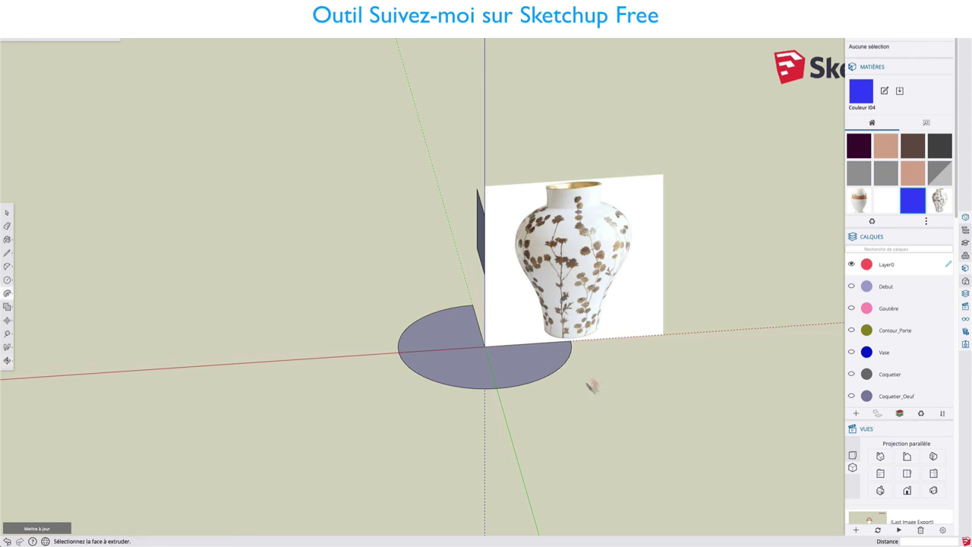
{"action": "key", "text": "space"}
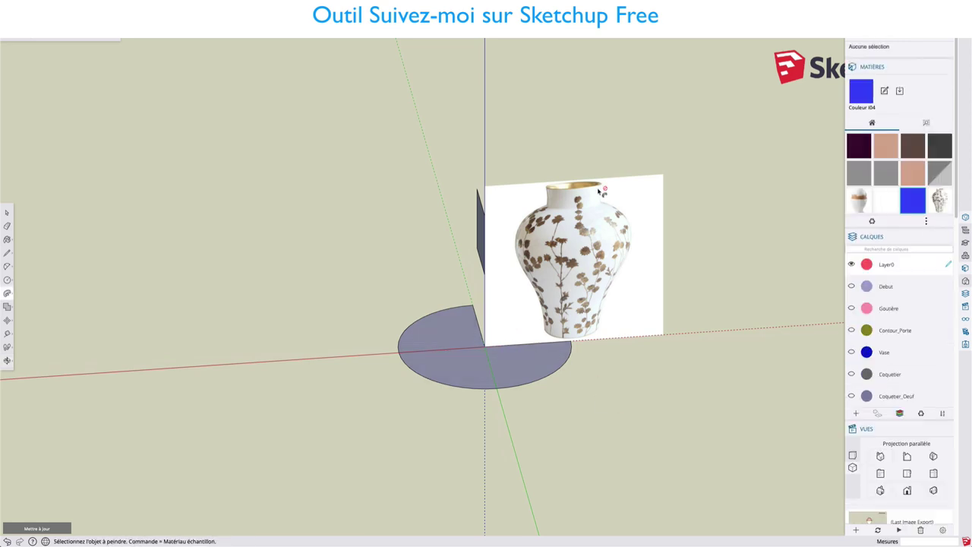
{"action": "left_click", "coordinate": [652, 186]}
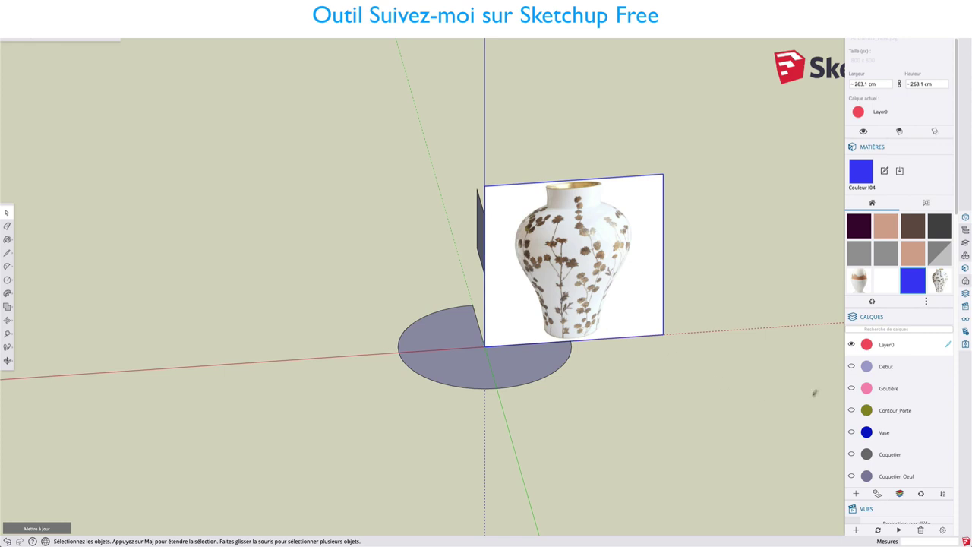
Step: Orbit around the disc to bring the vase image plane into view
{"action": "mouse_move", "coordinate": [894, 410]}
{"action": "scroll", "coordinate": [878, 421], "scroll_direction": "down", "scroll_amount": 5}
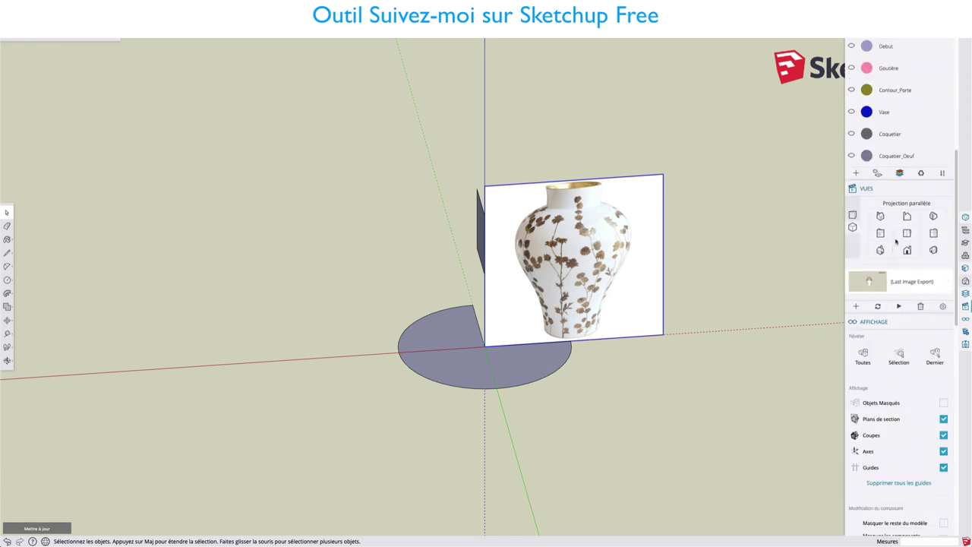
{"action": "left_click", "coordinate": [906, 217]}
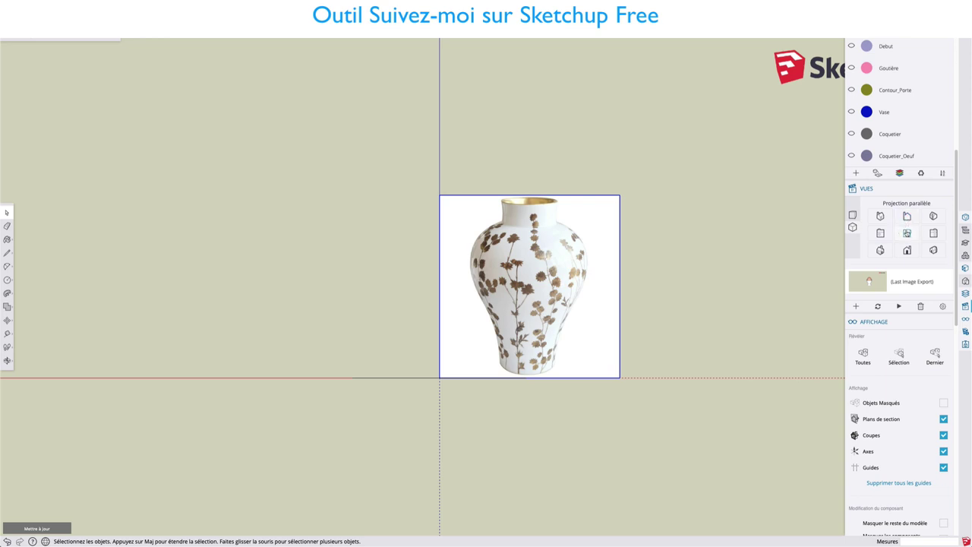
{"action": "left_click", "coordinate": [906, 233]}
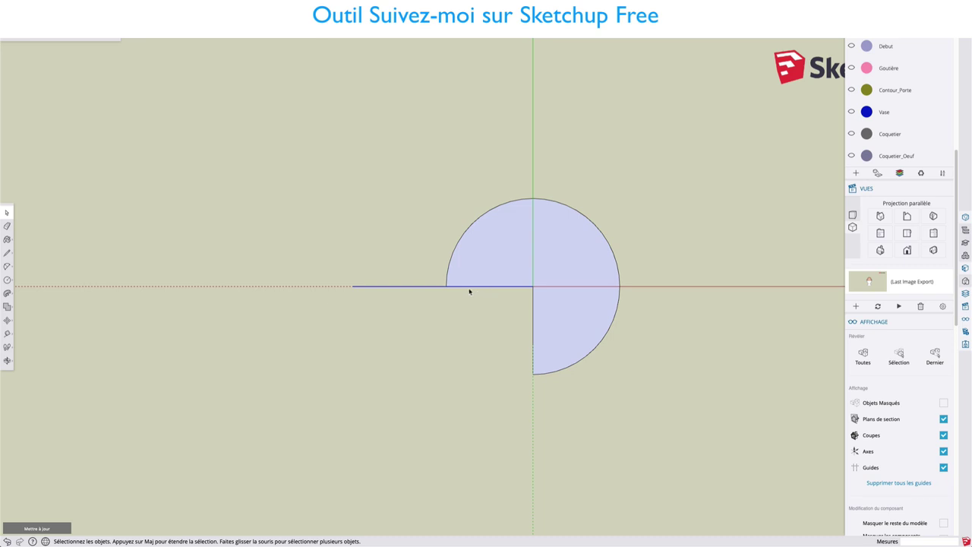
{"action": "key", "text": "m"}
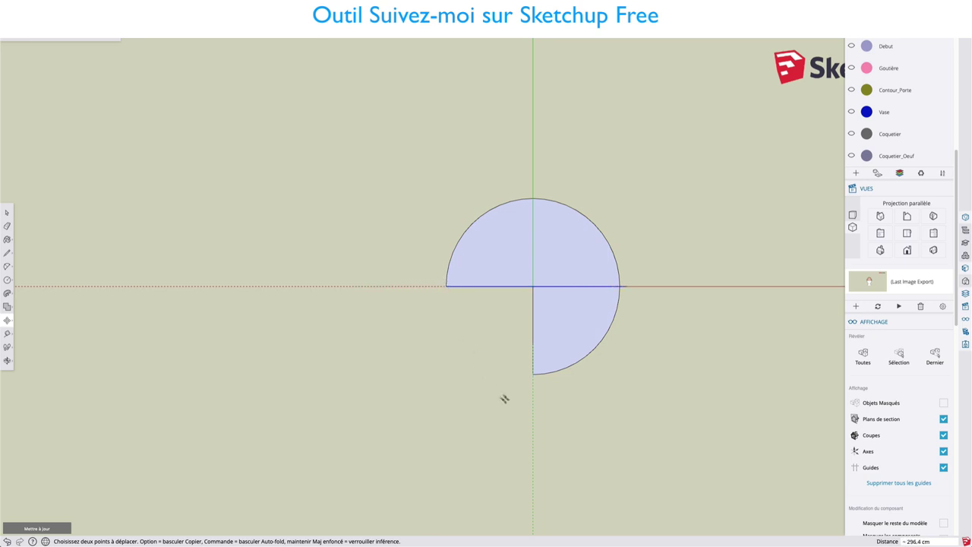
{"action": "middle_click_drag", "start_coordinate": [503, 397], "coordinate": [508, 118]}
{"action": "mouse_move", "coordinate": [722, 373]}
{"action": "middle_mouse_down"}
{"action": "mouse_move", "coordinate": [690, 235]}
{"action": "mouse_move", "coordinate": [690, 134]}
{"action": "mouse_move", "coordinate": [681, 270]}
{"action": "mouse_move", "coordinate": [651, 235]}
{"action": "middle_mouse_up"}
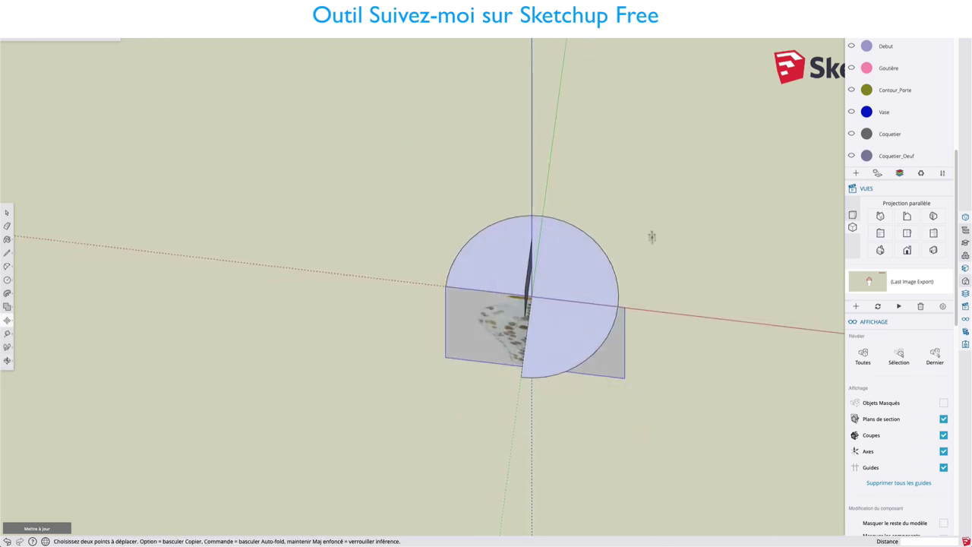
{"action": "mouse_move", "coordinate": [643, 366]}
{"action": "middle_mouse_down"}
{"action": "mouse_move", "coordinate": [606, 156]}
{"action": "mouse_move", "coordinate": [612, 380]}
{"action": "middle_mouse_up"}
Step: Move the vase image up above the disc and view it straight from the front
{"action": "key", "text": "m"}
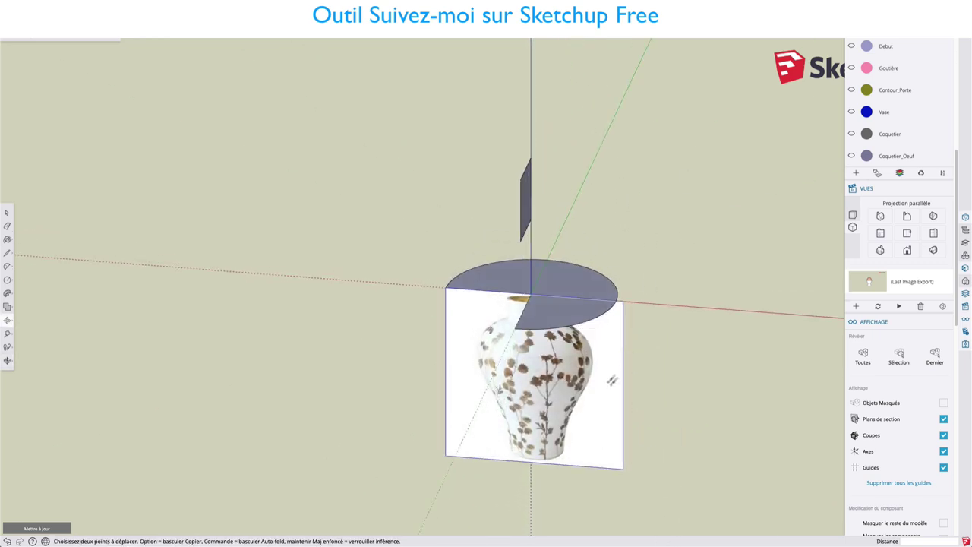
{"action": "left_click", "coordinate": [529, 462]}
{"action": "left_click", "coordinate": [531, 287]}
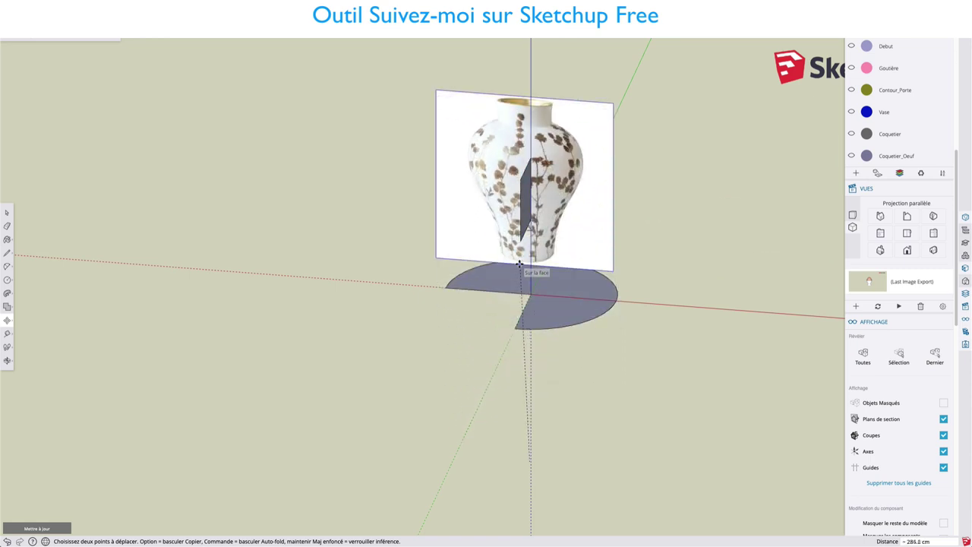
{"action": "mouse_move", "coordinate": [530, 287]}
{"action": "middle_mouse_down"}
{"action": "mouse_move", "coordinate": [536, 279]}
{"action": "mouse_move", "coordinate": [542, 300]}
{"action": "mouse_move", "coordinate": [568, 265]}
{"action": "middle_mouse_up"}
{"action": "scroll", "coordinate": [545, 285], "scroll_direction": "up", "scroll_amount": 5}
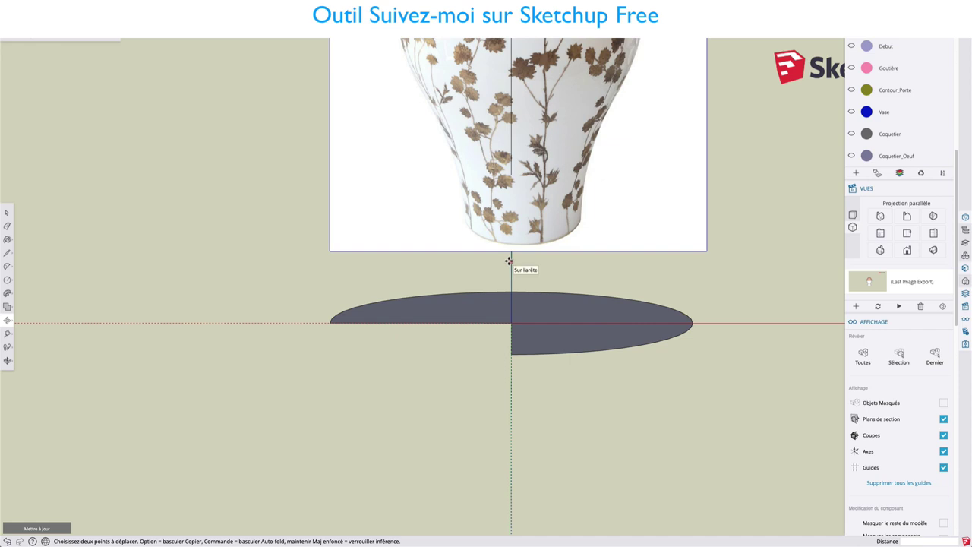
{"action": "left_click", "coordinate": [906, 216]}
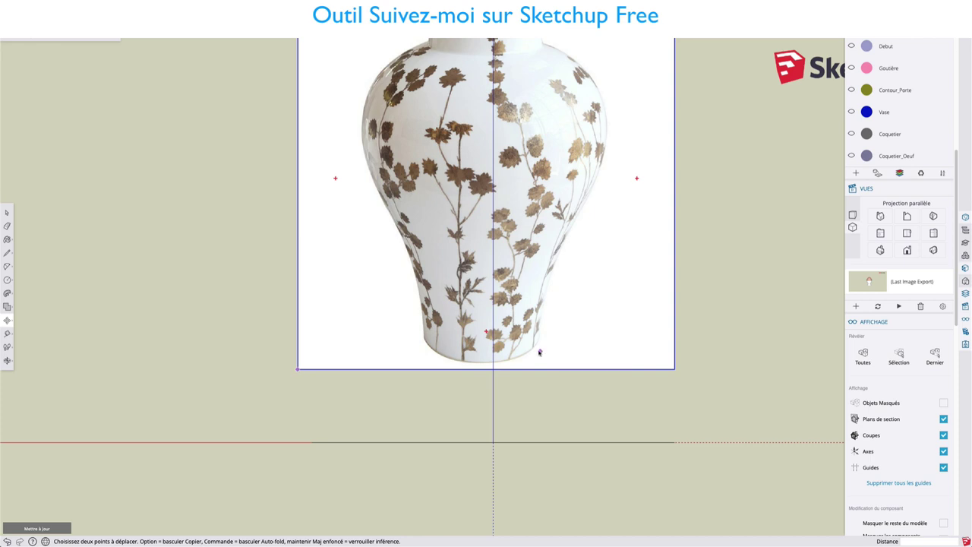
{"action": "left_click", "coordinate": [541, 352]}
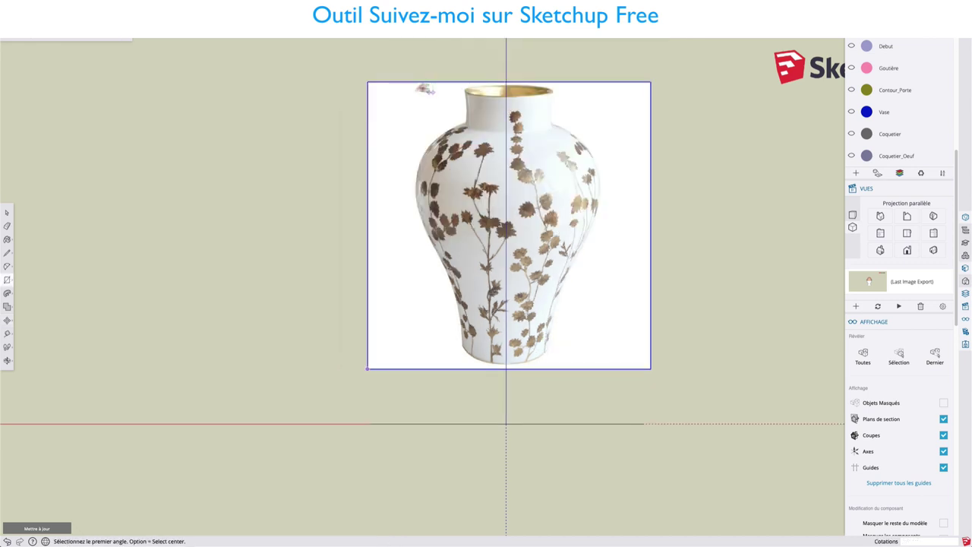
Step: Draw a rectangle from the photo's top-left edge to its lower right, then select its face and edges
{"action": "left_click", "coordinate": [400, 81]}
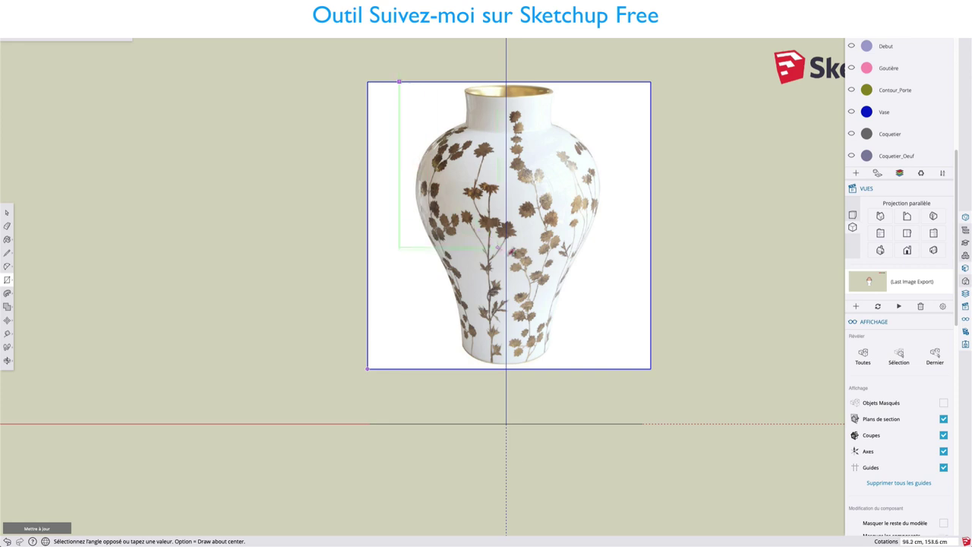
{"action": "left_click", "coordinate": [613, 368]}
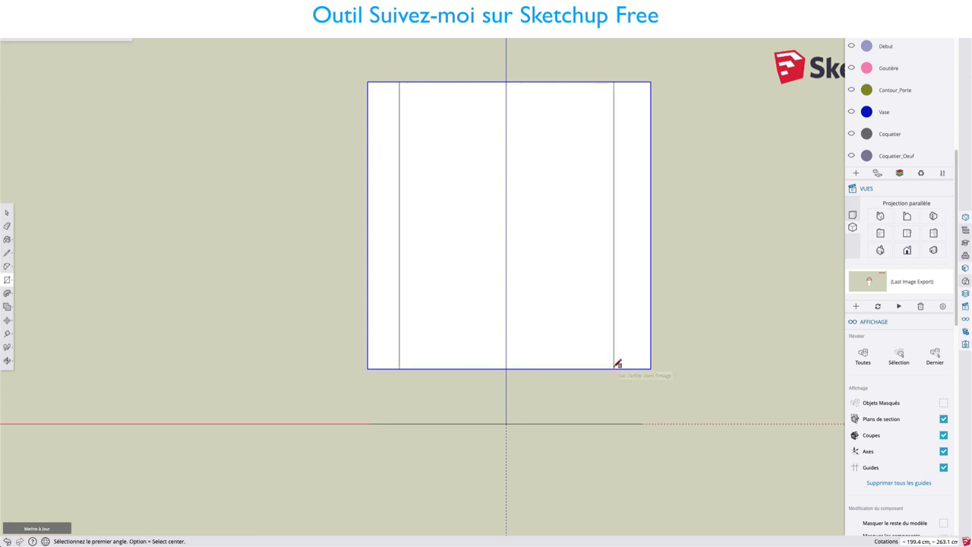
{"action": "key", "text": "space"}
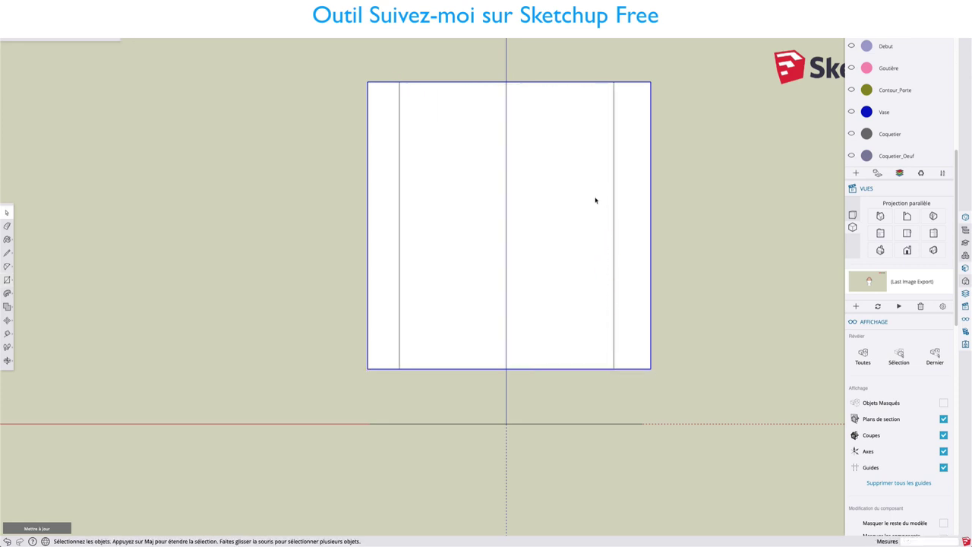
{"action": "left_click", "coordinate": [595, 199]}
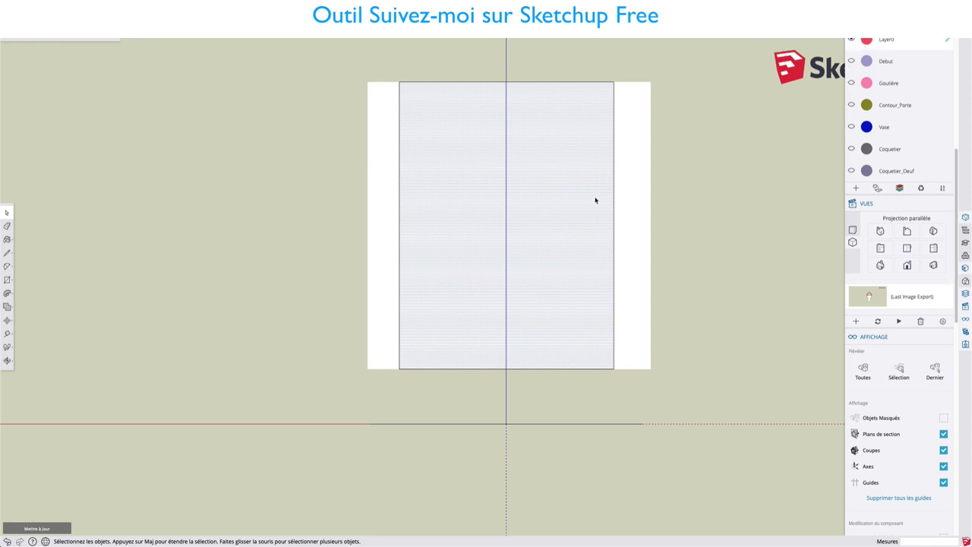
{"action": "left_click", "coordinate": [694, 169]}
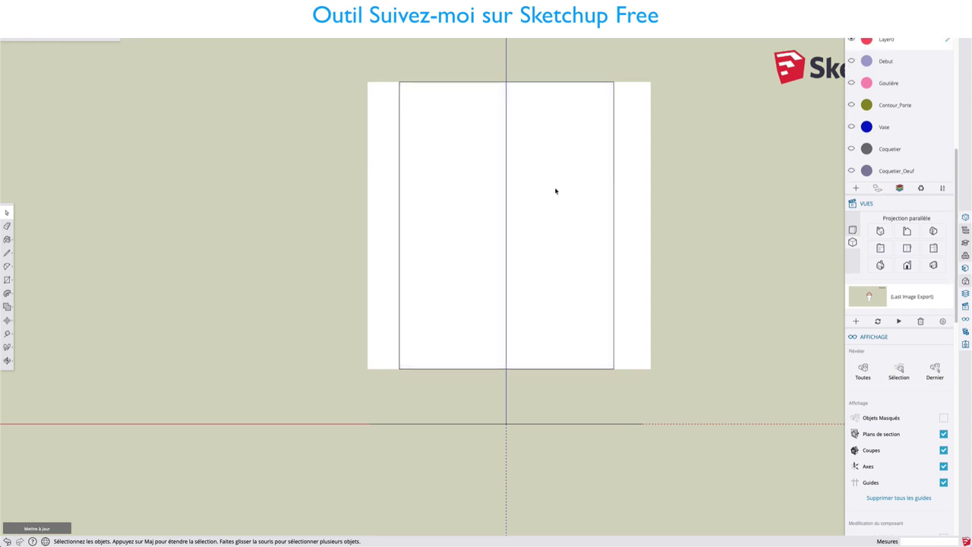
{"action": "double_click", "coordinate": [555, 189]}
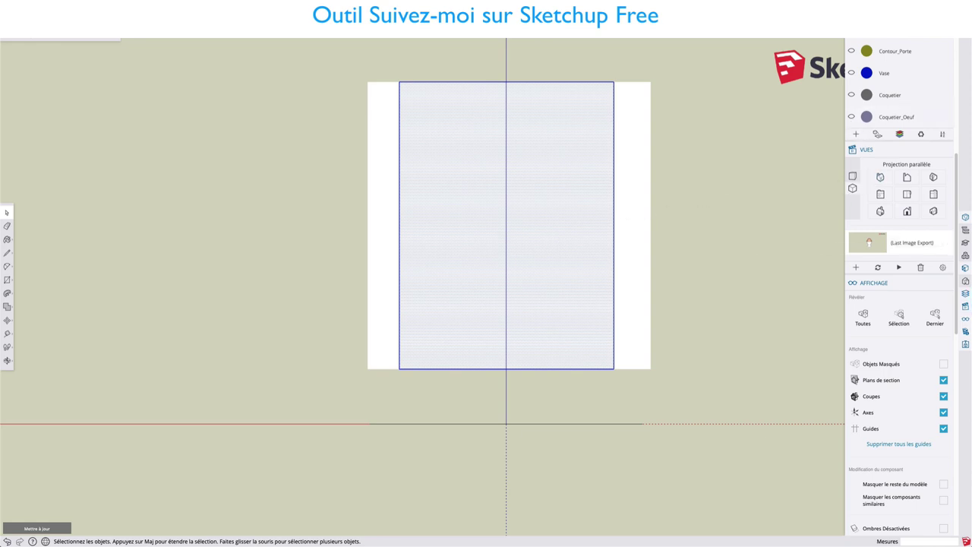
Step: Paint the rectangle with Verre translucide gris from the Verre et miroirs materials
{"action": "key", "text": "b"}
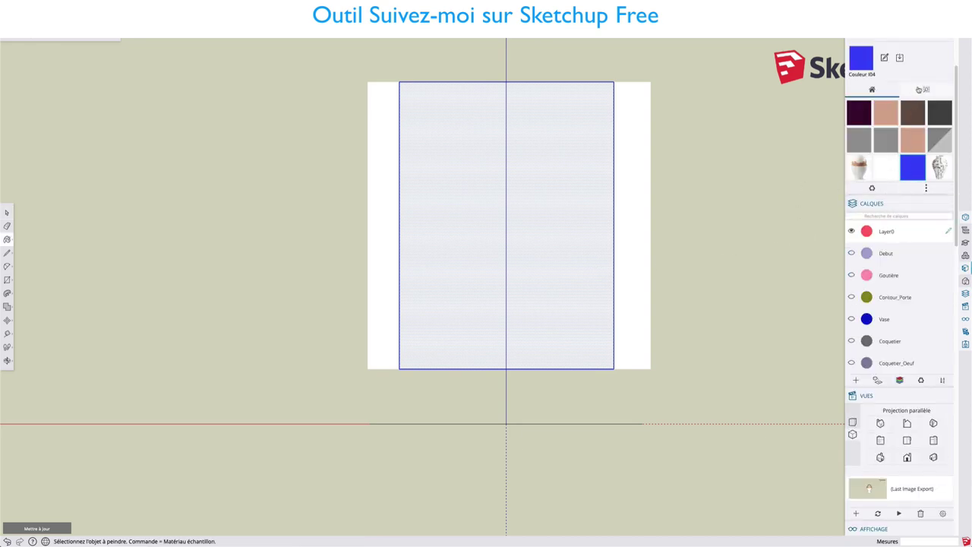
{"action": "left_click", "coordinate": [926, 89]}
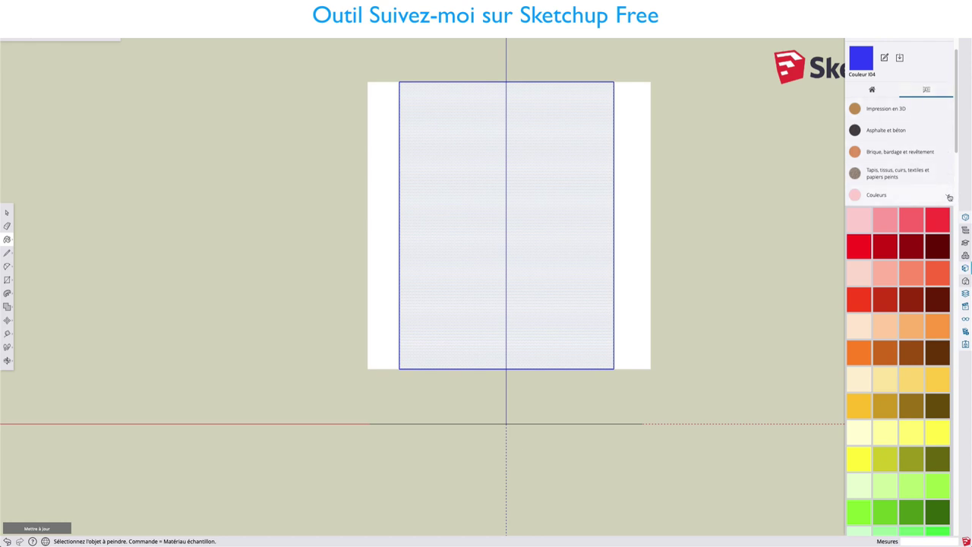
{"action": "left_click", "coordinate": [949, 198]}
{"action": "left_click", "coordinate": [934, 216]}
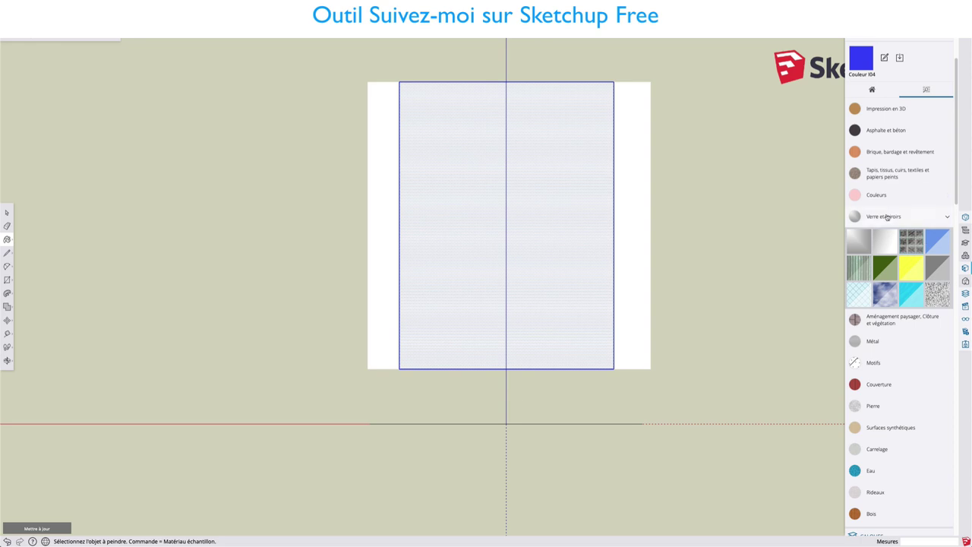
{"action": "left_click", "coordinate": [937, 269]}
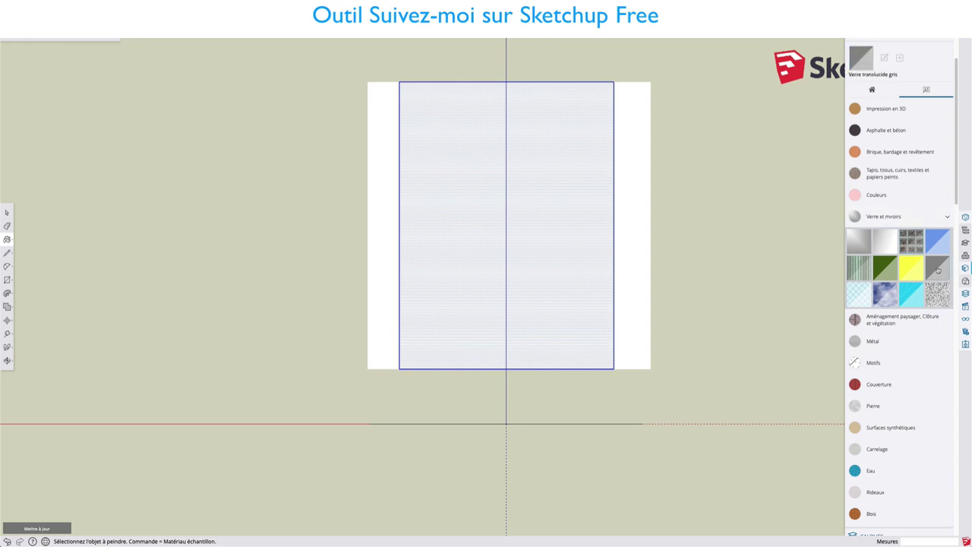
{"action": "left_click", "coordinate": [549, 235]}
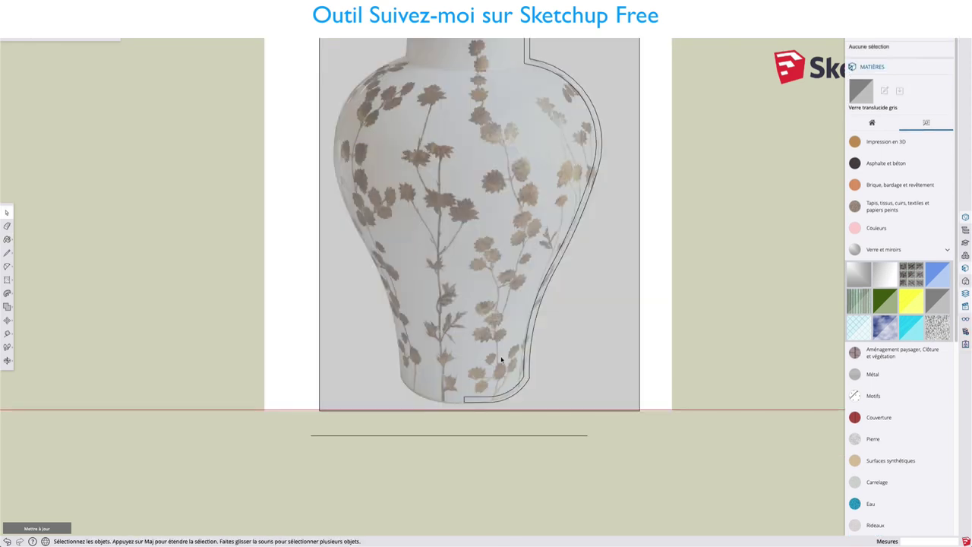
Step: Zoom out a little and select the vase group
{"action": "scroll", "coordinate": [472, 394], "scroll_direction": "down", "scroll_amount": 1}
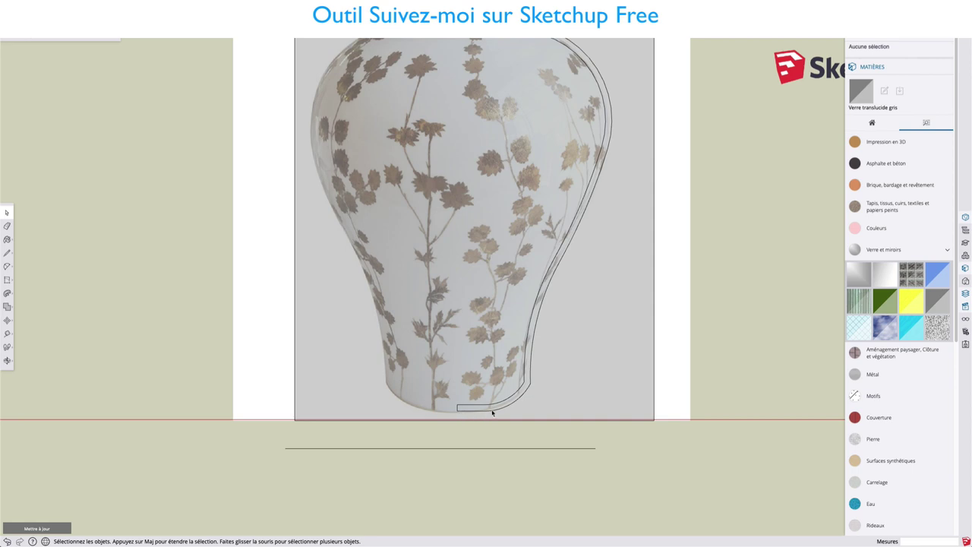
{"action": "scroll", "coordinate": [537, 313], "scroll_direction": "down", "scroll_amount": 2}
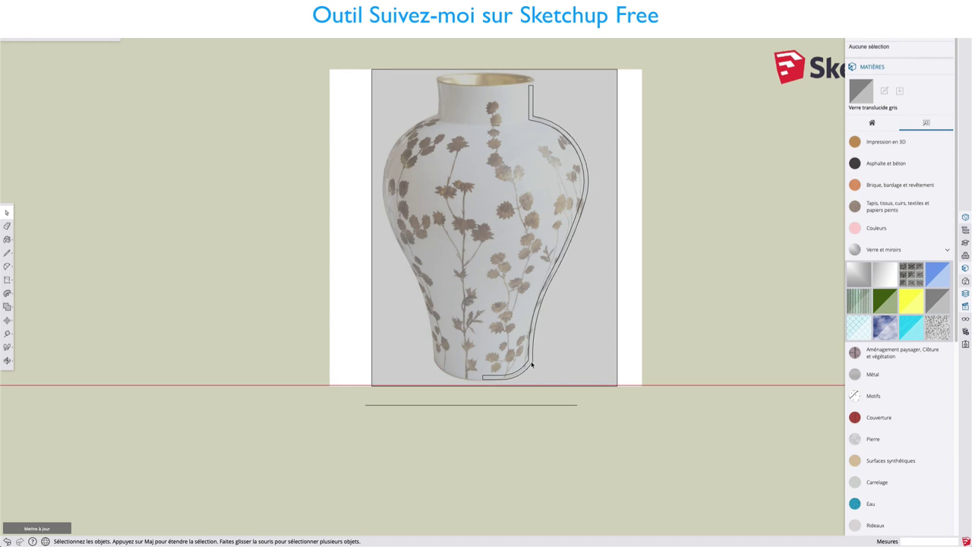
{"action": "left_click", "coordinate": [531, 365]}
Step: Inside the vase group, move the profile outline to the right of the vase photo
{"action": "double_click", "coordinate": [532, 365]}
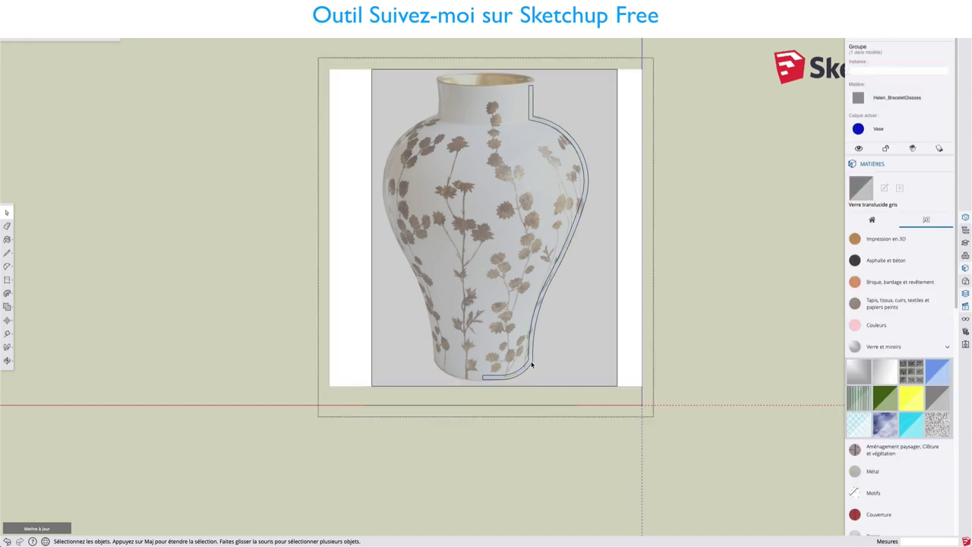
{"action": "left_click", "coordinate": [531, 365]}
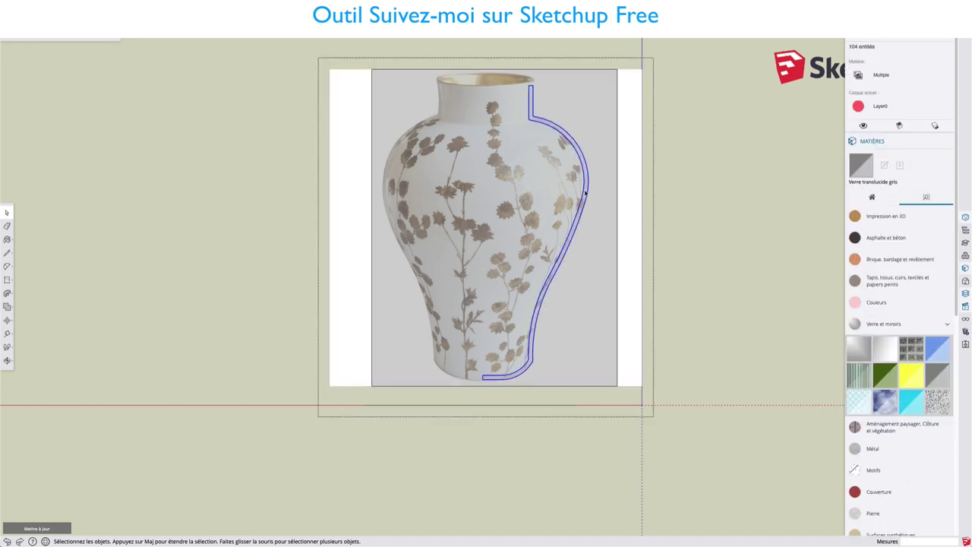
{"action": "key", "text": "m"}
{"action": "left_click", "coordinate": [584, 192]}
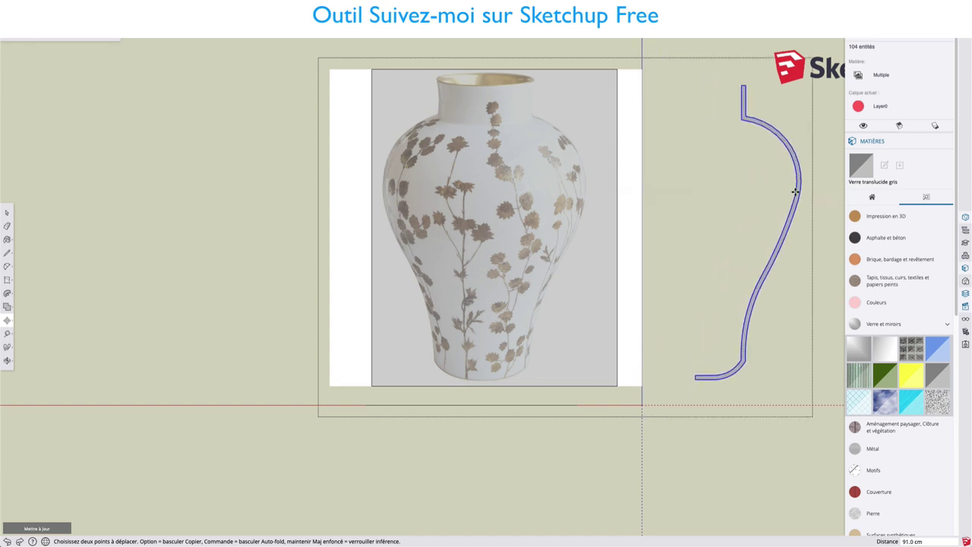
{"action": "left_click", "coordinate": [795, 191]}
{"action": "key", "text": "space"}
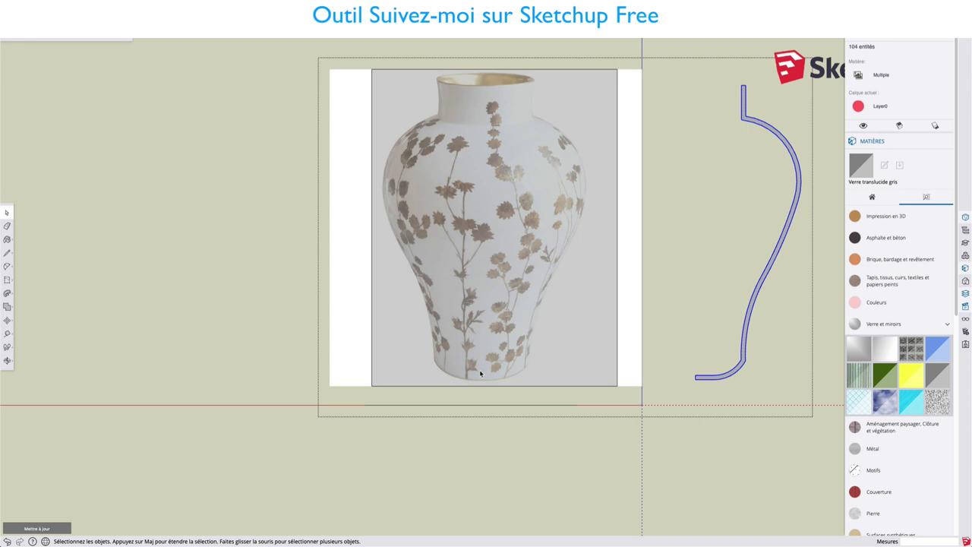
Step: Draw a short line at the vase's bottom and select the translucent glass face
{"action": "key", "text": "l"}
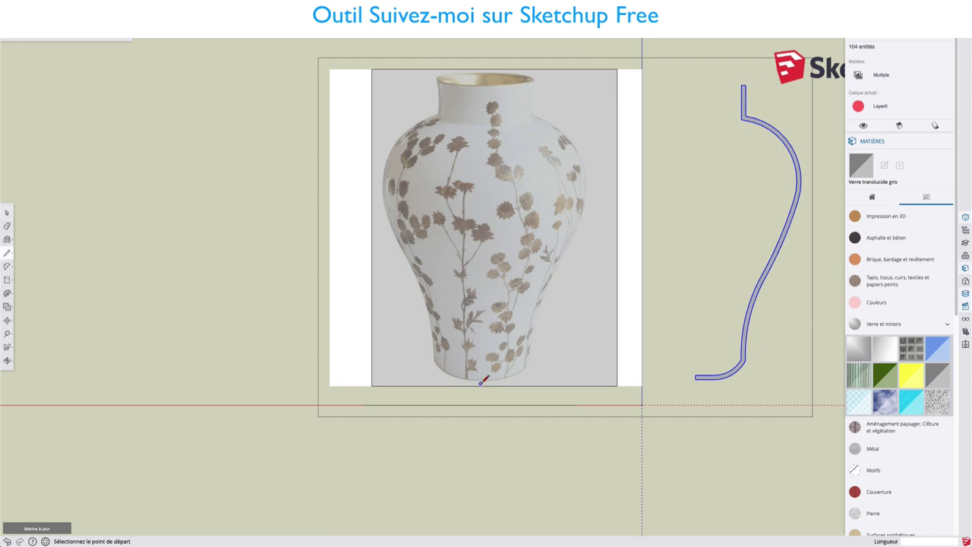
{"action": "left_click", "coordinate": [483, 380]}
{"action": "left_click", "coordinate": [502, 381]}
{"action": "key", "text": "Escape"}
{"action": "key", "text": "space"}
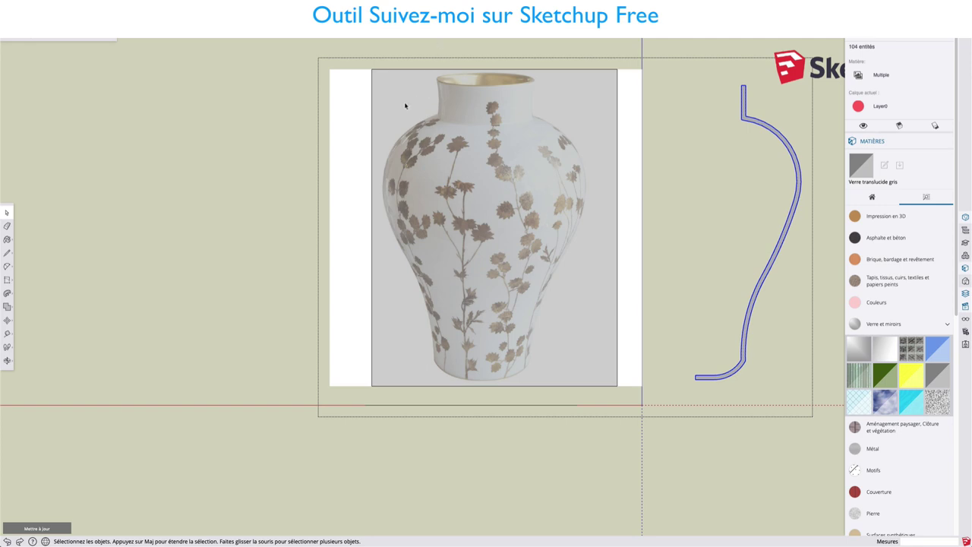
{"action": "left_click", "coordinate": [390, 69]}
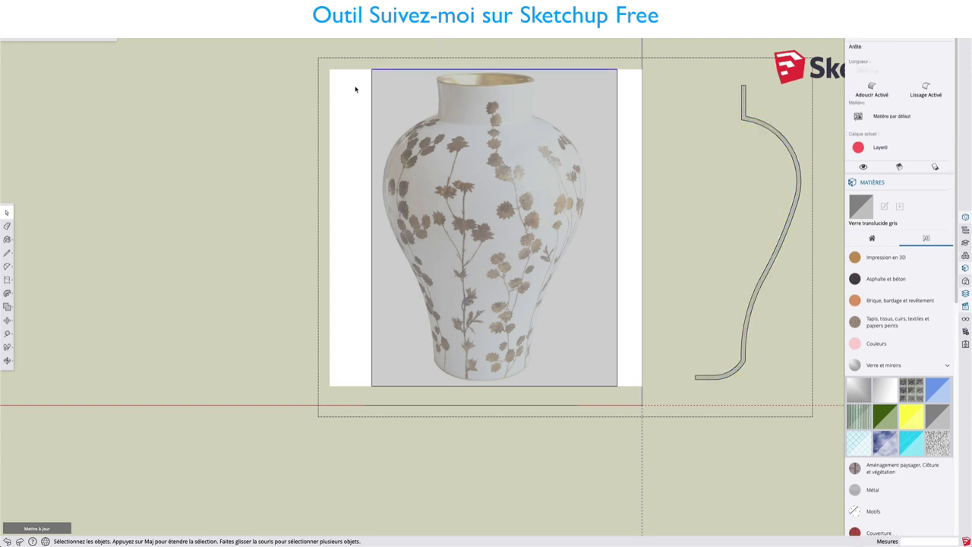
{"action": "left_click", "coordinate": [404, 82]}
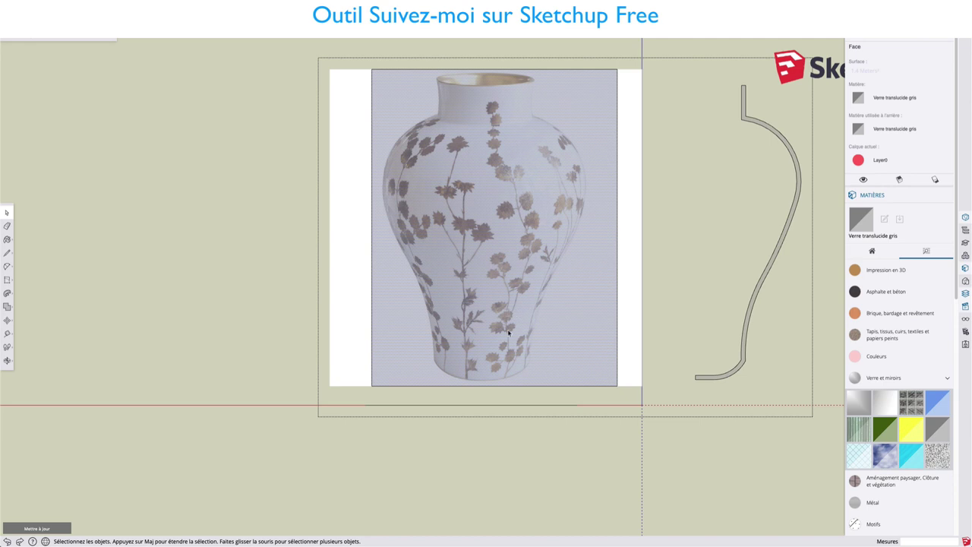
{"action": "key", "text": "r"}
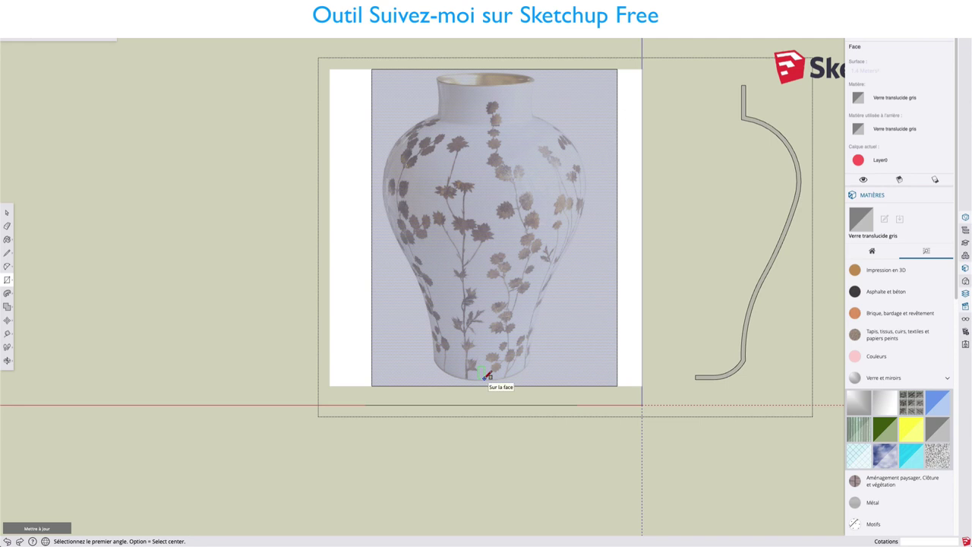
Step: Trace the vase foot and lower side with straight lines
{"action": "key", "text": "l"}
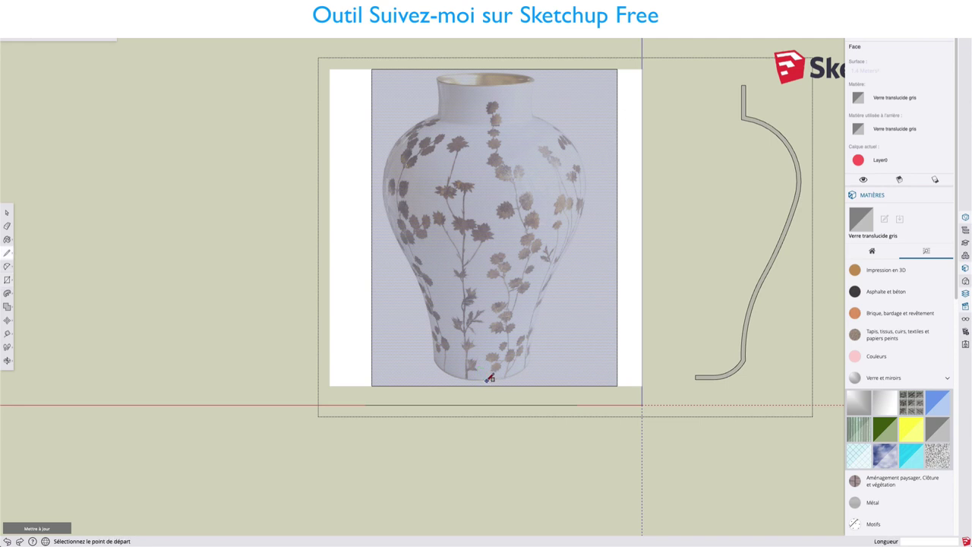
{"action": "left_click", "coordinate": [487, 380]}
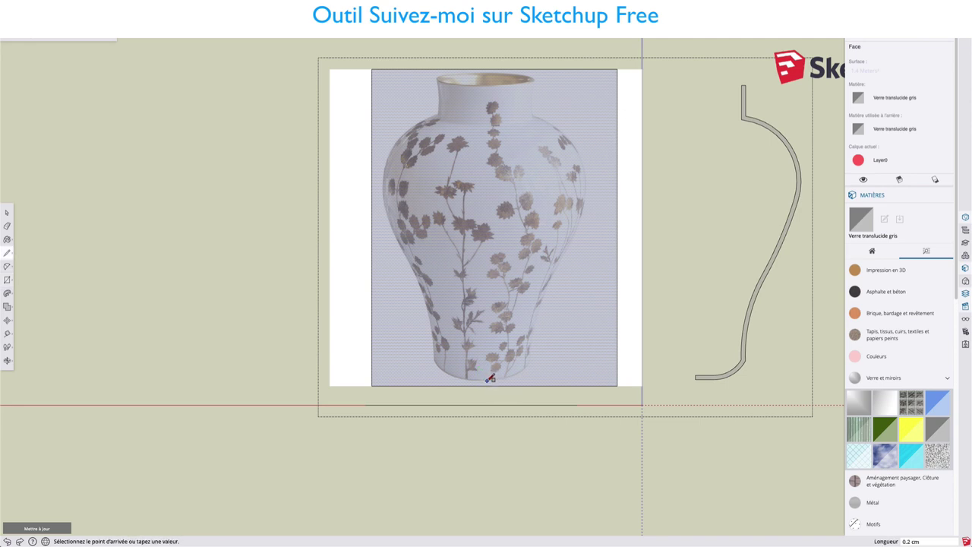
{"action": "left_click", "coordinate": [524, 378]}
{"action": "left_click", "coordinate": [522, 284]}
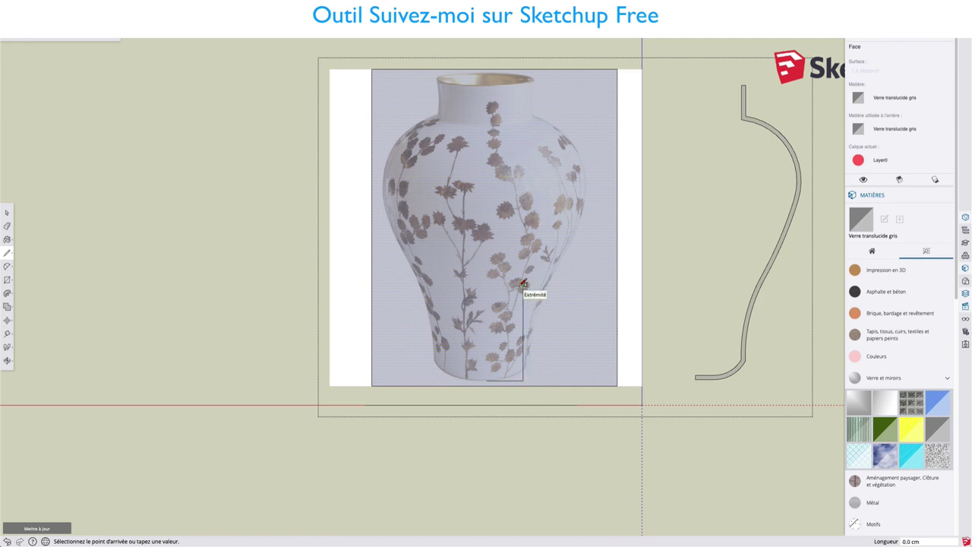
Step: Trace the vase's belly and shoulder with two arcs following its curve
{"action": "key", "text": "c"}
{"action": "left_click", "coordinate": [523, 284]}
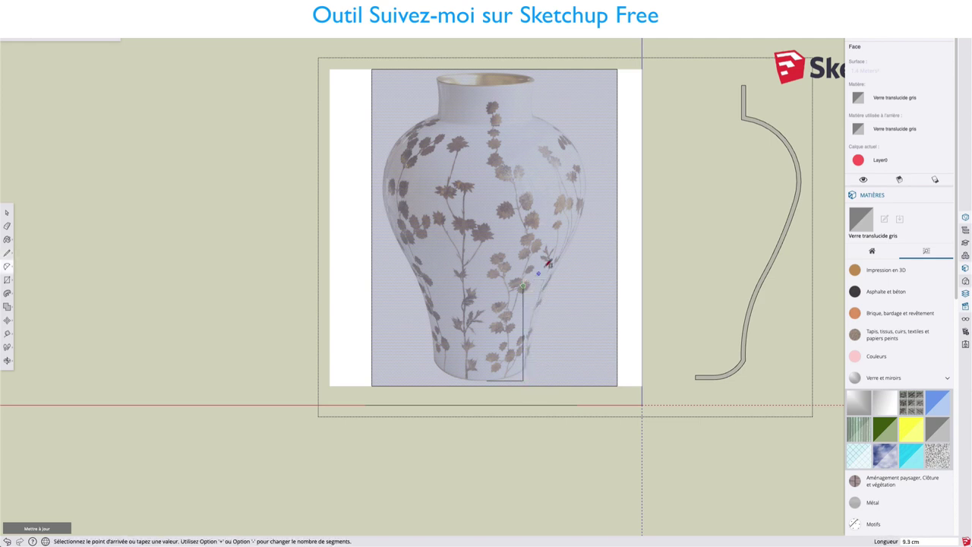
{"action": "left_click", "coordinate": [580, 214]}
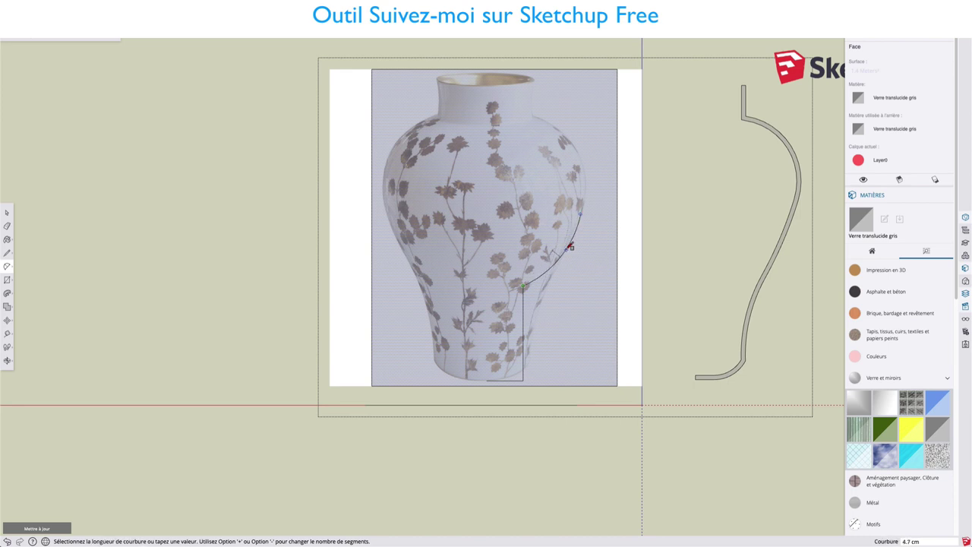
{"action": "left_click", "coordinate": [567, 249]}
{"action": "left_click", "coordinate": [581, 213]}
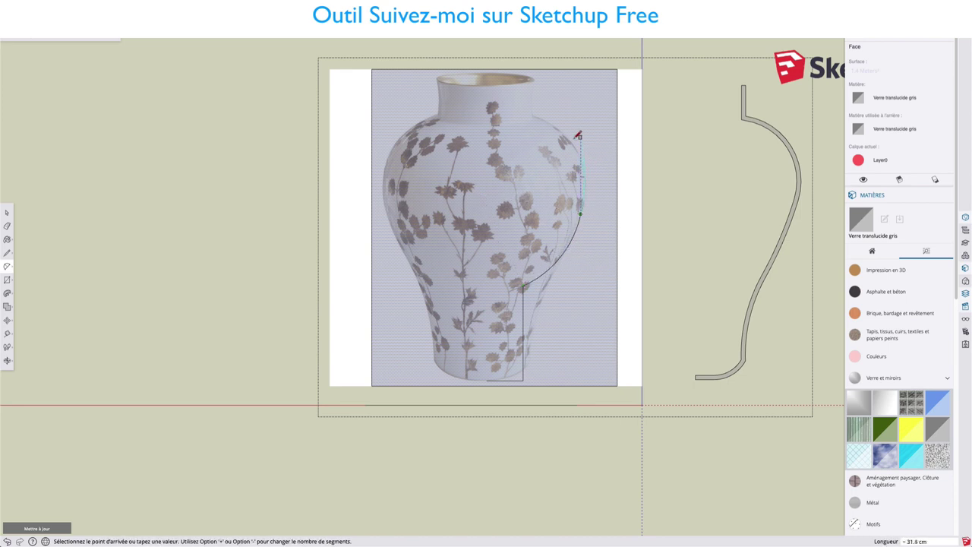
{"action": "left_click", "coordinate": [536, 115]}
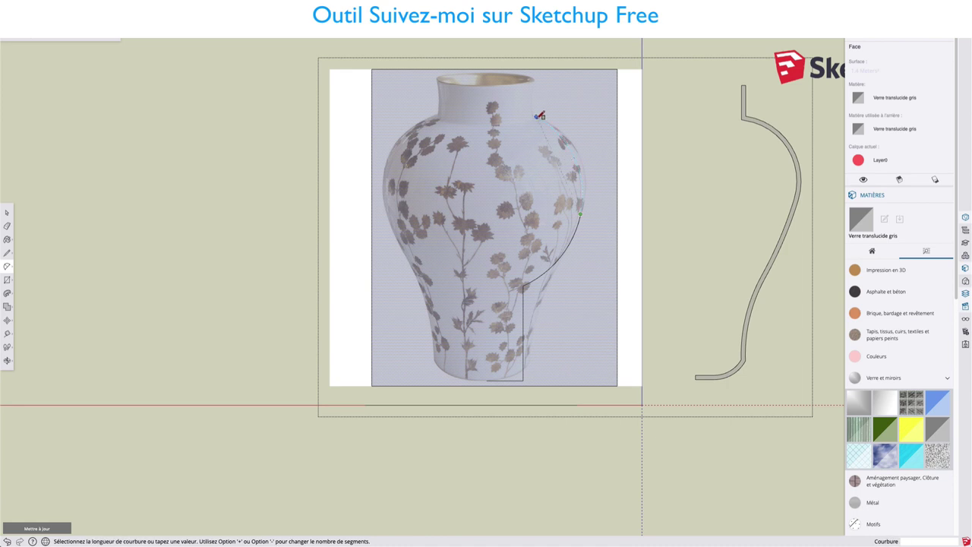
{"action": "left_click", "coordinate": [571, 153]}
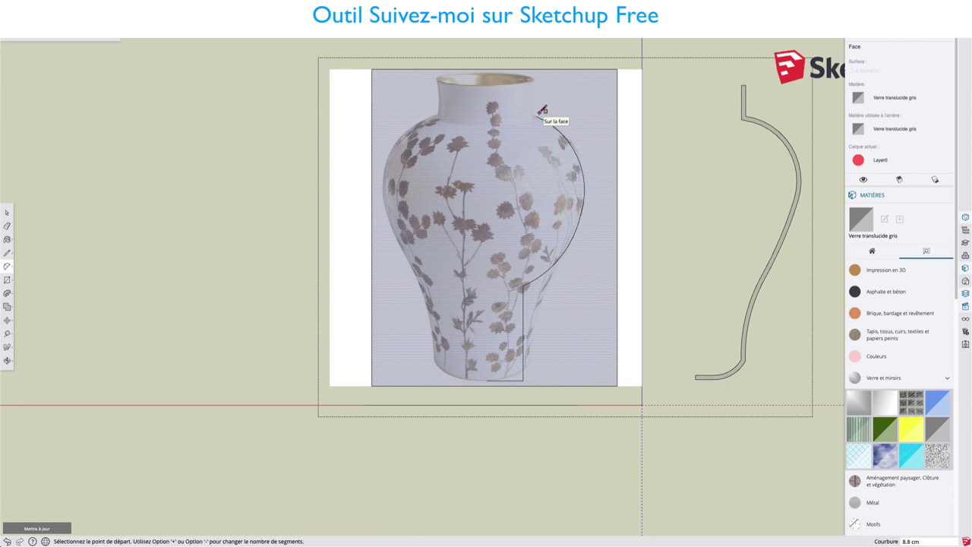
Step: Close the profile with a vertical line from the shoulder arc to the photo's top edge
{"action": "key", "text": "l"}
{"action": "left_click", "coordinate": [536, 115]}
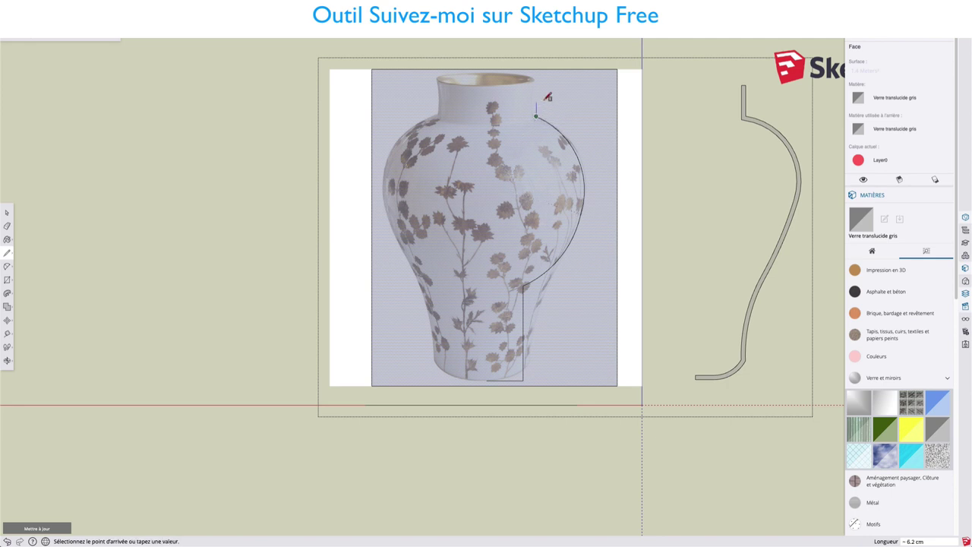
{"action": "left_click", "coordinate": [539, 69]}
{"action": "key", "text": "space"}
Step: Select the photo face and zoom in on the traced vase outline
{"action": "left_click", "coordinate": [644, 152]}
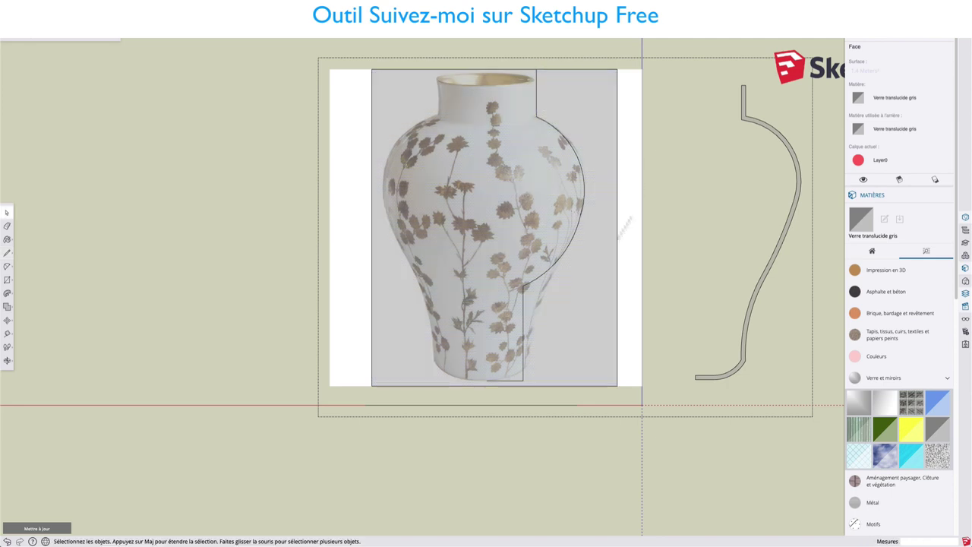
{"action": "left_click", "coordinate": [570, 335]}
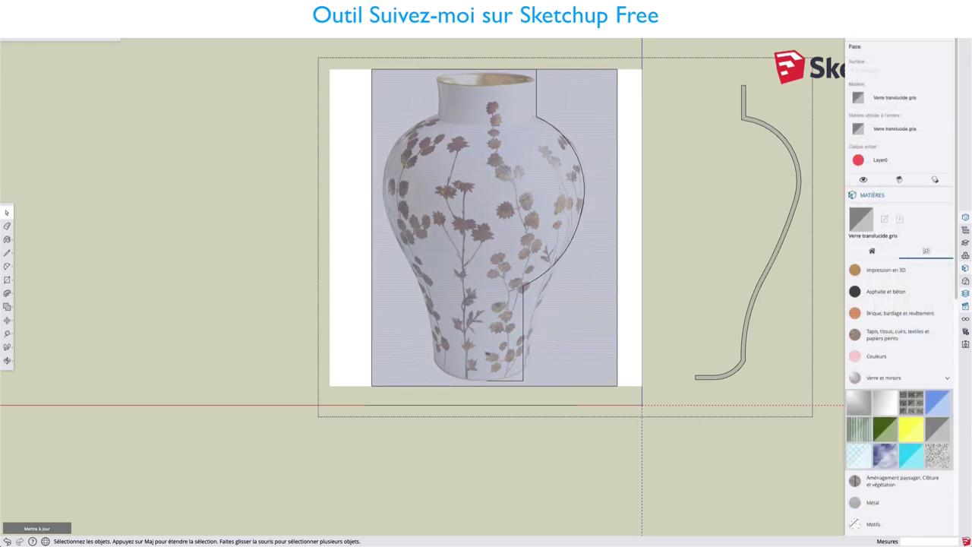
{"action": "scroll", "coordinate": [491, 384], "scroll_direction": "up", "scroll_amount": 2}
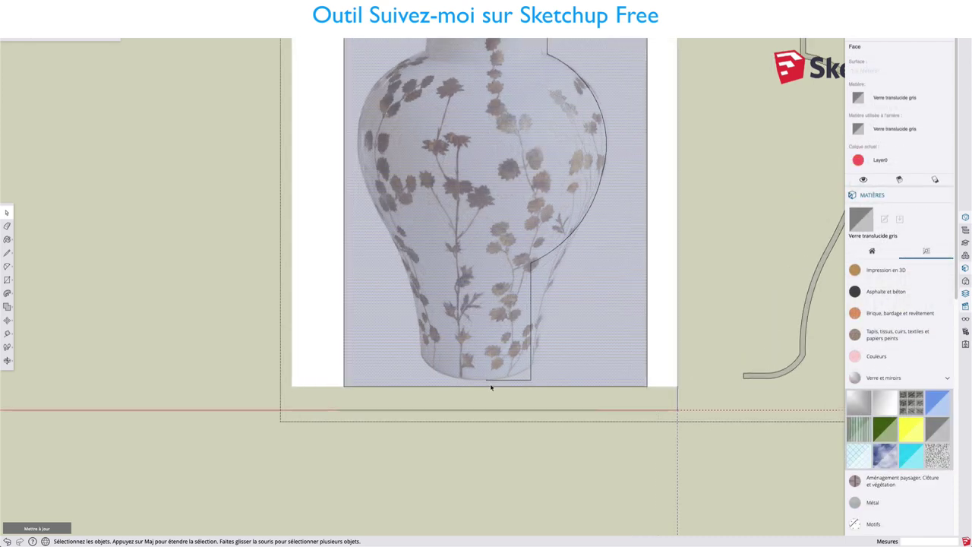
{"action": "scroll", "coordinate": [490, 387], "scroll_direction": "up", "scroll_amount": 1}
{"action": "key", "text": "l"}
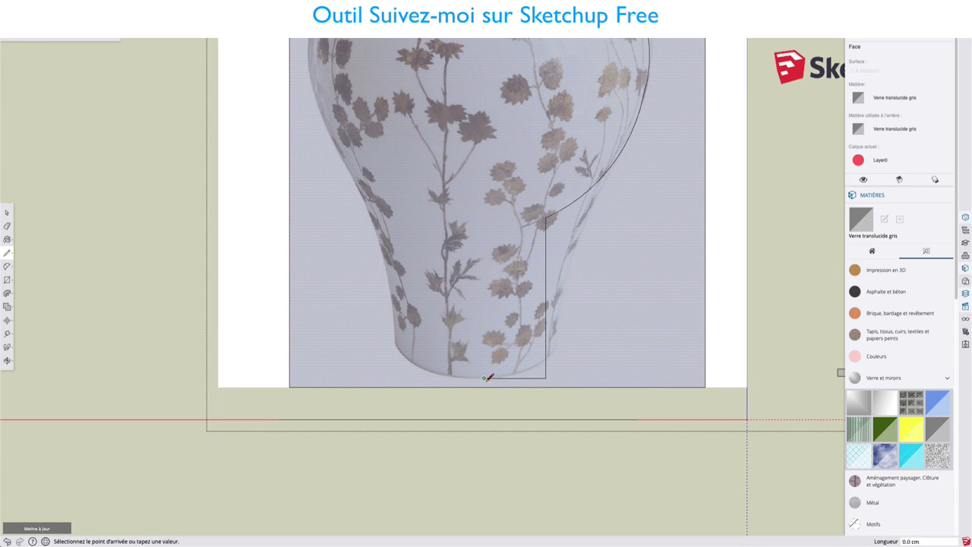
{"action": "scroll", "coordinate": [488, 383], "scroll_direction": "down", "scroll_amount": 3}
{"action": "key", "text": "space"}
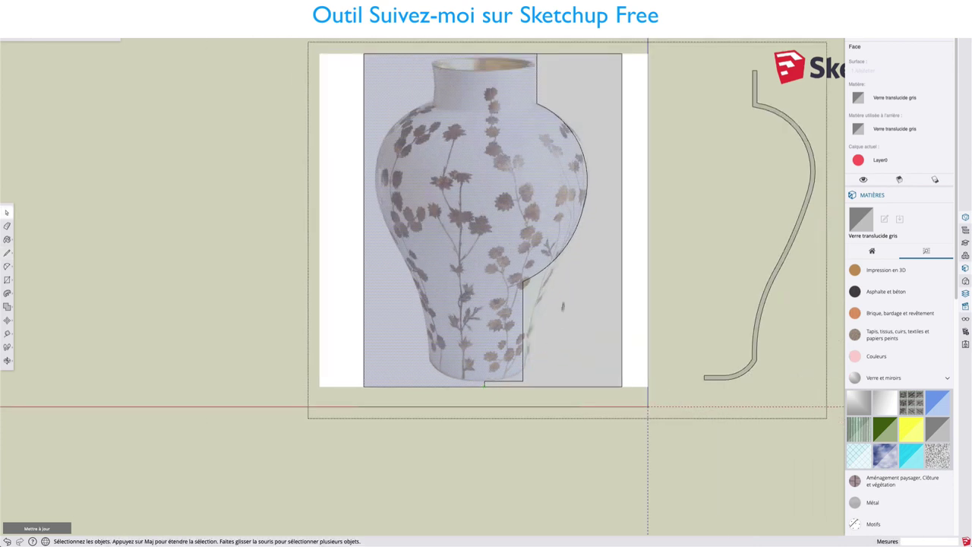
Step: Offset the vase-shaped face's outline inward by about 1.8 cm to form a thin wall
{"action": "left_click", "coordinate": [535, 136]}
{"action": "key", "text": "f"}
{"action": "left_click", "coordinate": [534, 139]}
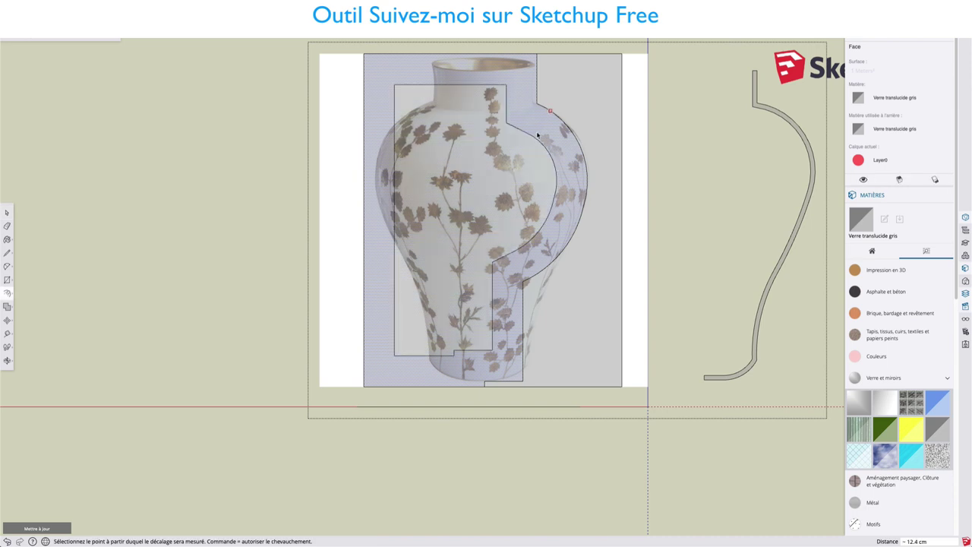
{"action": "key", "text": "Escape"}
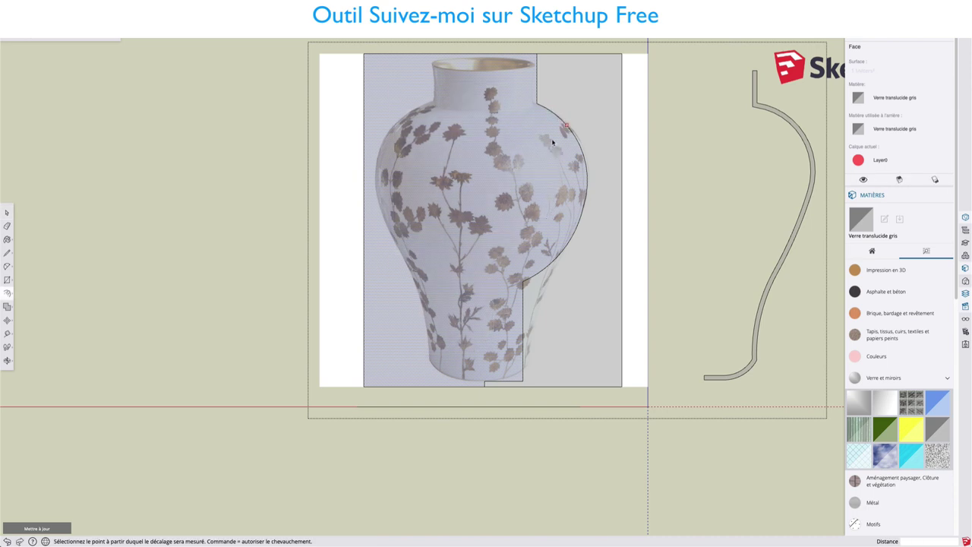
{"action": "left_click", "coordinate": [552, 142]}
{"action": "left_click", "coordinate": [555, 134]}
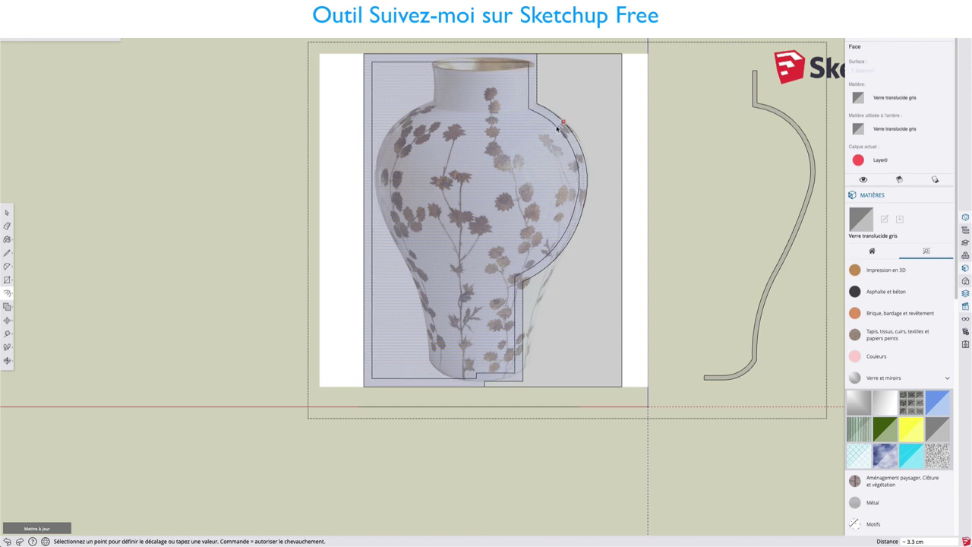
{"action": "left_click", "coordinate": [560, 122]}
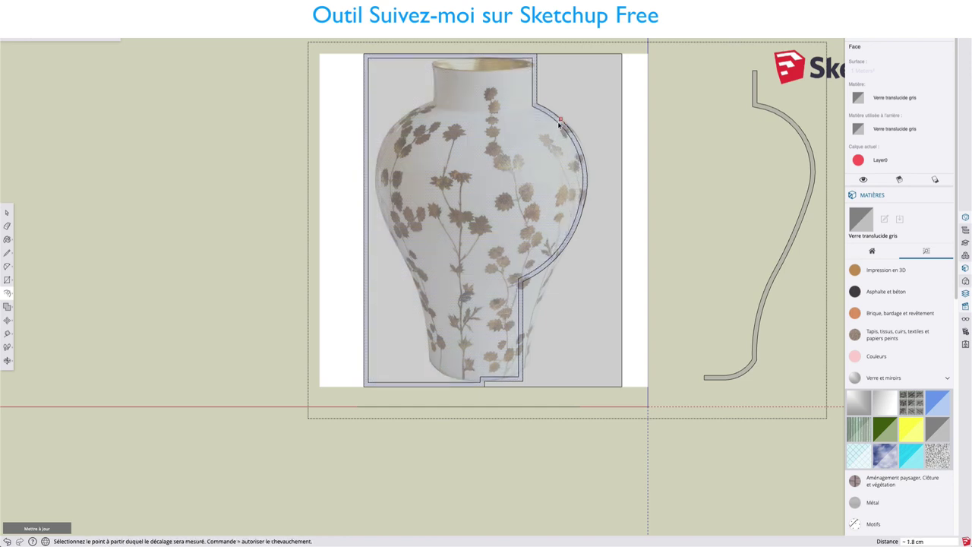
Step: Draw a short line closing the wall gap at the vase's bottom notch
{"action": "key", "text": "l"}
{"action": "left_click", "coordinate": [535, 59]}
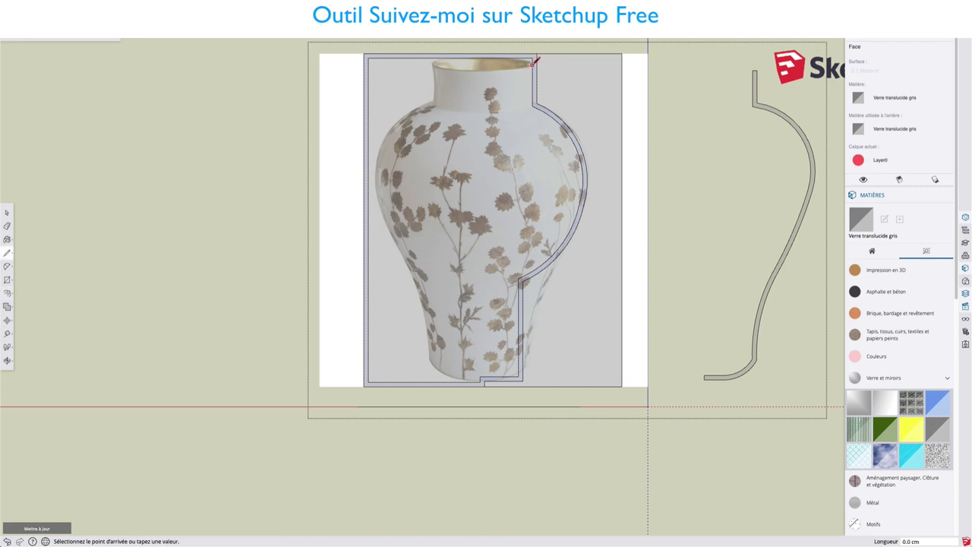
{"action": "key", "text": "Escape"}
{"action": "left_click", "coordinate": [485, 381]}
{"action": "left_click", "coordinate": [480, 378]}
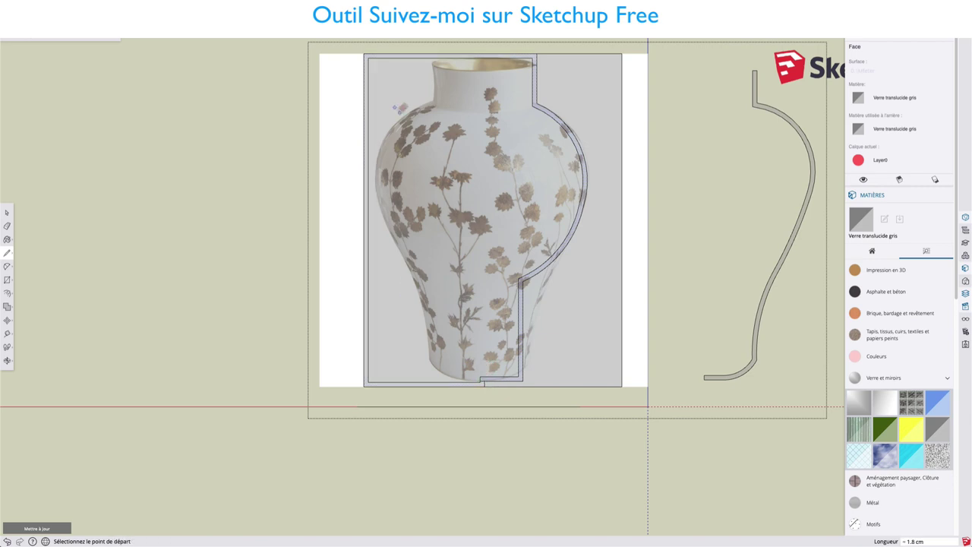
Step: Erase the leftover frame edges at the top, left and bottom of the image
{"action": "key", "text": "e"}
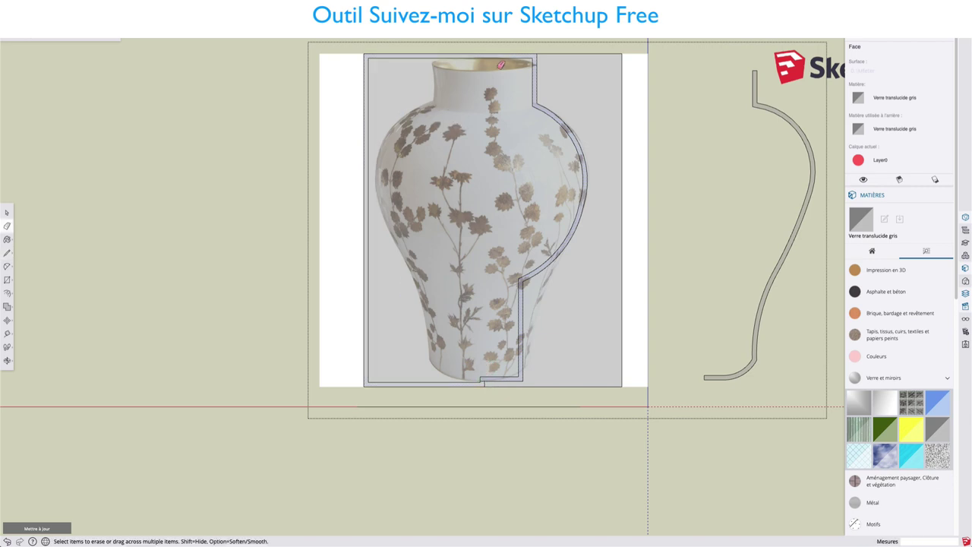
{"action": "left_click_drag", "start_coordinate": [506, 58], "coordinate": [507, 56]}
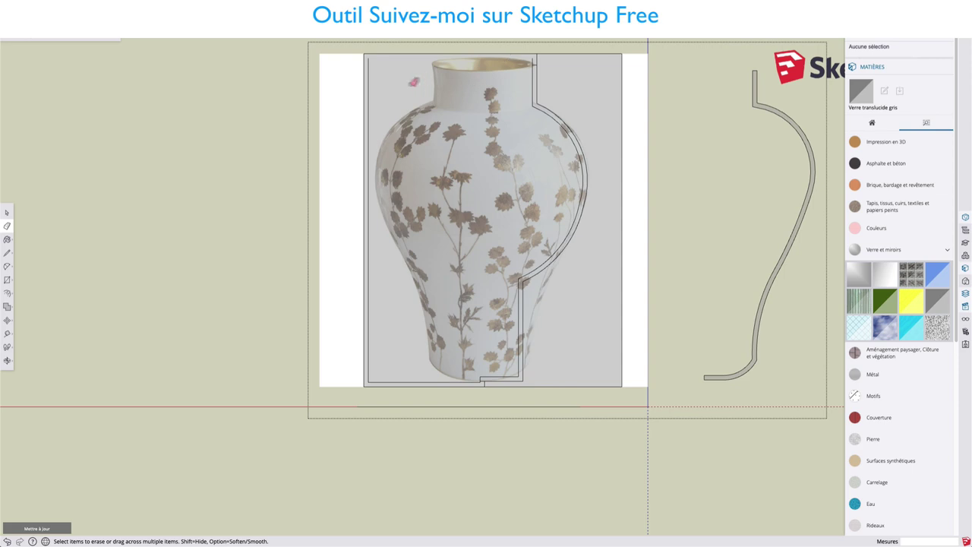
{"action": "left_click", "coordinate": [373, 84]}
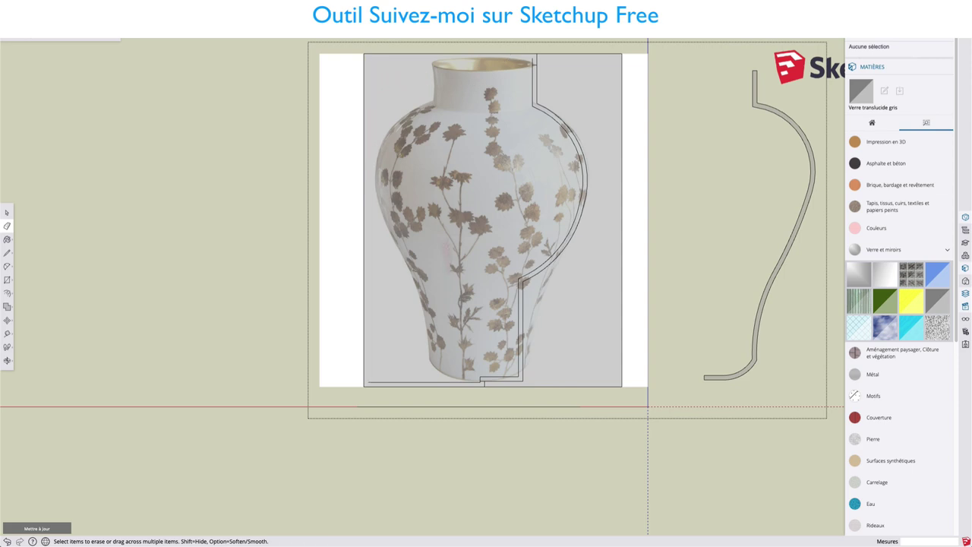
{"action": "left_click_drag", "start_coordinate": [437, 381], "coordinate": [479, 382]}
{"action": "scroll", "coordinate": [479, 382], "scroll_direction": "up", "scroll_amount": 2}
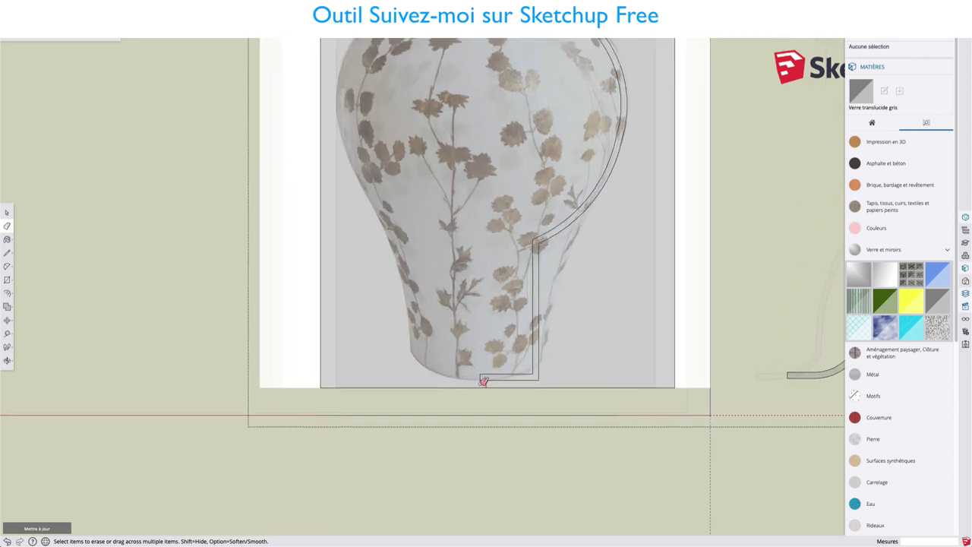
{"action": "scroll", "coordinate": [481, 381], "scroll_direction": "up", "scroll_amount": 2}
{"action": "scroll", "coordinate": [486, 379], "scroll_direction": "up", "scroll_amount": 2}
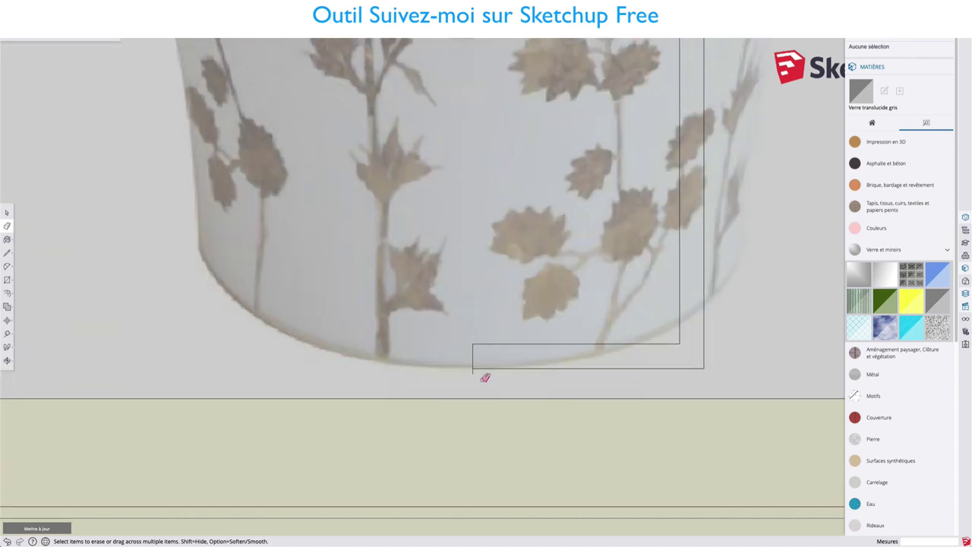
{"action": "scroll", "coordinate": [478, 371], "scroll_direction": "up", "scroll_amount": 2}
{"action": "scroll", "coordinate": [512, 357], "scroll_direction": "down", "scroll_amount": 2}
{"action": "scroll", "coordinate": [512, 357], "scroll_direction": "down", "scroll_amount": 2}
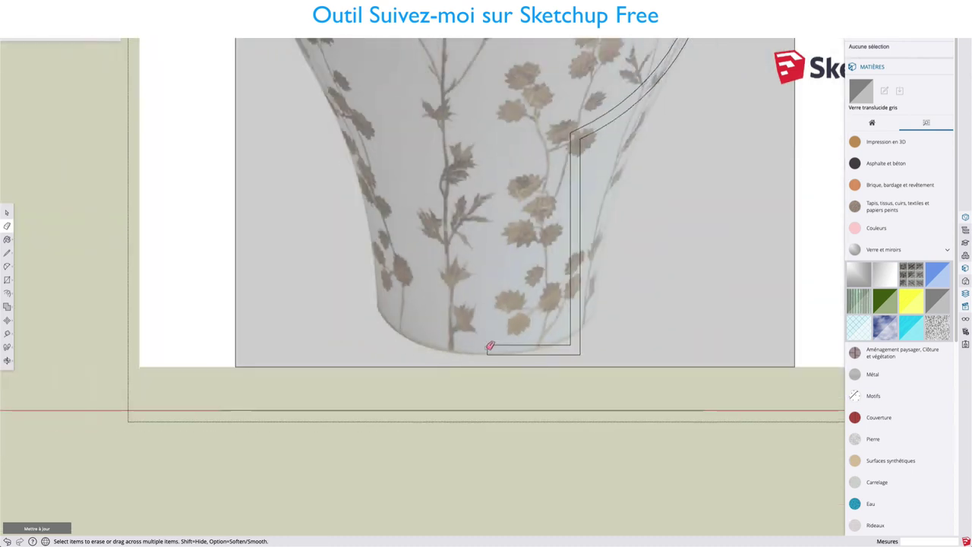
{"action": "scroll", "coordinate": [509, 350], "scroll_direction": "down", "scroll_amount": 2}
{"action": "scroll", "coordinate": [501, 342], "scroll_direction": "down", "scroll_amount": 2}
Step: Select the thin vase-wall face to confirm it forms a clean closed profile
{"action": "key", "text": "space"}
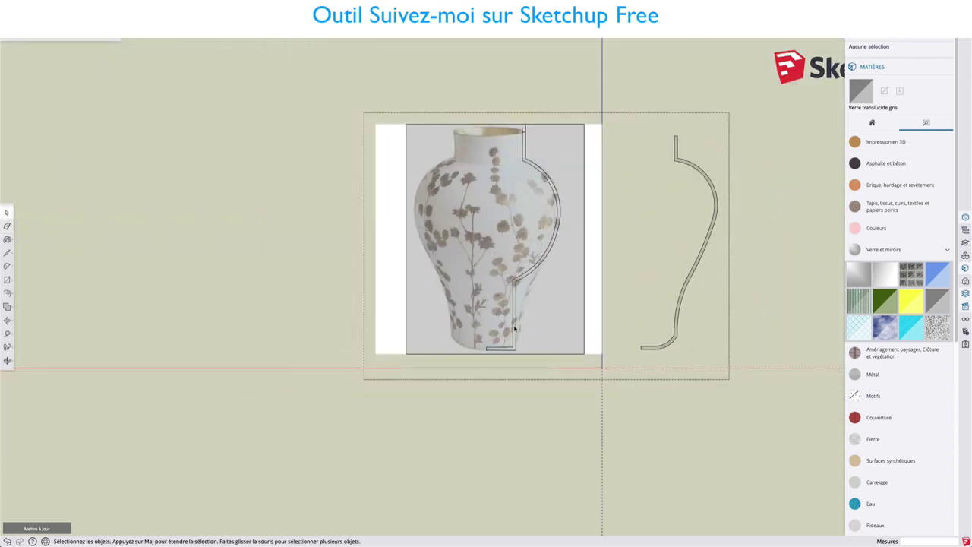
{"action": "left_click", "coordinate": [548, 193]}
{"action": "scroll", "coordinate": [534, 128], "scroll_direction": "up", "scroll_amount": 2}
{"action": "scroll", "coordinate": [524, 134], "scroll_direction": "up", "scroll_amount": 2}
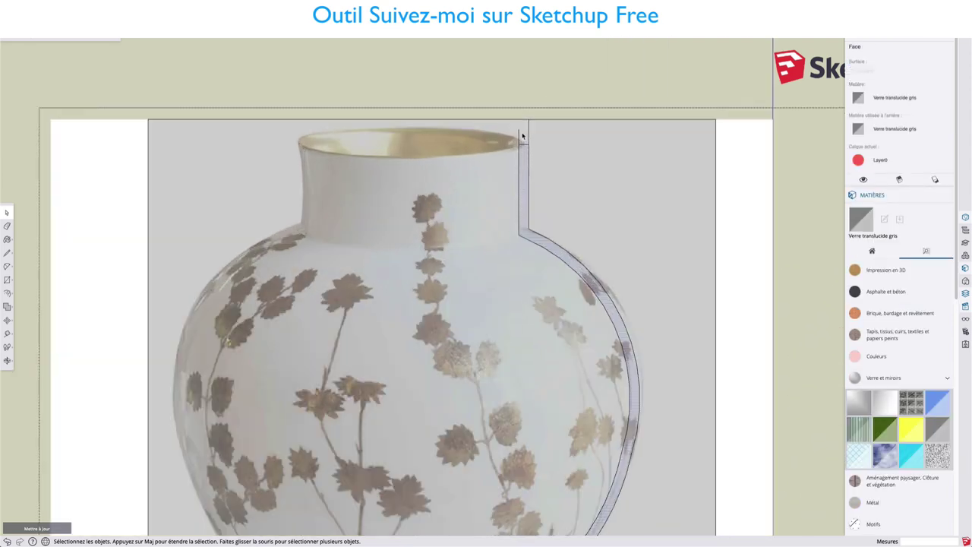
{"action": "scroll", "coordinate": [522, 135], "scroll_direction": "up", "scroll_amount": 2}
{"action": "key", "text": "e"}
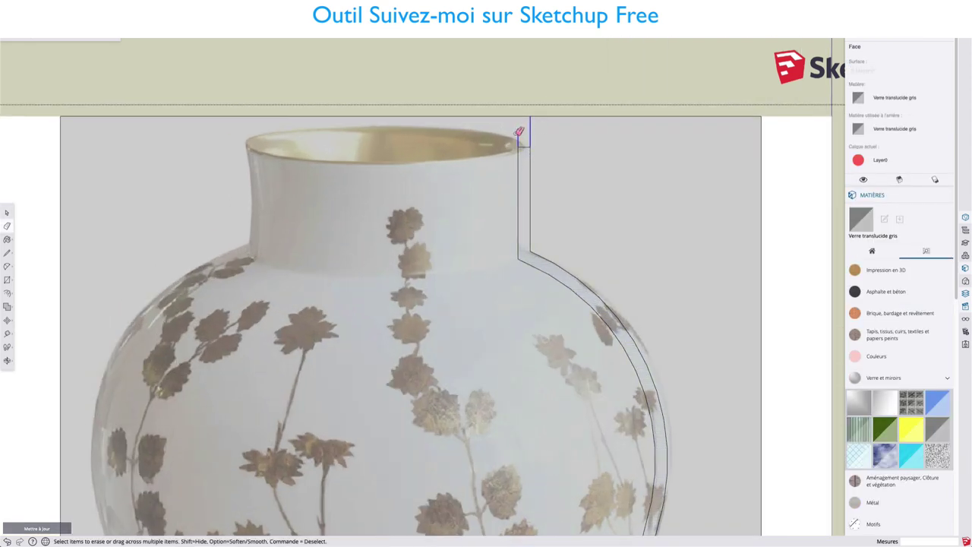
{"action": "key", "text": "space"}
{"action": "scroll", "coordinate": [558, 156], "scroll_direction": "down", "scroll_amount": 2}
{"action": "scroll", "coordinate": [549, 162], "scroll_direction": "down", "scroll_amount": 2}
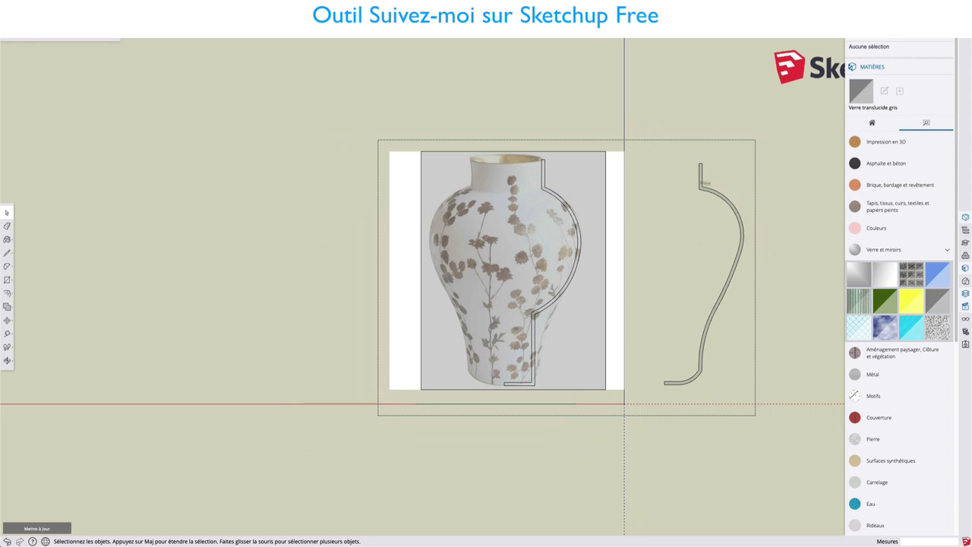
Step: Check the profile's connected edges, then orbit down and select the circle base face
{"action": "triple_click", "coordinate": [566, 287]}
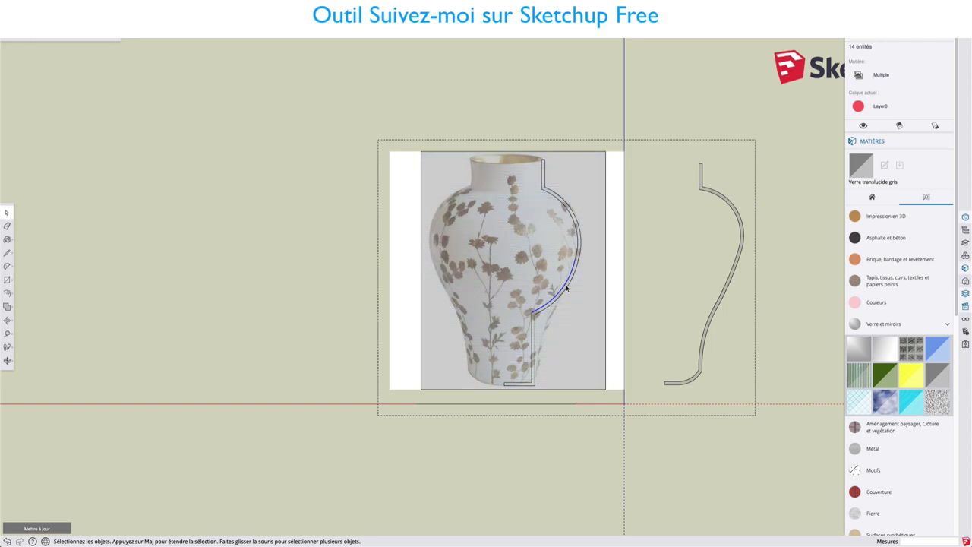
{"action": "left_click", "coordinate": [629, 250]}
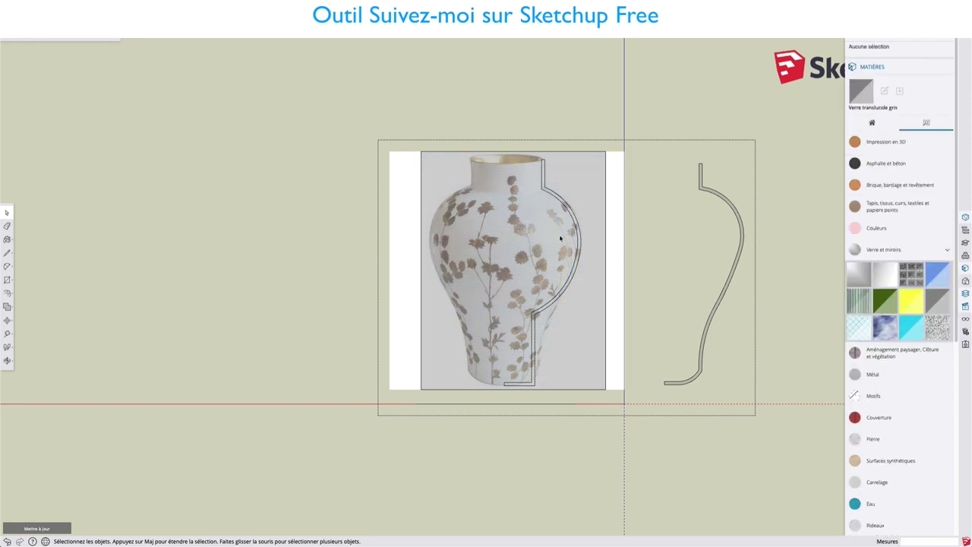
{"action": "middle_click_drag", "start_coordinate": [561, 239], "coordinate": [548, 359]}
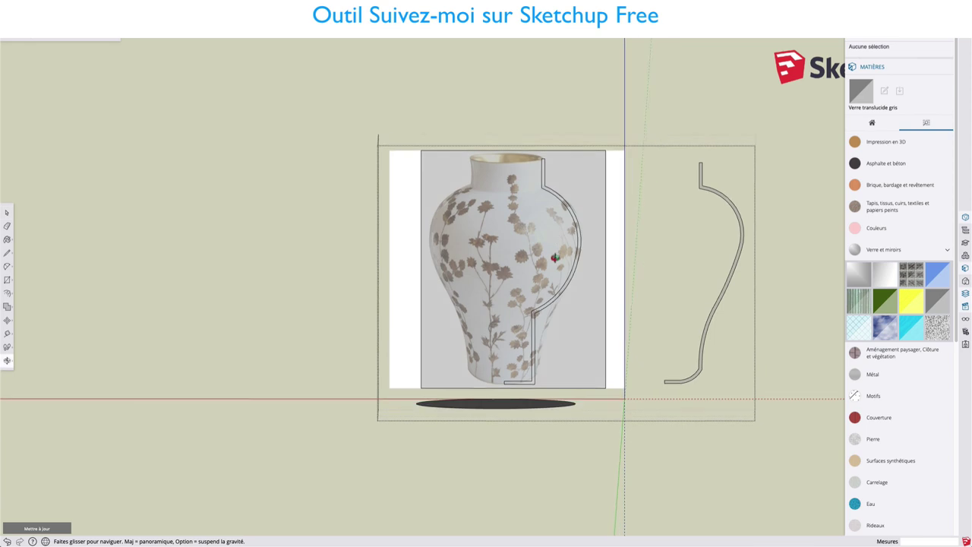
{"action": "left_click", "coordinate": [533, 405]}
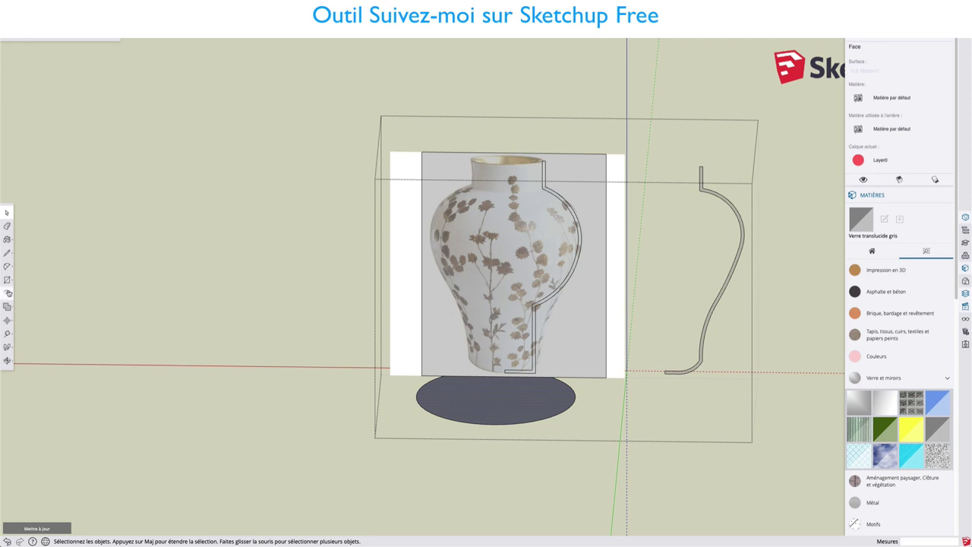
Step: Sweep the vase profile around the base ellipse, inspect it, then undo the sweep and prior profile change
{"action": "left_click", "coordinate": [7, 293]}
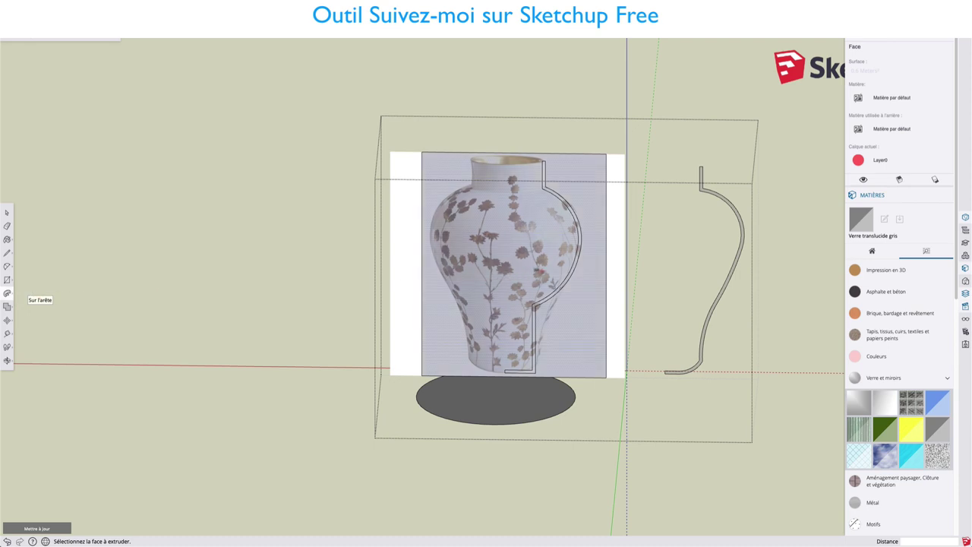
{"action": "left_click", "coordinate": [562, 293]}
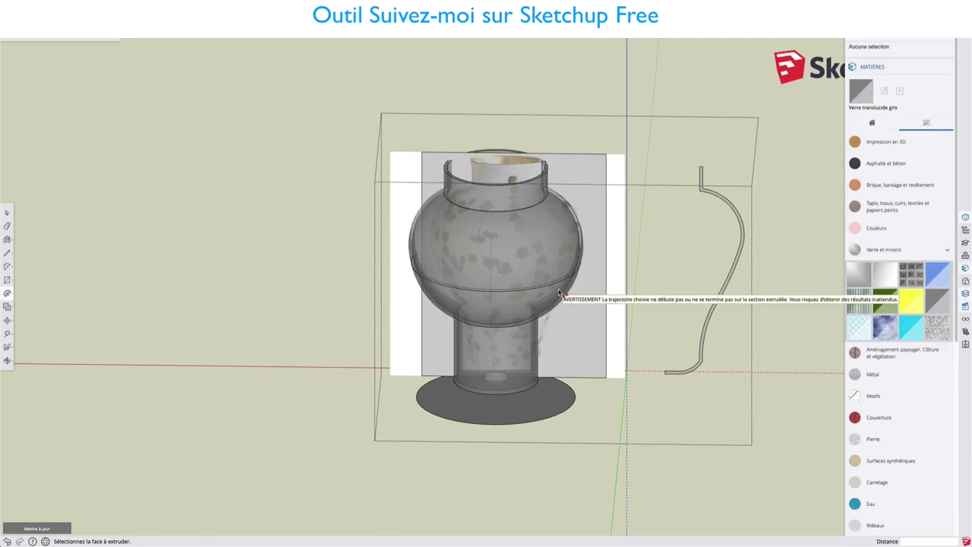
{"action": "mouse_move", "coordinate": [526, 341]}
{"action": "middle_mouse_down"}
{"action": "mouse_move", "coordinate": [654, 376]}
{"action": "mouse_move", "coordinate": [572, 301]}
{"action": "mouse_move", "coordinate": [514, 310]}
{"action": "middle_mouse_up"}
{"action": "key", "text": "p"}
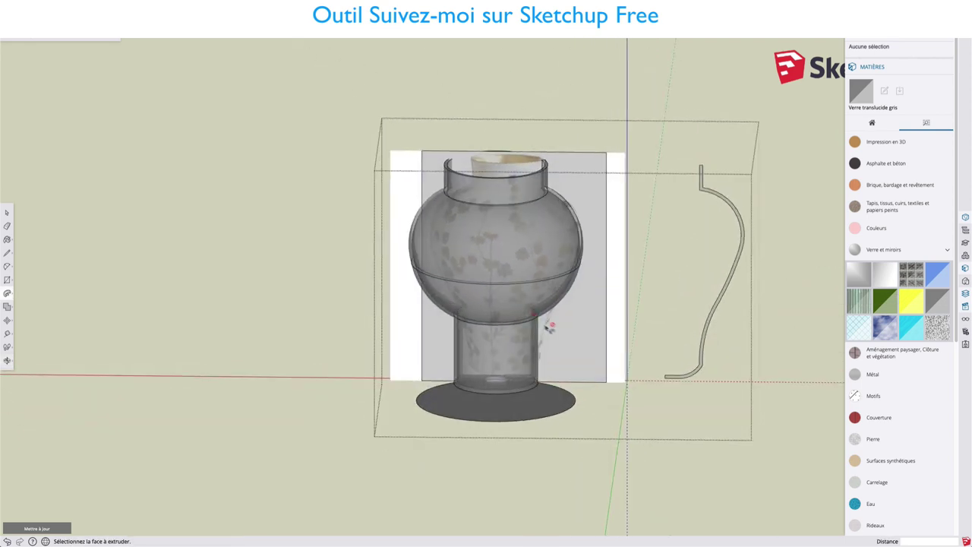
{"action": "key", "text": "ctrl+z"}
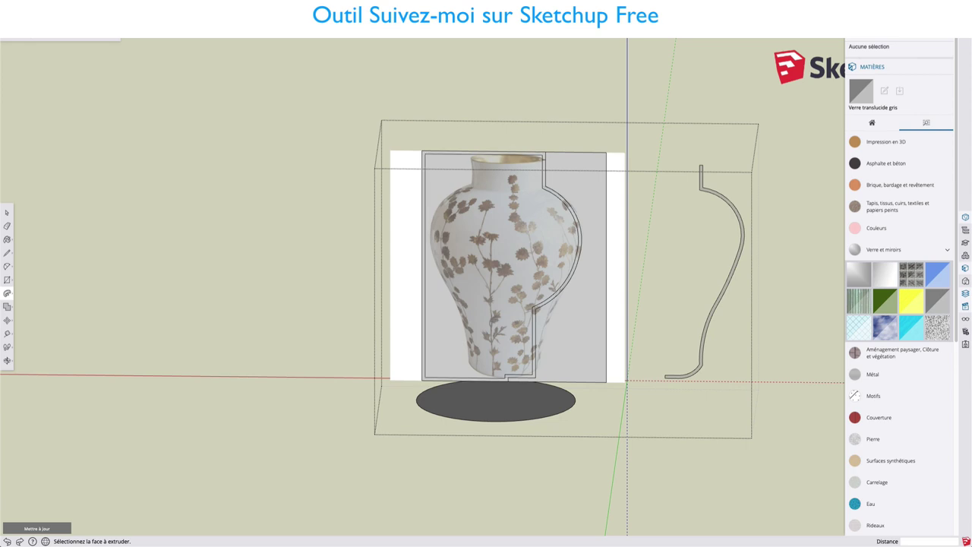
{"action": "key", "text": "ctrl+z"}
{"action": "key", "text": "ctrl+z"}
{"action": "key", "text": "ctrl+z"}
{"action": "key", "text": "ctrl+z"}
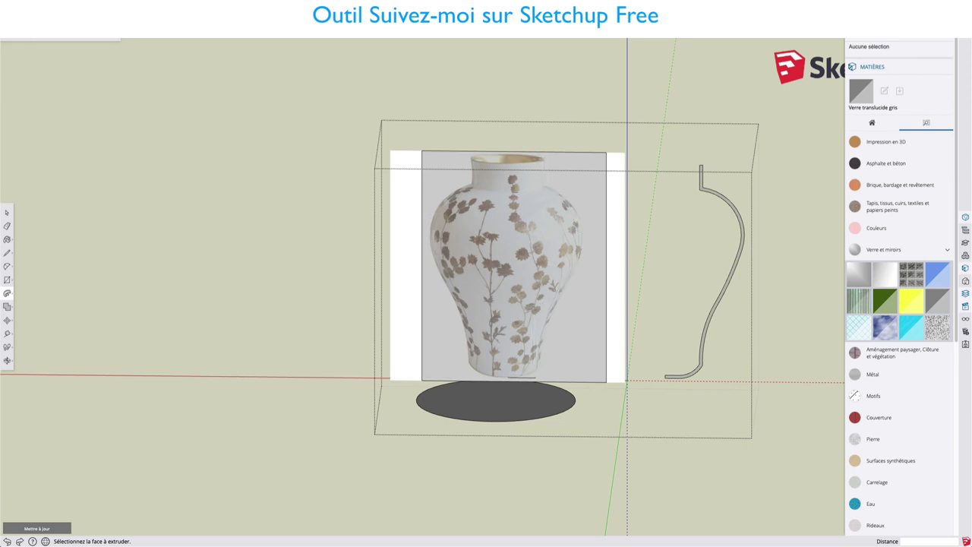
Step: Inside the vase group, set the base circle edge from 48 to 12 segments in Entity Info
{"action": "scroll", "coordinate": [548, 386], "scroll_direction": "up", "scroll_amount": 2}
{"action": "scroll", "coordinate": [548, 385], "scroll_direction": "up", "scroll_amount": 1}
{"action": "left_click", "coordinate": [526, 401]}
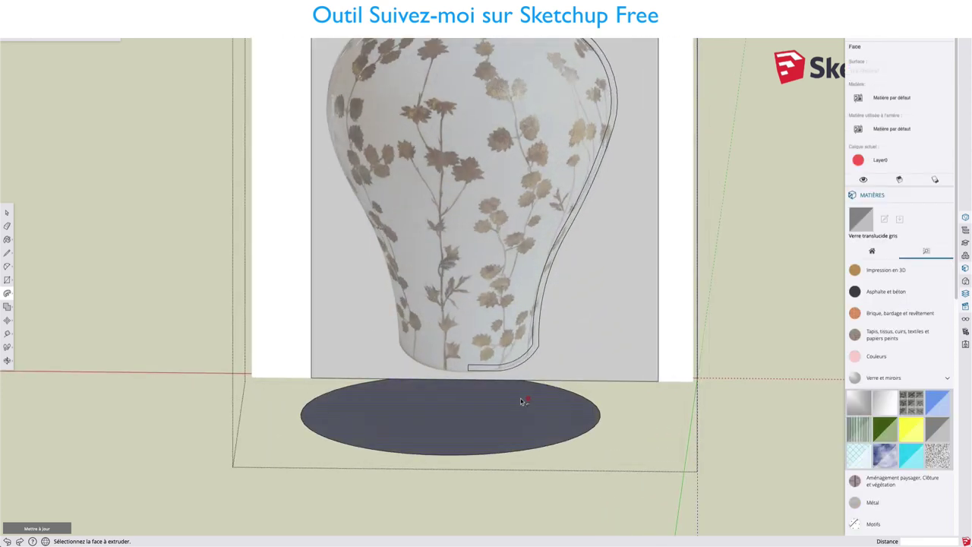
{"action": "key", "text": "space"}
{"action": "left_click", "coordinate": [498, 491]}
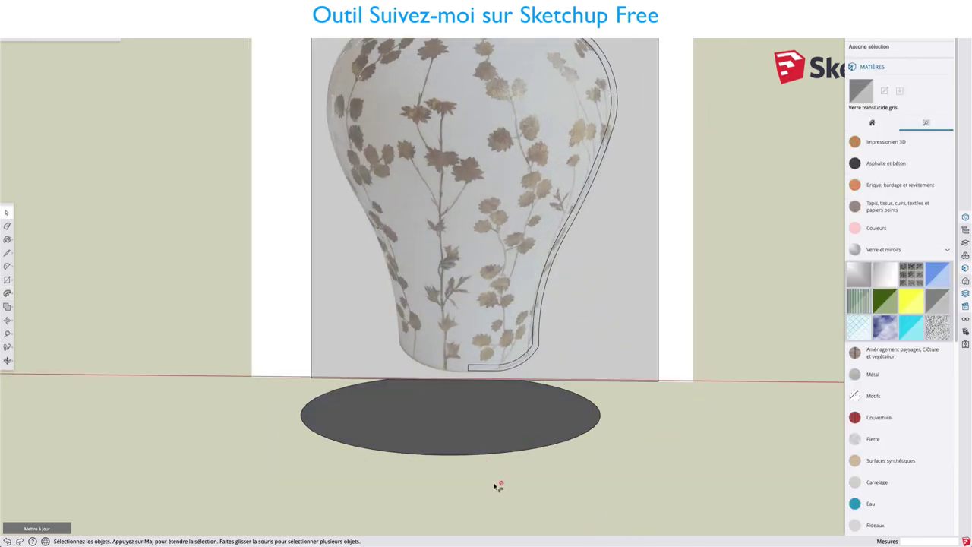
{"action": "left_click", "coordinate": [488, 442]}
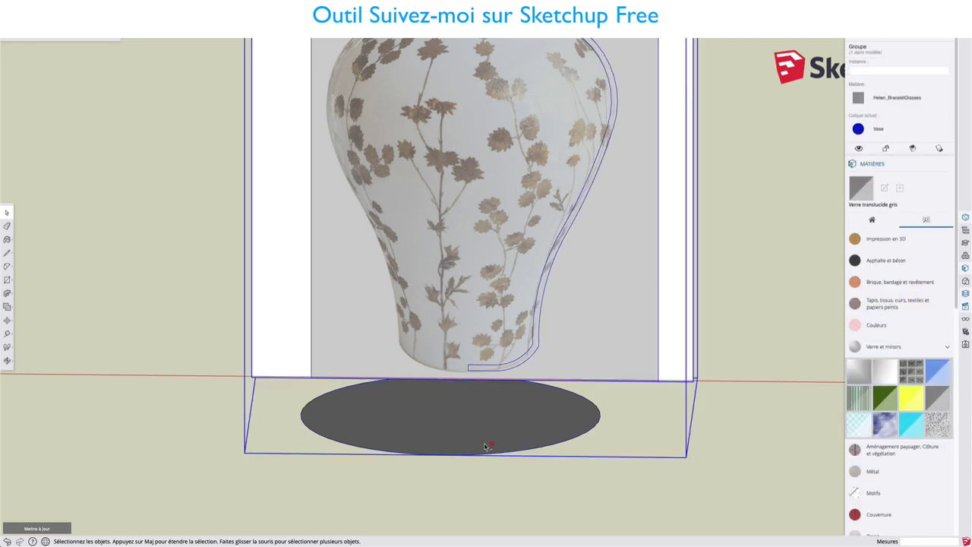
{"action": "double_click", "coordinate": [486, 443]}
{"action": "left_click", "coordinate": [491, 414]}
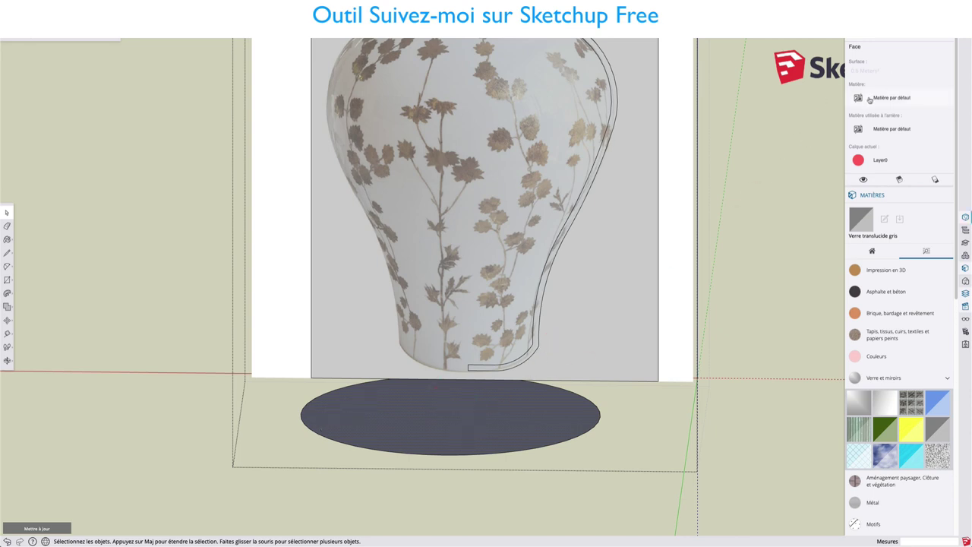
{"action": "left_click", "coordinate": [587, 399]}
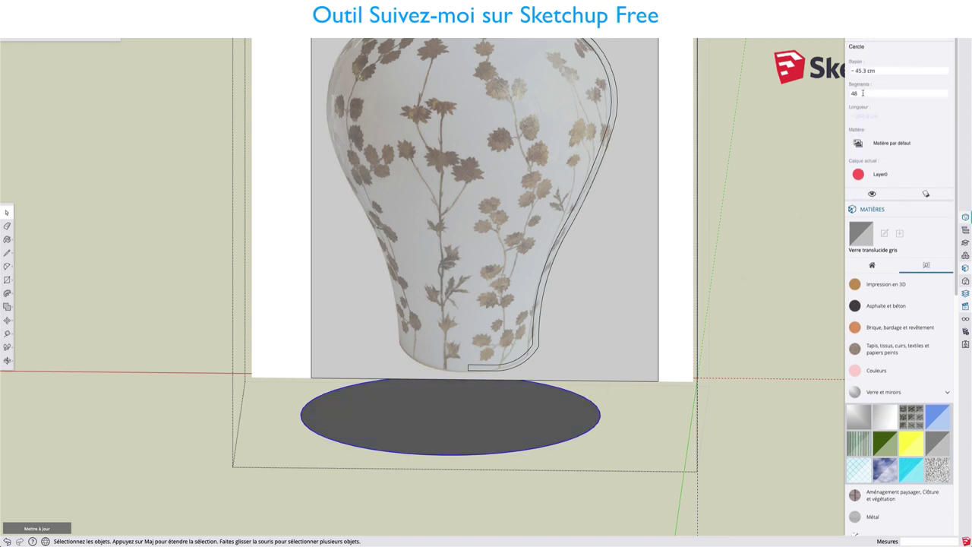
{"action": "left_click_drag", "start_coordinate": [863, 93], "coordinate": [846, 92]}
{"action": "type", "text": "12"}
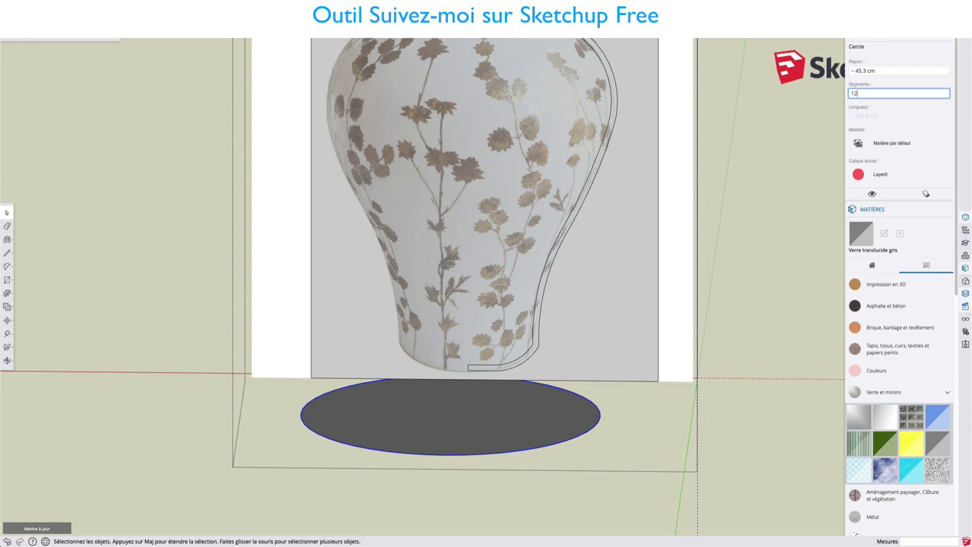
{"action": "key", "text": "Return"}
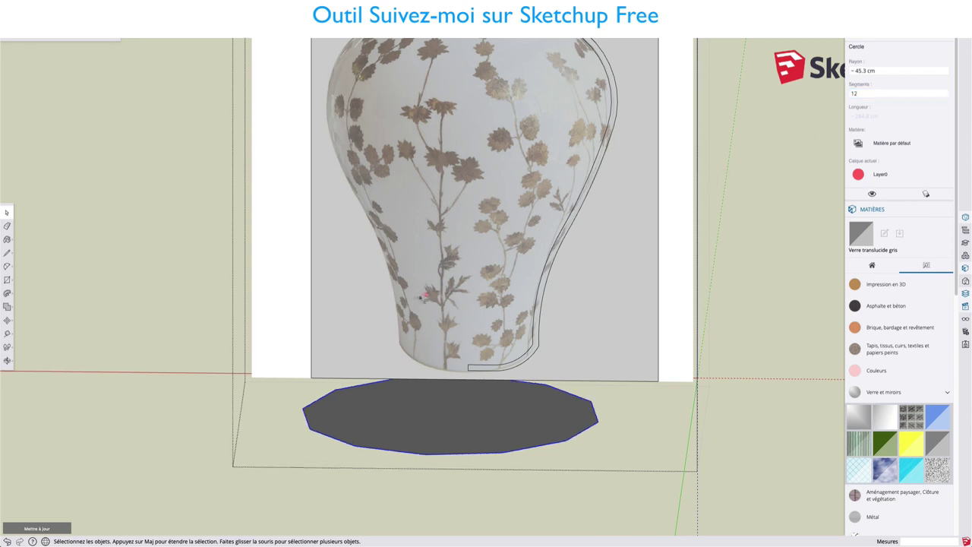
{"action": "left_click", "coordinate": [6, 293]}
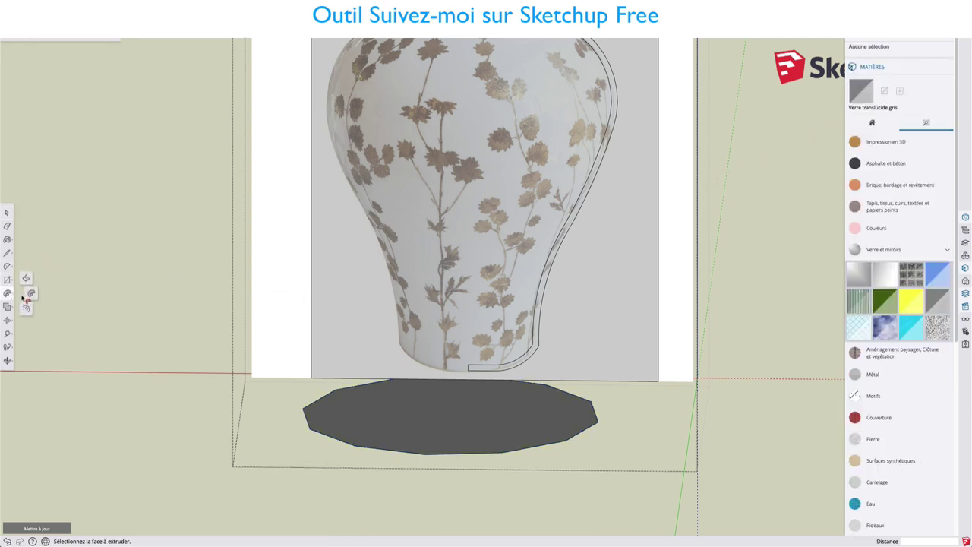
{"action": "left_click", "coordinate": [540, 302]}
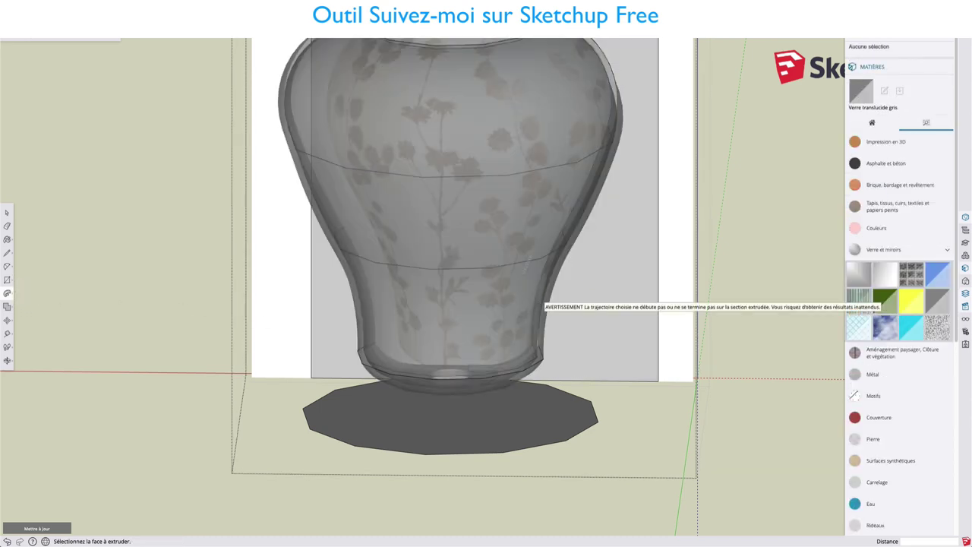
{"action": "mouse_move", "coordinate": [541, 302]}
{"action": "middle_mouse_down"}
{"action": "mouse_move", "coordinate": [691, 214]}
{"action": "mouse_move", "coordinate": [486, 276]}
{"action": "middle_mouse_up"}
{"action": "key", "text": "p"}
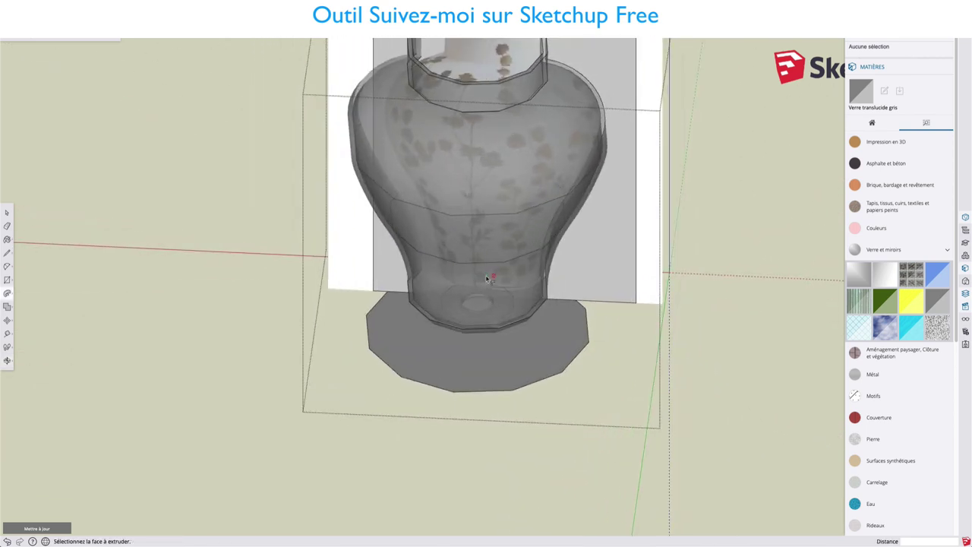
{"action": "key", "text": "ctrl+z"}
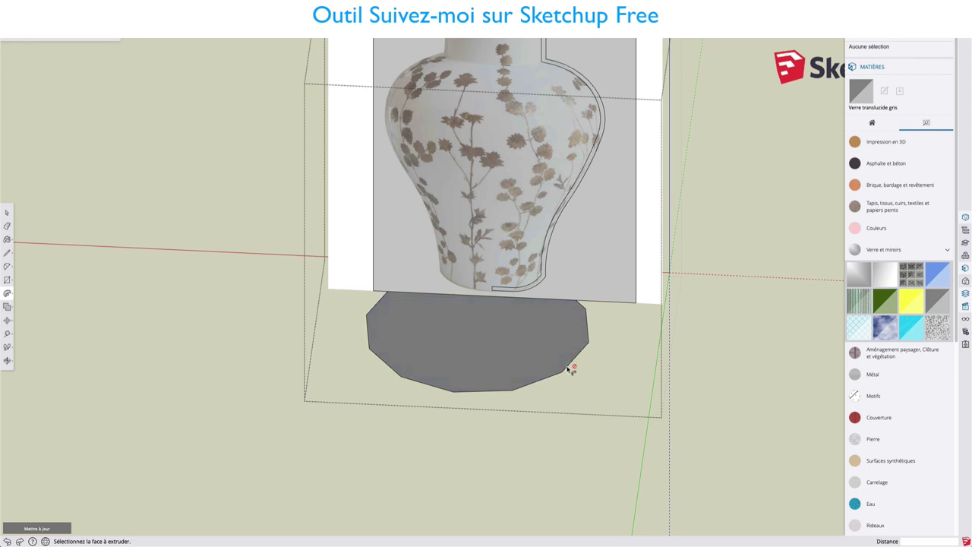
{"action": "key", "text": "space"}
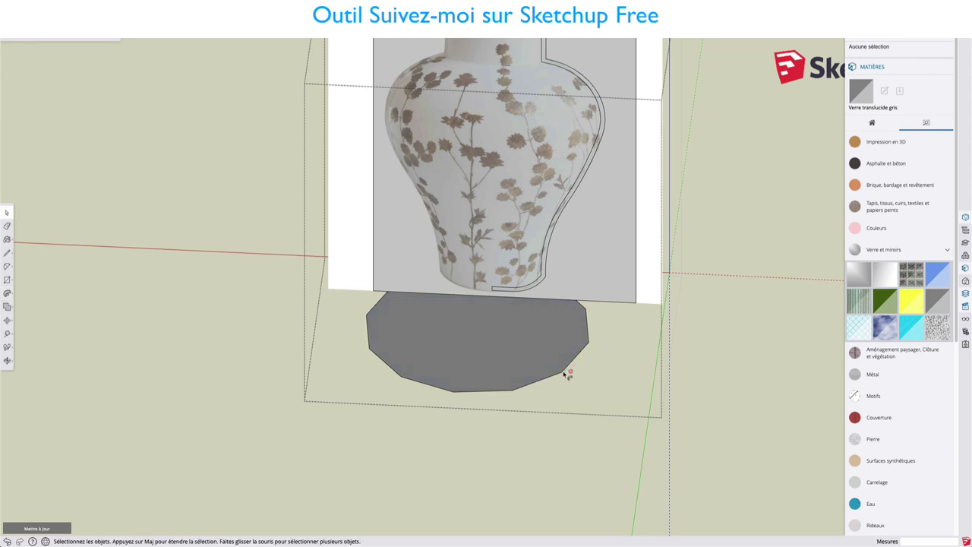
{"action": "left_click", "coordinate": [563, 371]}
Step: Set the base circle's segment count back to 48
{"action": "double_click", "coordinate": [861, 91]}
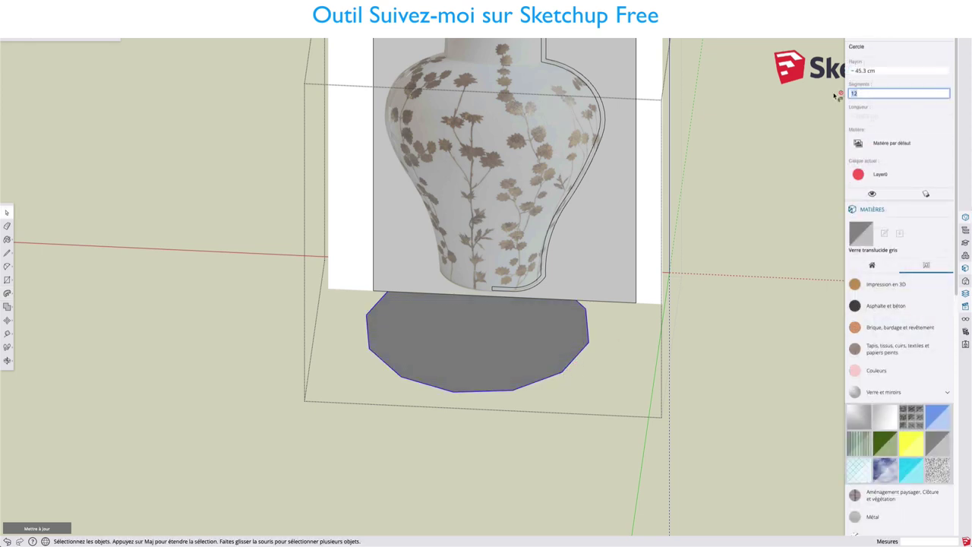
{"action": "type", "text": "48"}
{"action": "key", "text": "Return"}
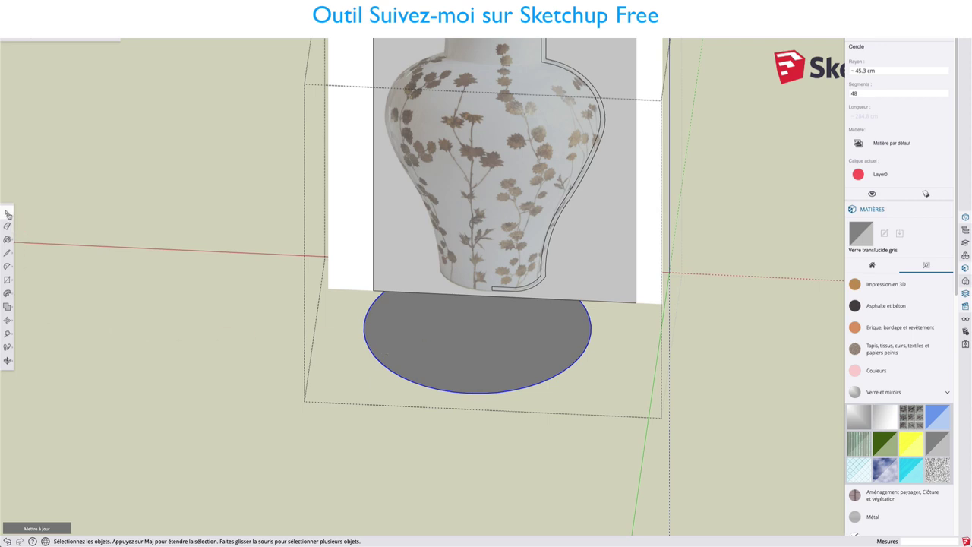
Step: Select the round base face and start a Follow Me sweep along the base circle
{"action": "left_click", "coordinate": [431, 335]}
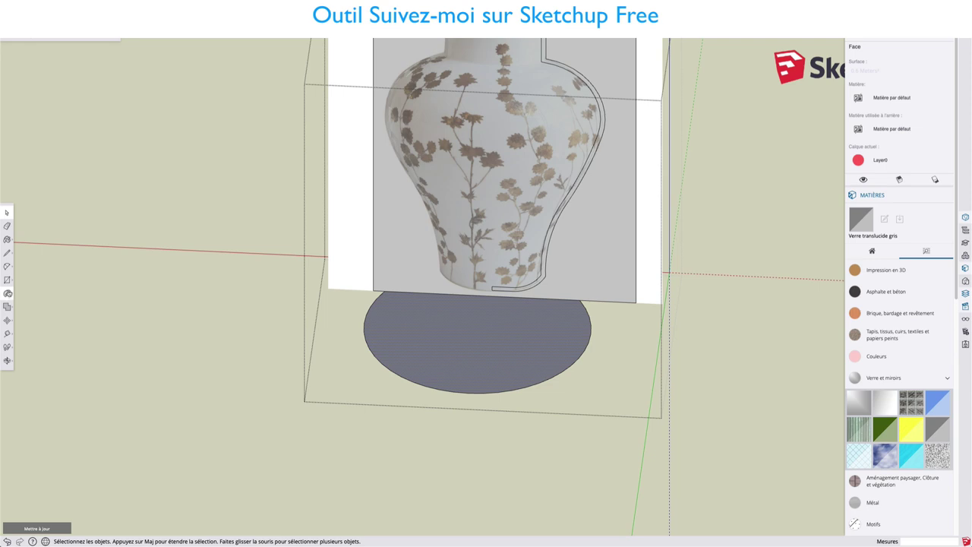
{"action": "left_click", "coordinate": [8, 293]}
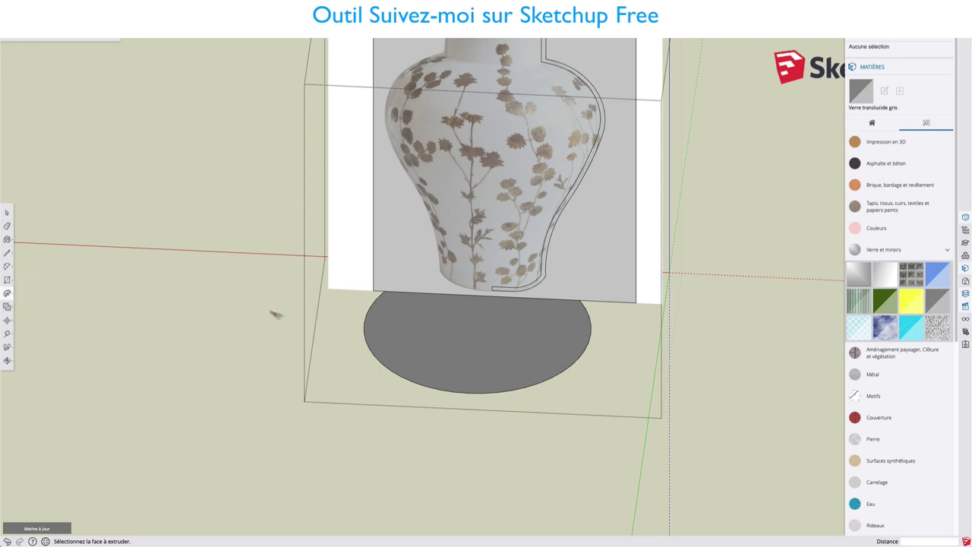
{"action": "left_click", "coordinate": [509, 300]}
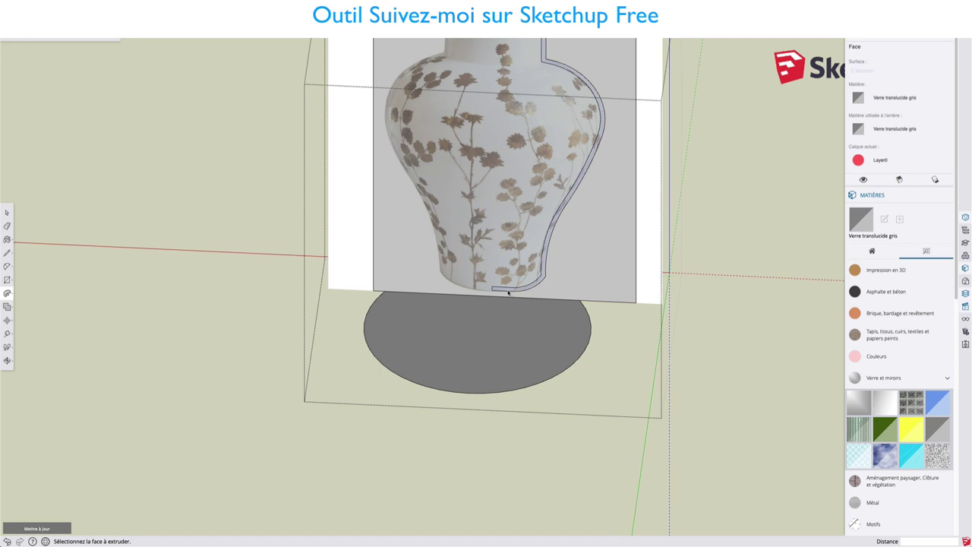
Step: Complete the sweep into a smooth round vase and delete the disc beneath it
{"action": "left_click", "coordinate": [508, 292]}
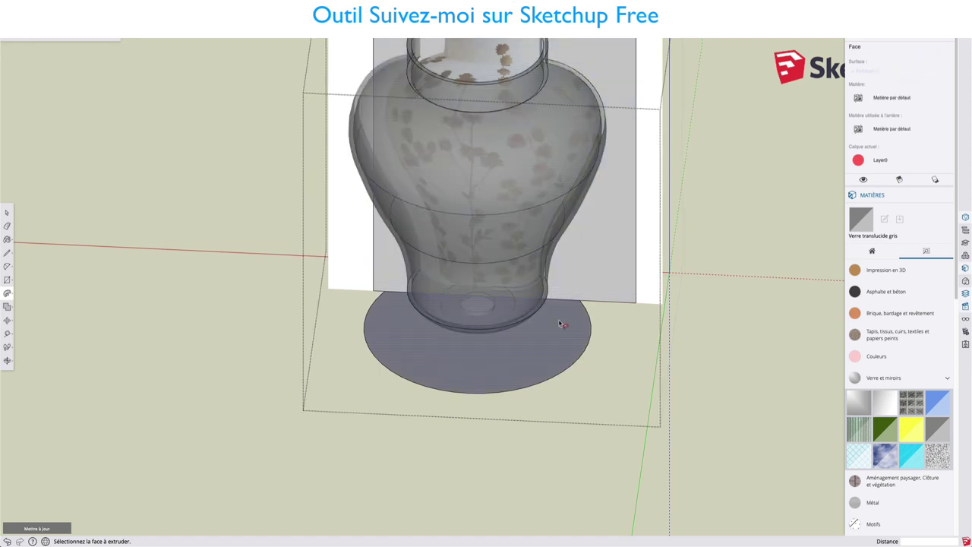
{"action": "middle_click_drag", "start_coordinate": [537, 381], "coordinate": [486, 383]}
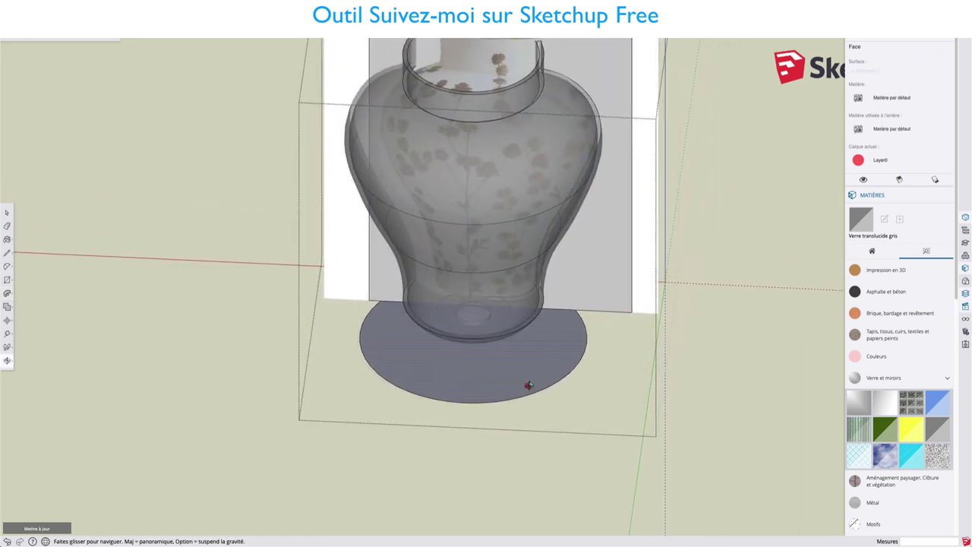
{"action": "key", "text": "space"}
{"action": "double_click", "coordinate": [486, 382]}
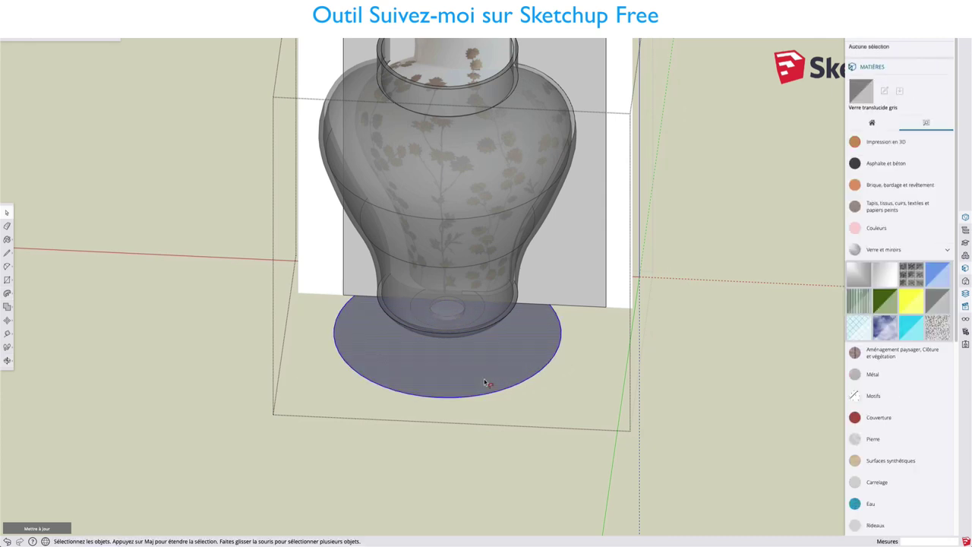
{"action": "key", "text": "Delete"}
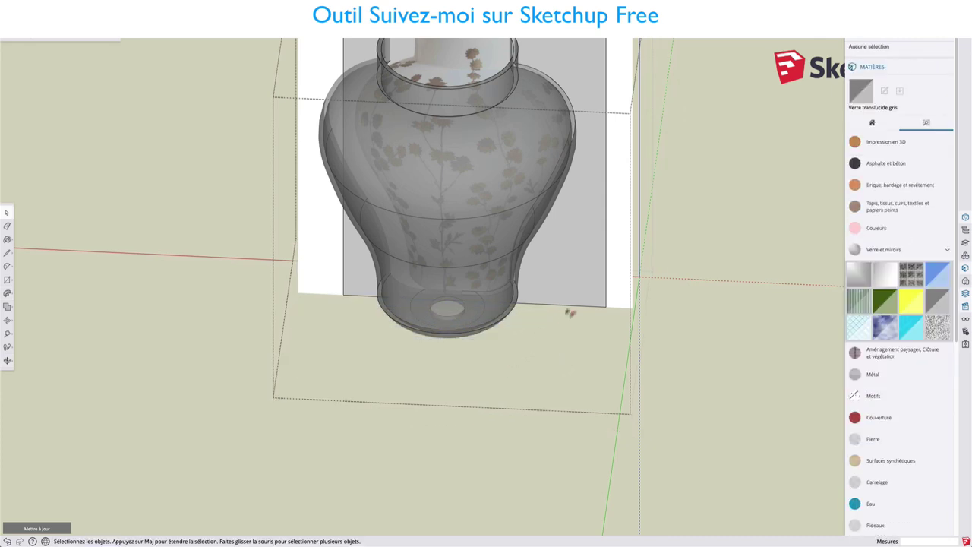
Step: Inspect the vase from low and high angles, then select the floral reference image plane
{"action": "middle_click_drag", "start_coordinate": [495, 364], "coordinate": [536, 71]}
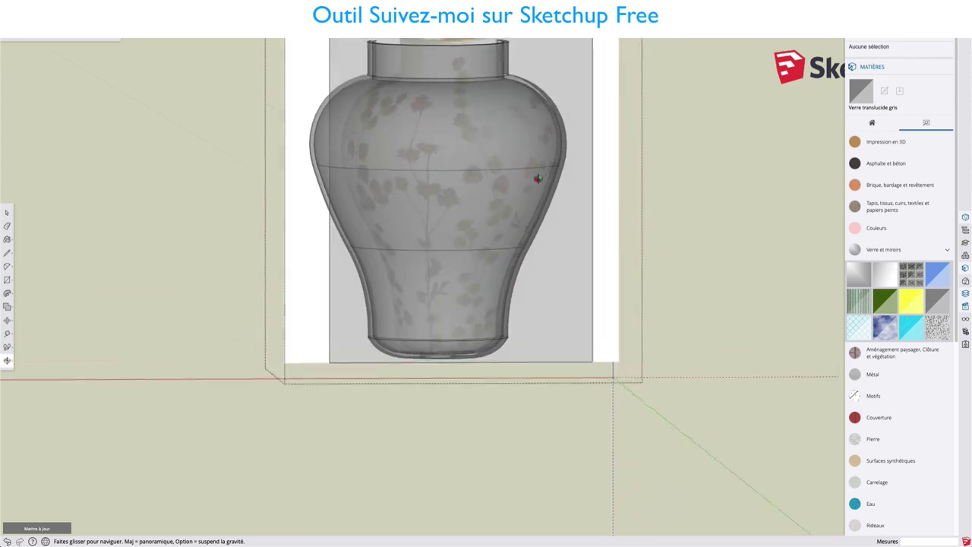
{"action": "scroll", "coordinate": [462, 414], "scroll_direction": "up", "scroll_amount": 3}
{"action": "scroll", "coordinate": [462, 413], "scroll_direction": "up", "scroll_amount": 1}
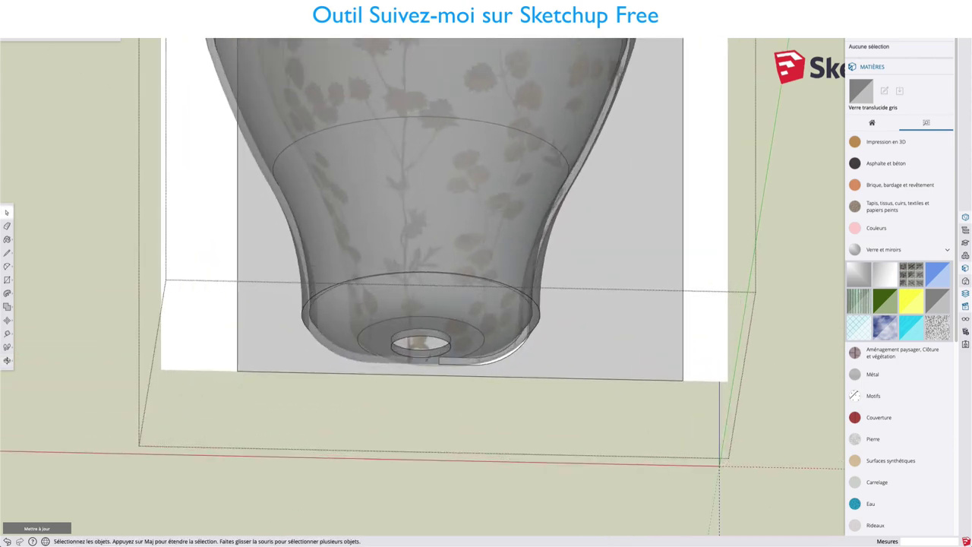
{"action": "scroll", "coordinate": [473, 372], "scroll_direction": "down", "scroll_amount": 3}
{"action": "mouse_move", "coordinate": [472, 372]}
{"action": "middle_mouse_down"}
{"action": "mouse_move", "coordinate": [156, 423]}
{"action": "mouse_move", "coordinate": [153, 503]}
{"action": "mouse_move", "coordinate": [487, 521]}
{"action": "mouse_move", "coordinate": [481, 351]}
{"action": "mouse_move", "coordinate": [448, 439]}
{"action": "middle_mouse_up"}
{"action": "scroll", "coordinate": [448, 439], "scroll_direction": "up", "scroll_amount": 2}
{"action": "scroll", "coordinate": [448, 425], "scroll_direction": "up", "scroll_amount": 2}
{"action": "scroll", "coordinate": [447, 400], "scroll_direction": "up", "scroll_amount": 2}
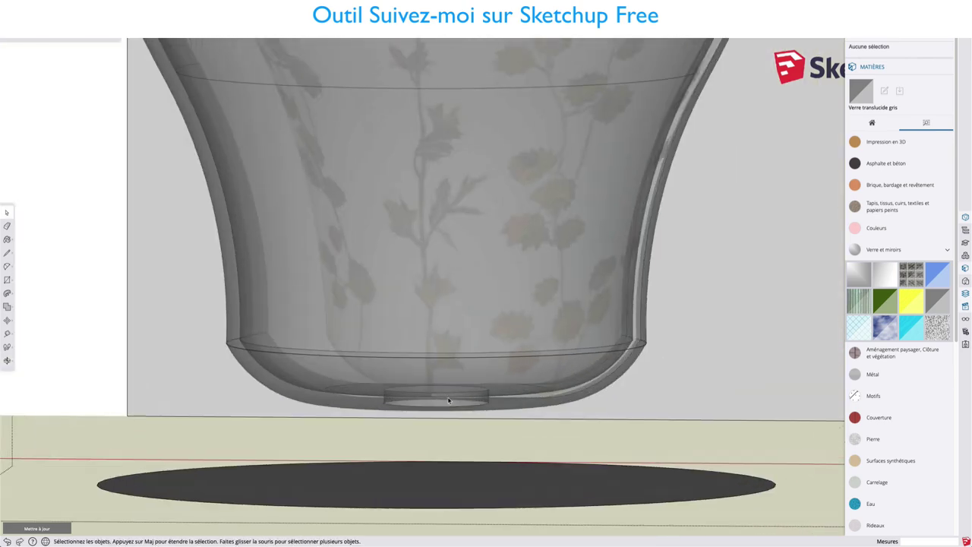
{"action": "mouse_move", "coordinate": [445, 377]}
{"action": "middle_mouse_down"}
{"action": "mouse_move", "coordinate": [417, 460]}
{"action": "mouse_move", "coordinate": [441, 393]}
{"action": "mouse_move", "coordinate": [356, 481]}
{"action": "middle_mouse_up"}
{"action": "scroll", "coordinate": [441, 393], "scroll_direction": "down", "scroll_amount": 2}
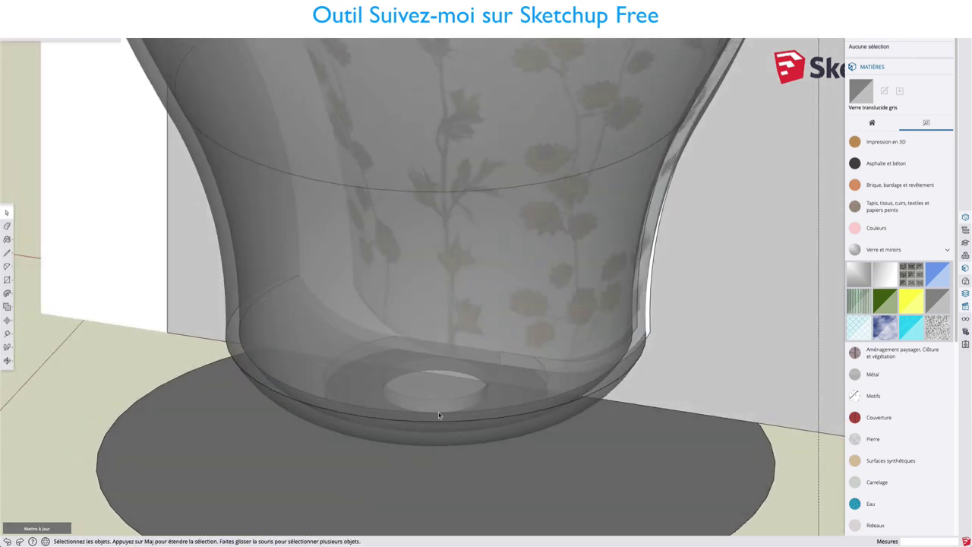
{"action": "scroll", "coordinate": [455, 403], "scroll_direction": "down", "scroll_amount": 2}
{"action": "double_click", "coordinate": [618, 389]}
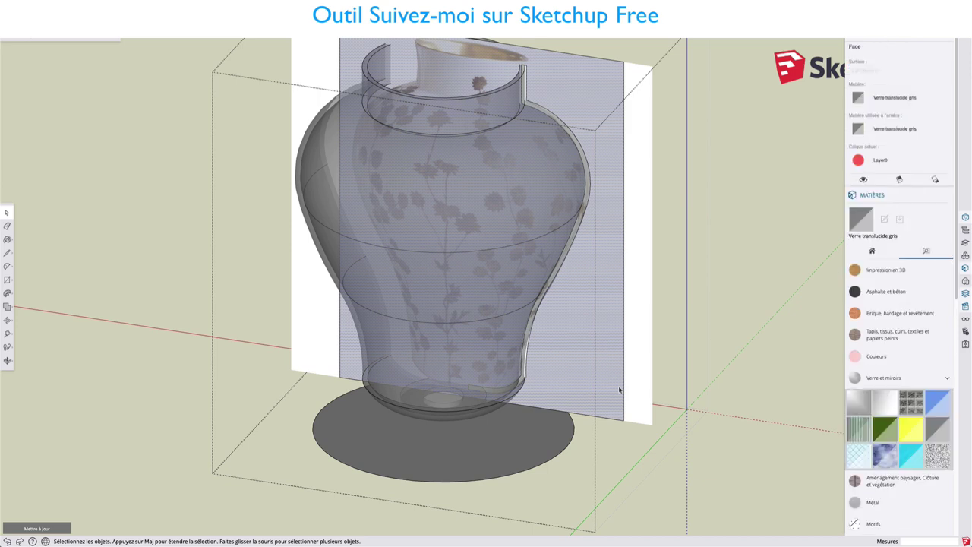
Step: Delete the floral reference image and its backdrop
{"action": "key", "text": "Delete"}
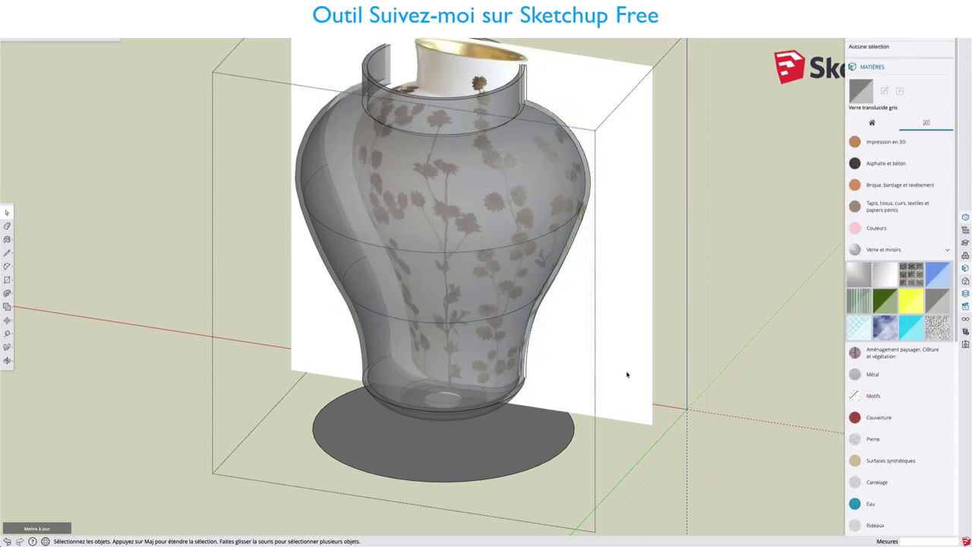
{"action": "mouse_move", "coordinate": [619, 390]}
{"action": "middle_mouse_down"}
{"action": "mouse_move", "coordinate": [591, 388]}
{"action": "mouse_move", "coordinate": [660, 360]}
{"action": "middle_mouse_up"}
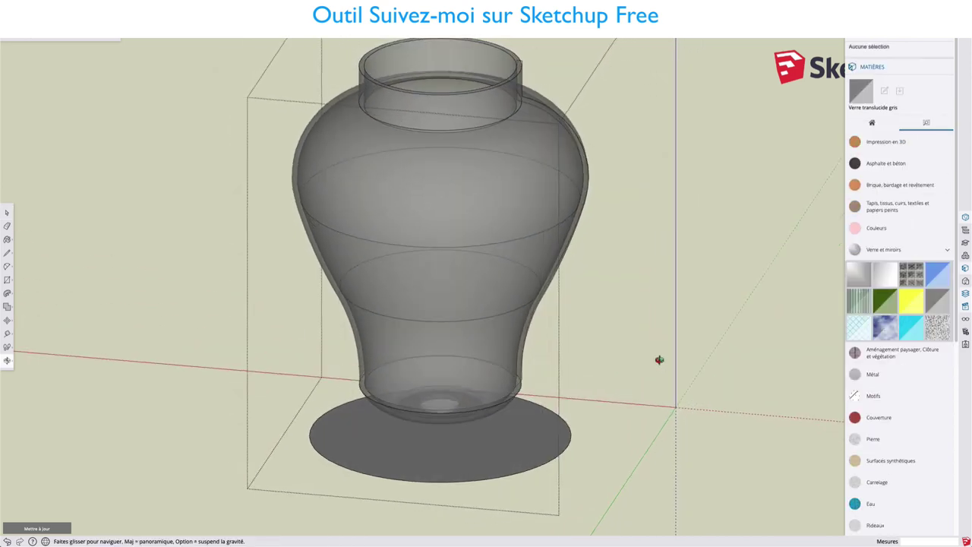
{"action": "scroll", "coordinate": [524, 256], "scroll_direction": "down", "scroll_amount": 1}
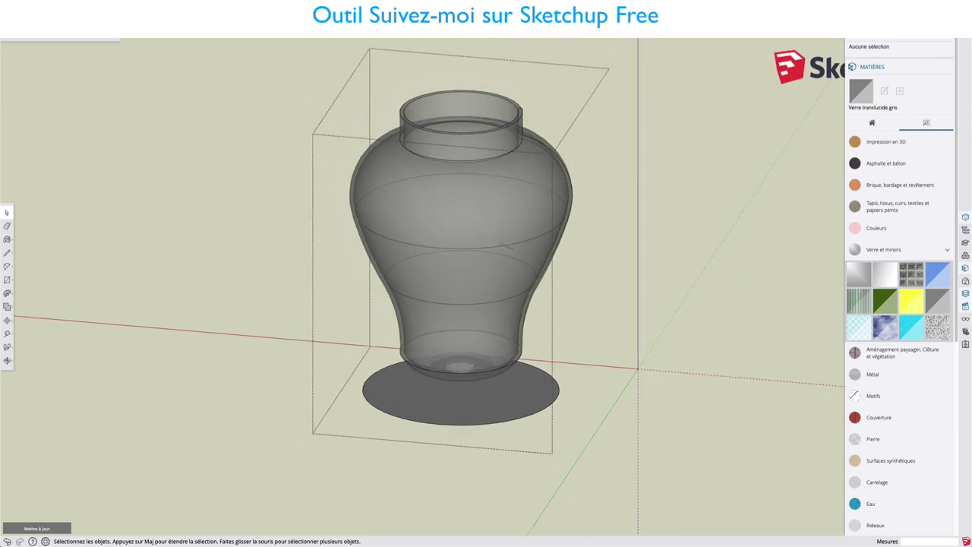
Step: Paint the vase group with the skin-tone material from the model's materials
{"action": "left_click", "coordinate": [451, 207]}
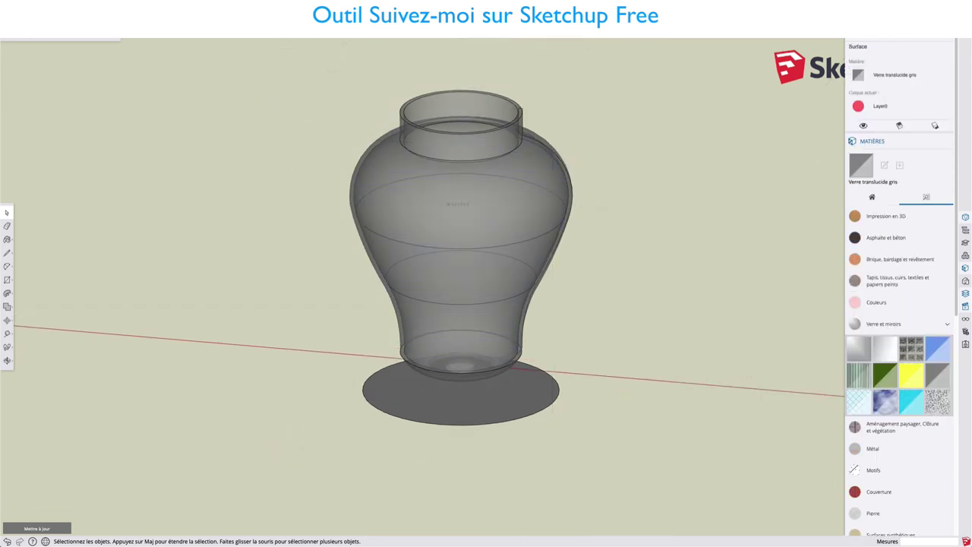
{"action": "left_click", "coordinate": [440, 203]}
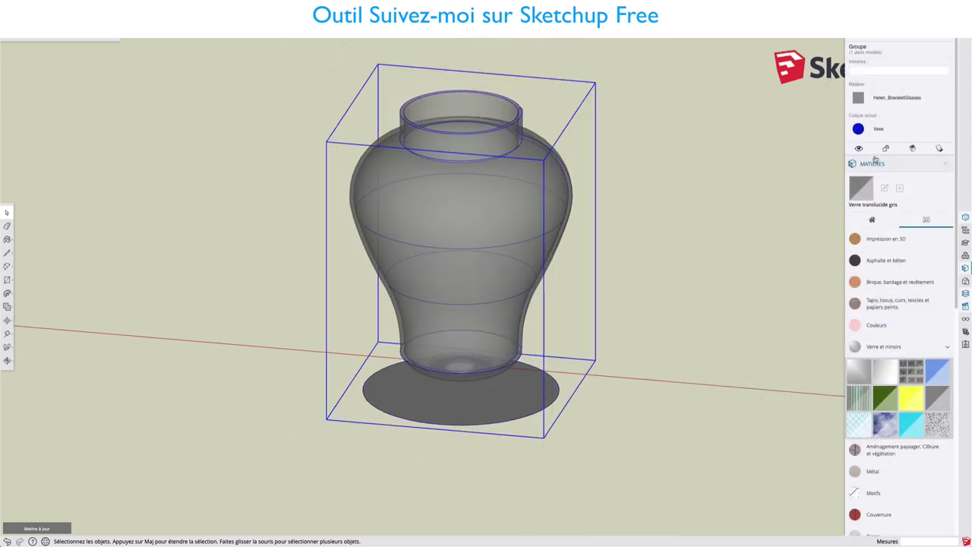
{"action": "left_click", "coordinate": [873, 222]}
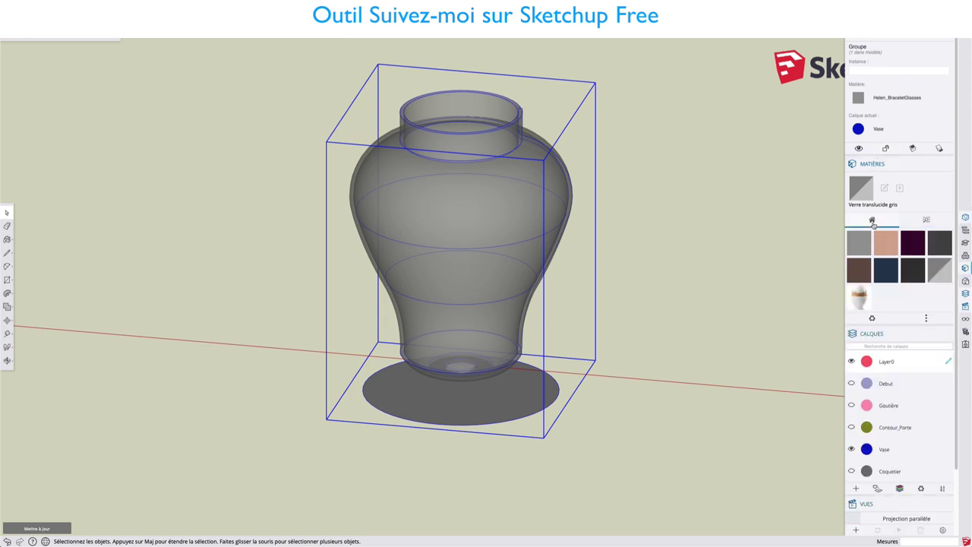
{"action": "left_click", "coordinate": [890, 244]}
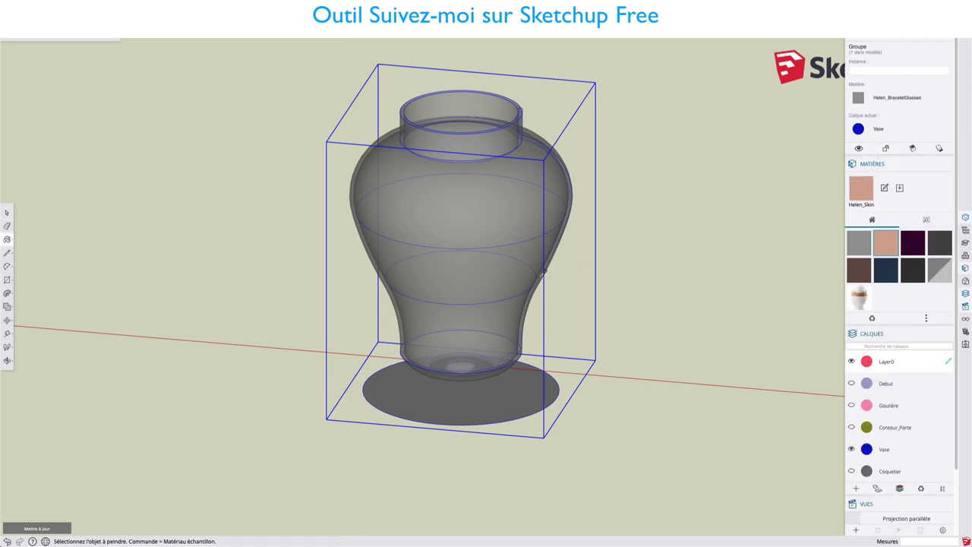
{"action": "left_click", "coordinate": [499, 254]}
Step: Inside the vase group, paint the vase body with the skin-tone material
{"action": "scroll", "coordinate": [501, 265], "scroll_direction": "down", "scroll_amount": 1}
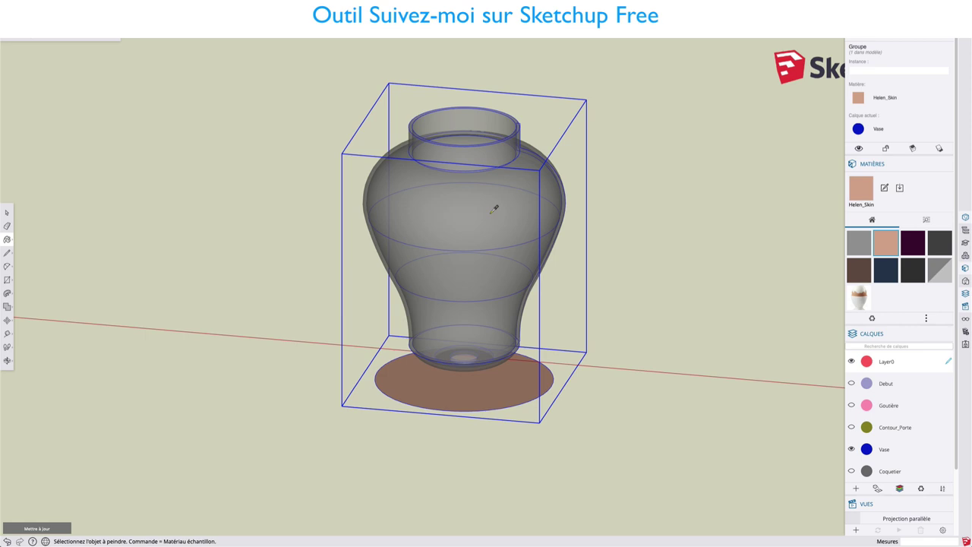
{"action": "key", "text": "space"}
{"action": "double_click", "coordinate": [490, 228]}
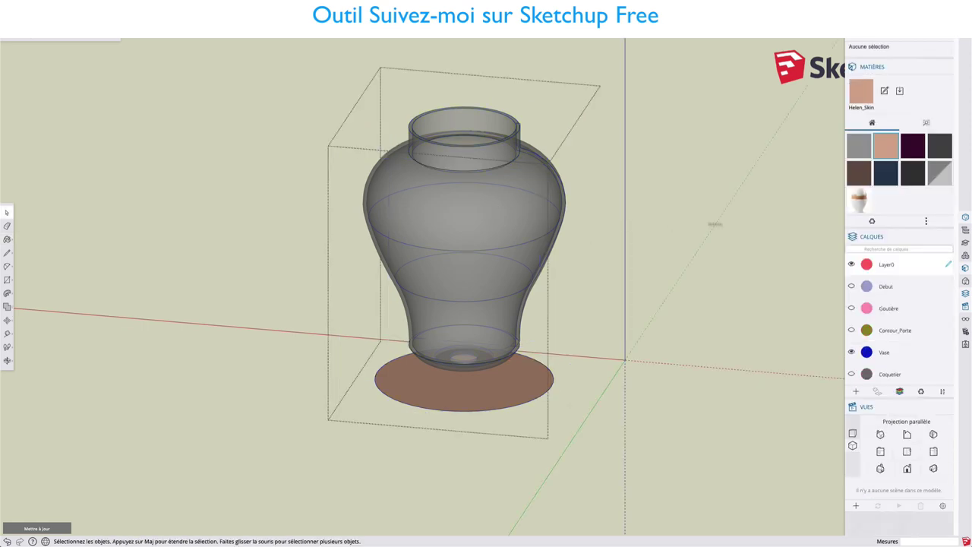
{"action": "left_click", "coordinate": [886, 147]}
{"action": "left_click", "coordinate": [500, 235]}
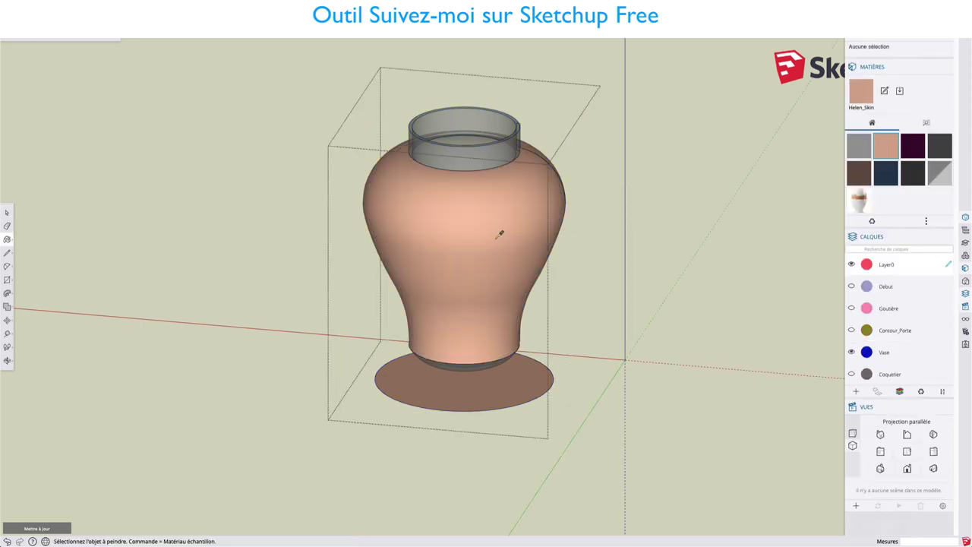
Step: Select the entire vase mesh and paint the neck and base rim skin-tone
{"action": "key", "text": "space"}
{"action": "middle_click_drag", "start_coordinate": [472, 289], "coordinate": [473, 294]}
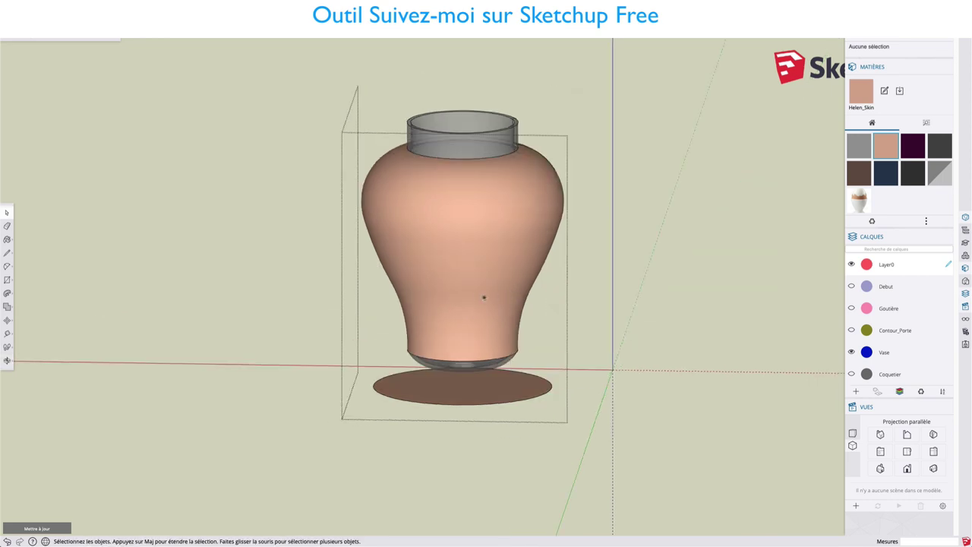
{"action": "triple_click", "coordinate": [473, 295]}
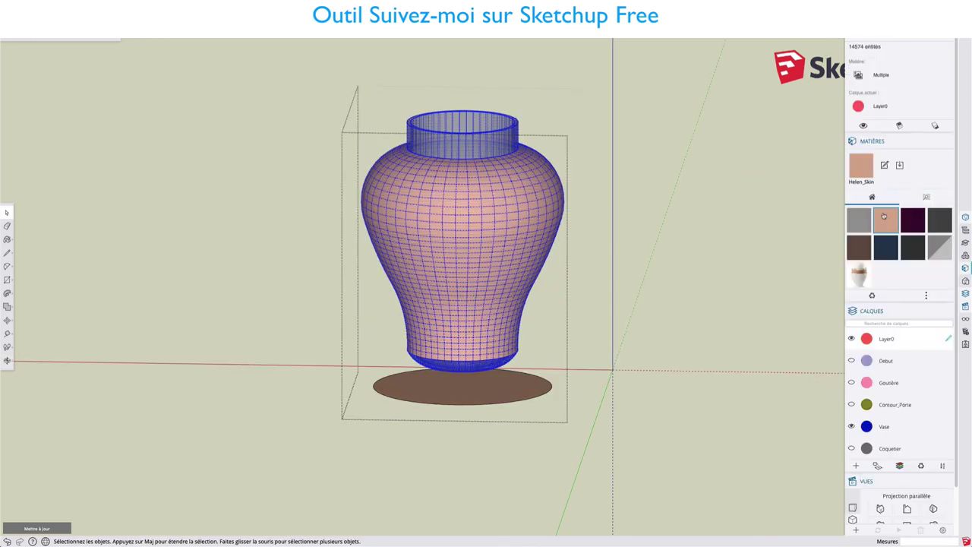
{"action": "left_click", "coordinate": [883, 217]}
{"action": "left_click", "coordinate": [460, 216]}
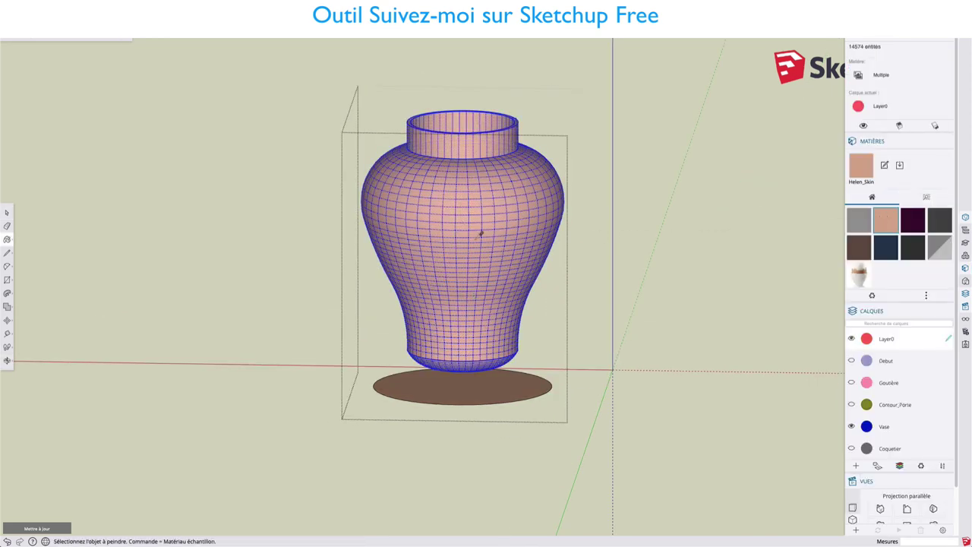
{"action": "key", "text": "space"}
{"action": "left_click", "coordinate": [631, 229]}
{"action": "mouse_move", "coordinate": [499, 318]}
{"action": "middle_mouse_down"}
{"action": "mouse_move", "coordinate": [514, 384]}
{"action": "mouse_move", "coordinate": [527, 235]}
{"action": "mouse_move", "coordinate": [379, 249]}
{"action": "mouse_move", "coordinate": [502, 190]}
{"action": "mouse_move", "coordinate": [521, 169]}
{"action": "middle_mouse_up"}
Step: Open the vase for editing and delete the base disc underneath it
{"action": "scroll", "coordinate": [521, 169], "scroll_direction": "up", "scroll_amount": 3}
{"action": "scroll", "coordinate": [508, 177], "scroll_direction": "up", "scroll_amount": 3}
{"action": "scroll", "coordinate": [499, 201], "scroll_direction": "down", "scroll_amount": 1}
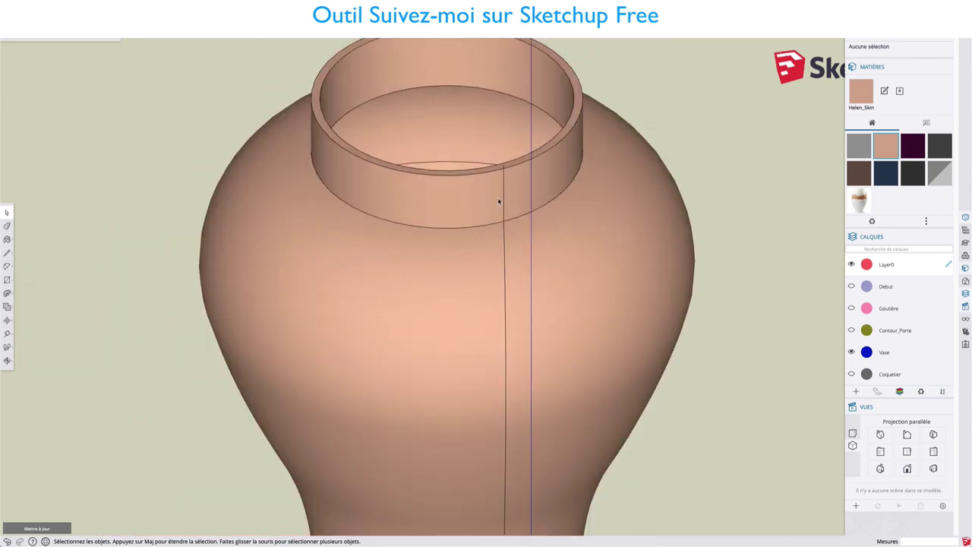
{"action": "scroll", "coordinate": [499, 201], "scroll_direction": "down", "scroll_amount": 5}
{"action": "mouse_move", "coordinate": [458, 263]}
{"action": "middle_mouse_down"}
{"action": "mouse_move", "coordinate": [686, 160]}
{"action": "mouse_move", "coordinate": [504, 415]}
{"action": "mouse_move", "coordinate": [533, 319]}
{"action": "mouse_move", "coordinate": [479, 367]}
{"action": "middle_mouse_up"}
{"action": "scroll", "coordinate": [508, 425], "scroll_direction": "up", "scroll_amount": 3}
{"action": "scroll", "coordinate": [513, 420], "scroll_direction": "up", "scroll_amount": 2}
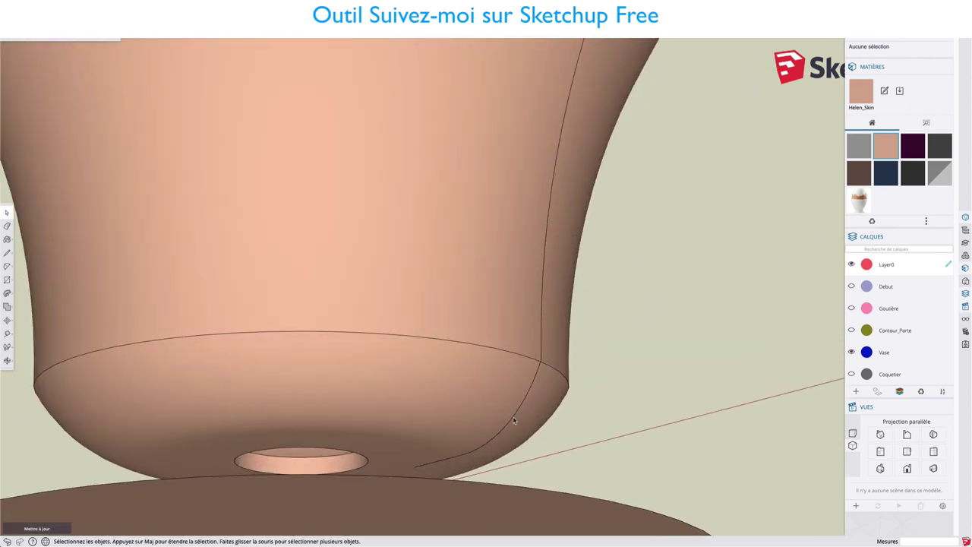
{"action": "left_click", "coordinate": [513, 420]}
{"action": "double_click", "coordinate": [513, 420]}
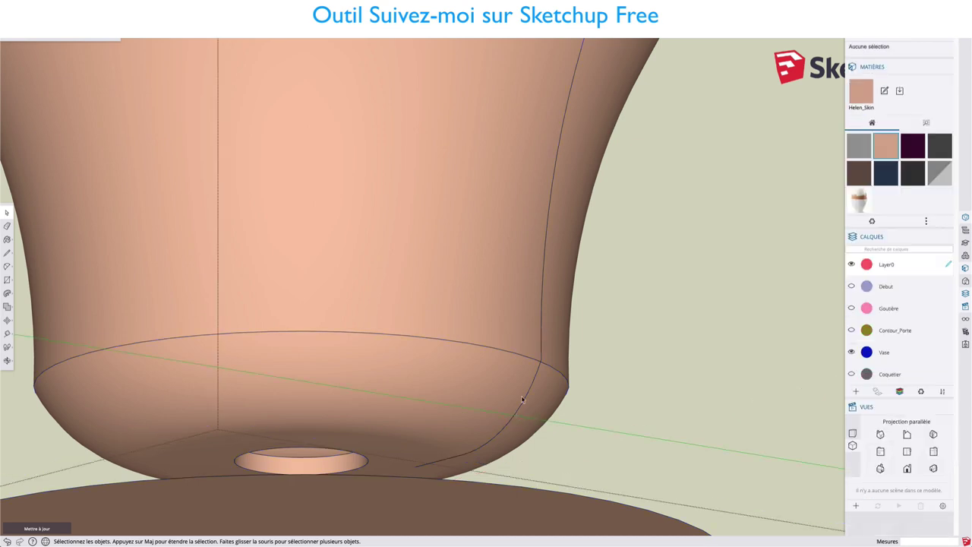
{"action": "middle_click_drag", "start_coordinate": [378, 441], "coordinate": [236, 435]}
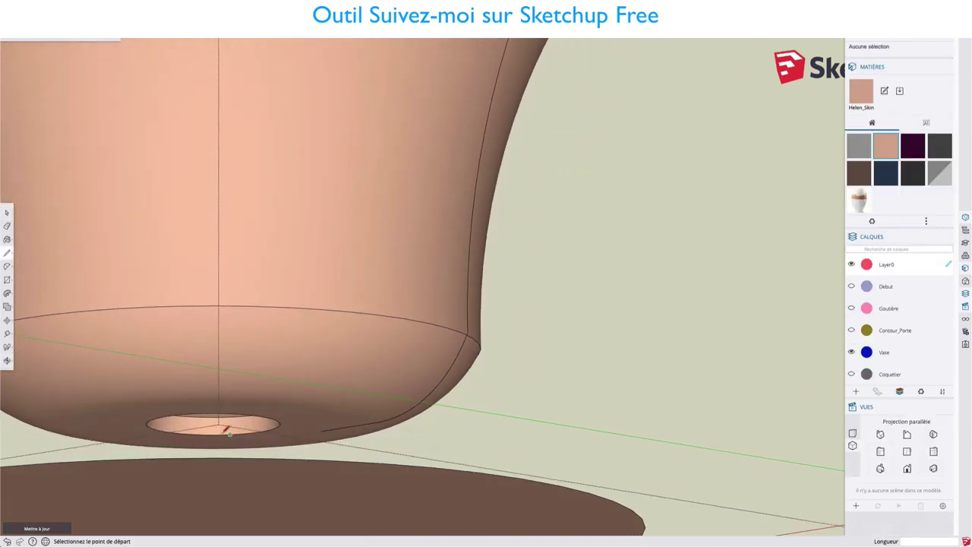
{"action": "mouse_move", "coordinate": [268, 398]}
{"action": "middle_mouse_down"}
{"action": "mouse_move", "coordinate": [303, 400]}
{"action": "mouse_move", "coordinate": [294, 422]}
{"action": "middle_mouse_up"}
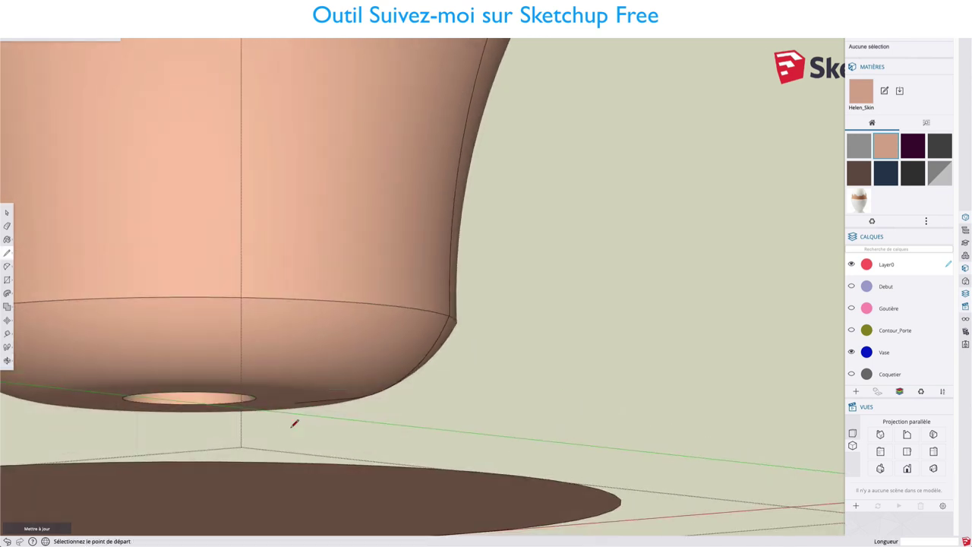
{"action": "left_click", "coordinate": [272, 482]}
{"action": "mouse_move", "coordinate": [272, 484]}
{"action": "middle_mouse_down"}
{"action": "mouse_move", "coordinate": [250, 477]}
{"action": "mouse_move", "coordinate": [316, 362]}
{"action": "mouse_move", "coordinate": [352, 248]}
{"action": "mouse_move", "coordinate": [234, 337]}
{"action": "mouse_move", "coordinate": [195, 350]}
{"action": "mouse_move", "coordinate": [230, 211]}
{"action": "mouse_move", "coordinate": [156, 225]}
{"action": "mouse_move", "coordinate": [179, 294]}
{"action": "middle_mouse_up"}
{"action": "key", "text": "space"}
Step: Cap the hole in the vase bottom with a line across it, then erase that line
{"action": "key", "text": "l"}
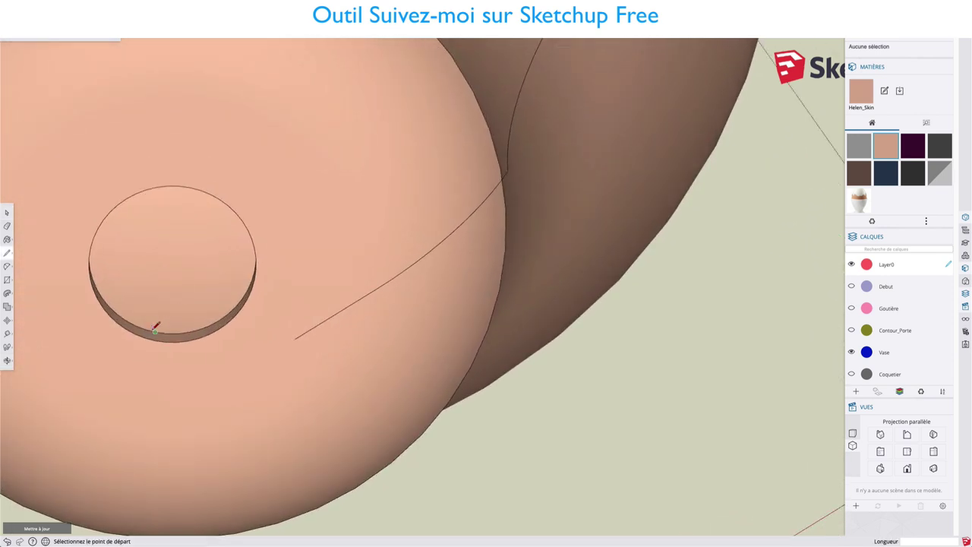
{"action": "middle_click_drag", "start_coordinate": [156, 325], "coordinate": [178, 246]}
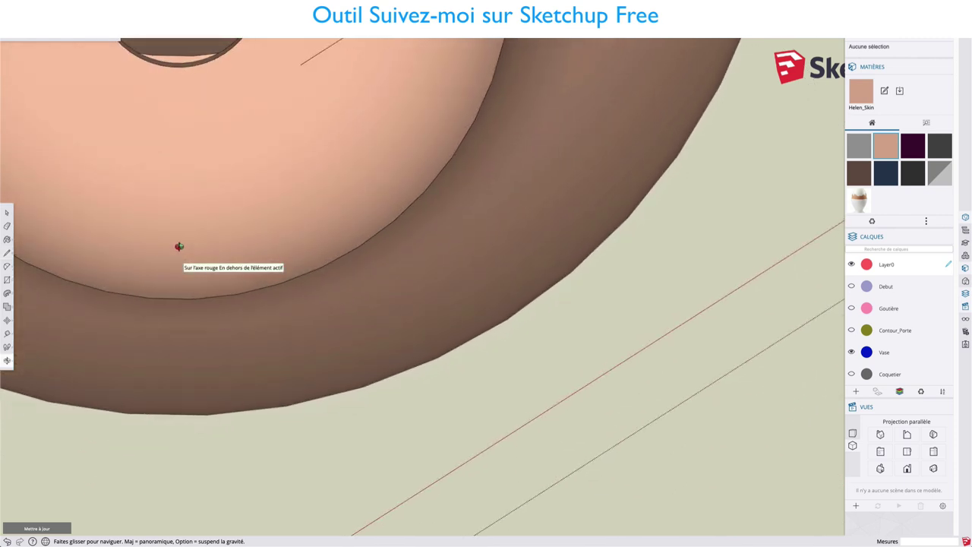
{"action": "mouse_move", "coordinate": [243, 189]}
{"action": "middle_mouse_down"}
{"action": "mouse_move", "coordinate": [297, 499]}
{"action": "mouse_move", "coordinate": [287, 243]}
{"action": "mouse_move", "coordinate": [244, 221]}
{"action": "middle_mouse_up"}
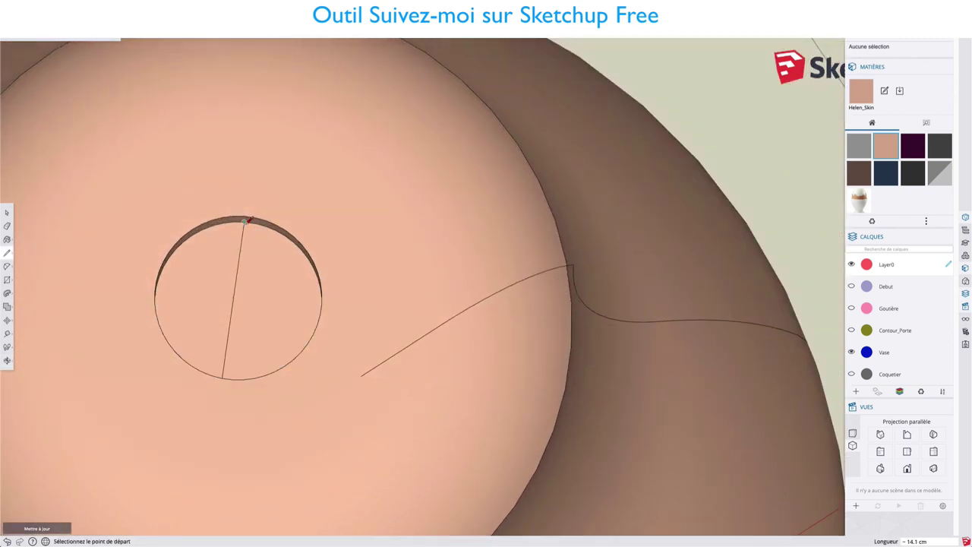
{"action": "left_click", "coordinate": [254, 218]}
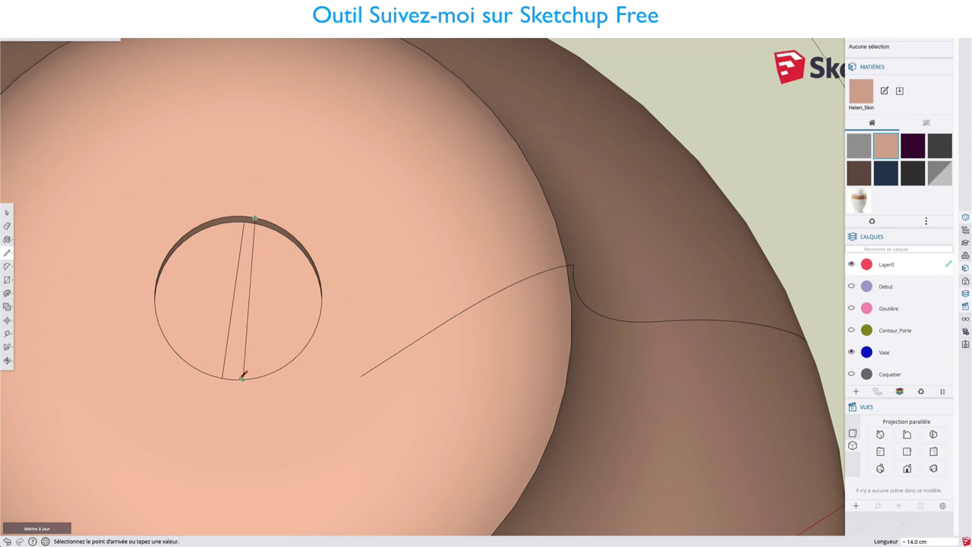
{"action": "left_click", "coordinate": [242, 376]}
{"action": "scroll", "coordinate": [247, 357], "scroll_direction": "down", "scroll_amount": 2}
{"action": "key", "text": "e"}
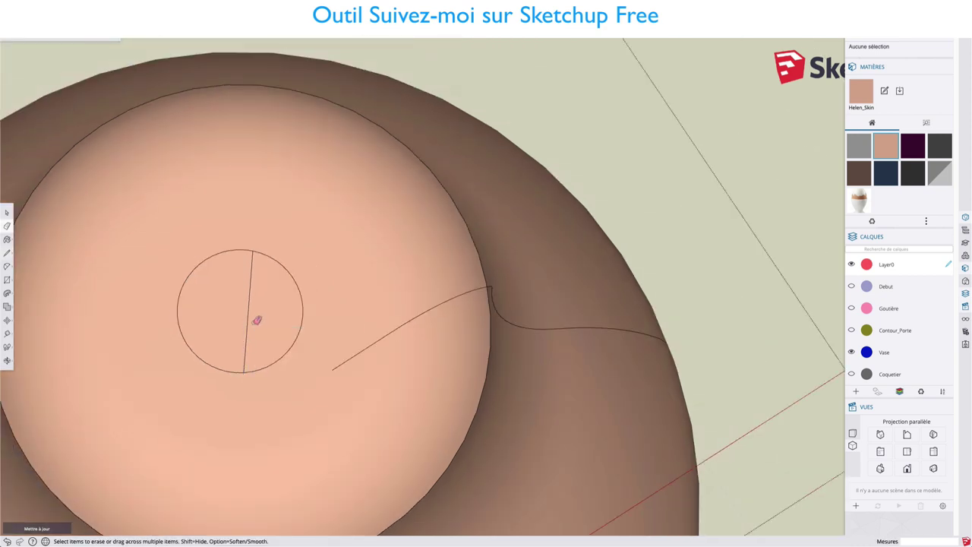
{"action": "left_click", "coordinate": [248, 314]}
Step: Look over the sealed bottom and open top of the vase, then clear the selection
{"action": "middle_click_drag", "start_coordinate": [293, 213], "coordinate": [305, 448]}
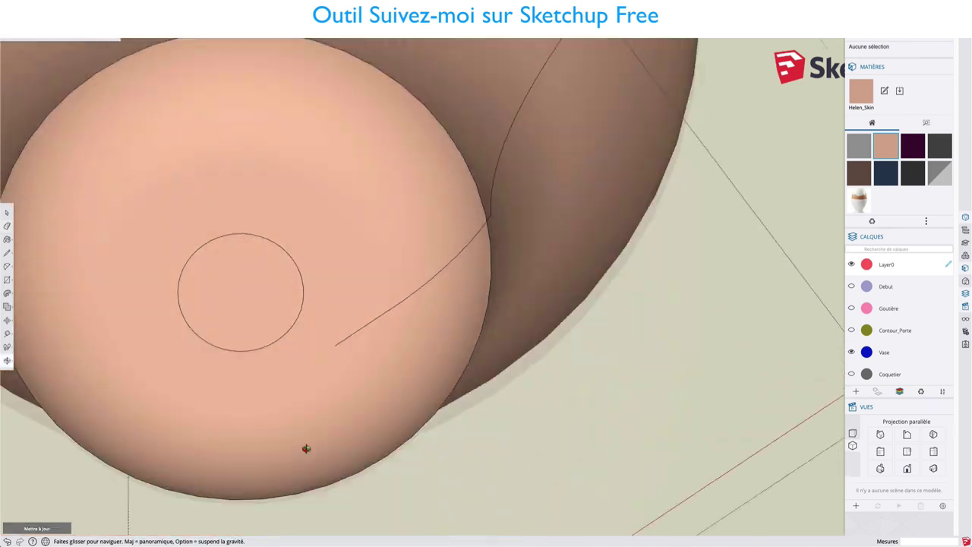
{"action": "scroll", "coordinate": [350, 388], "scroll_direction": "down", "scroll_amount": 3}
{"action": "middle_click_drag", "start_coordinate": [397, 332], "coordinate": [430, 217]}
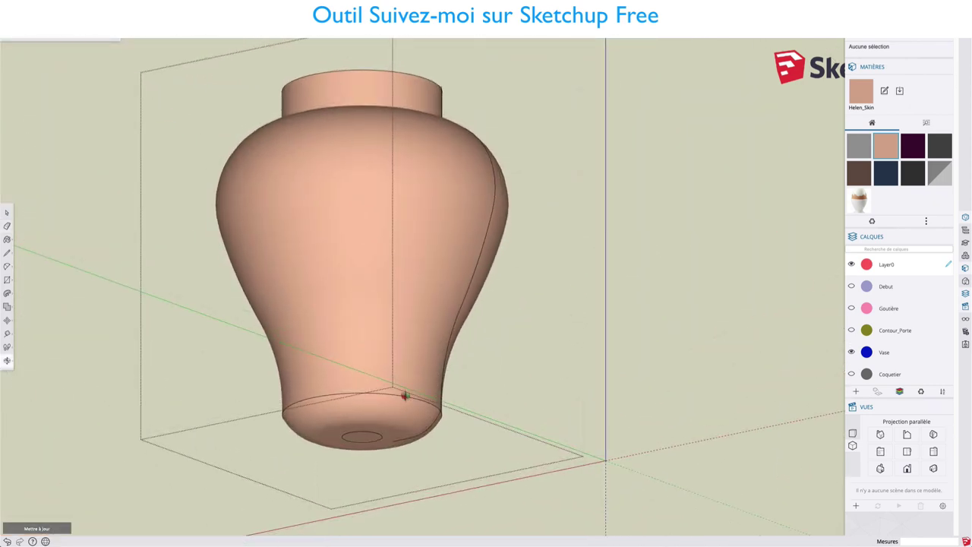
{"action": "mouse_move", "coordinate": [405, 395]}
{"action": "middle_mouse_down"}
{"action": "mouse_move", "coordinate": [442, 334]}
{"action": "mouse_move", "coordinate": [448, 234]}
{"action": "mouse_move", "coordinate": [334, 243]}
{"action": "mouse_move", "coordinate": [449, 230]}
{"action": "middle_mouse_up"}
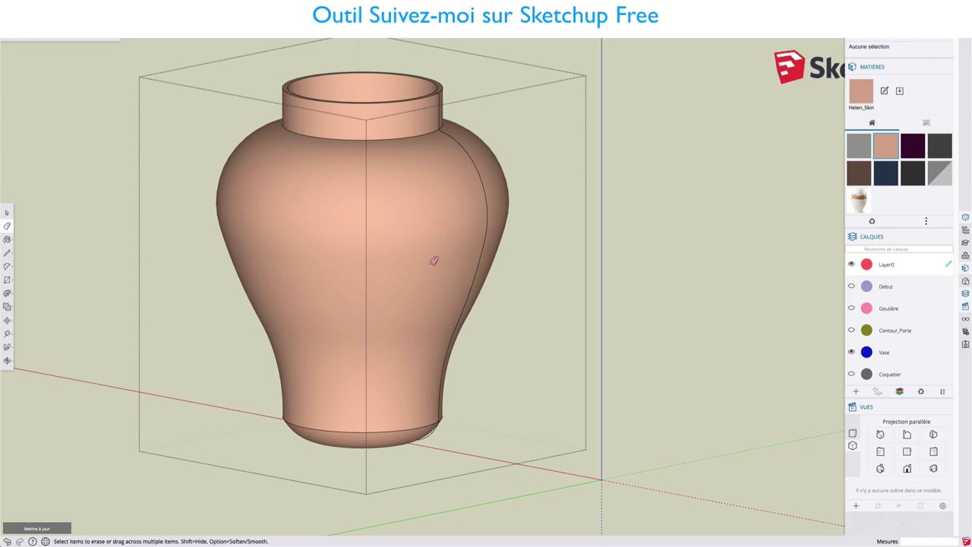
{"action": "scroll", "coordinate": [433, 261], "scroll_direction": "down", "scroll_amount": 2}
{"action": "middle_click_drag", "start_coordinate": [408, 288], "coordinate": [444, 298]}
{"action": "key", "text": "space"}
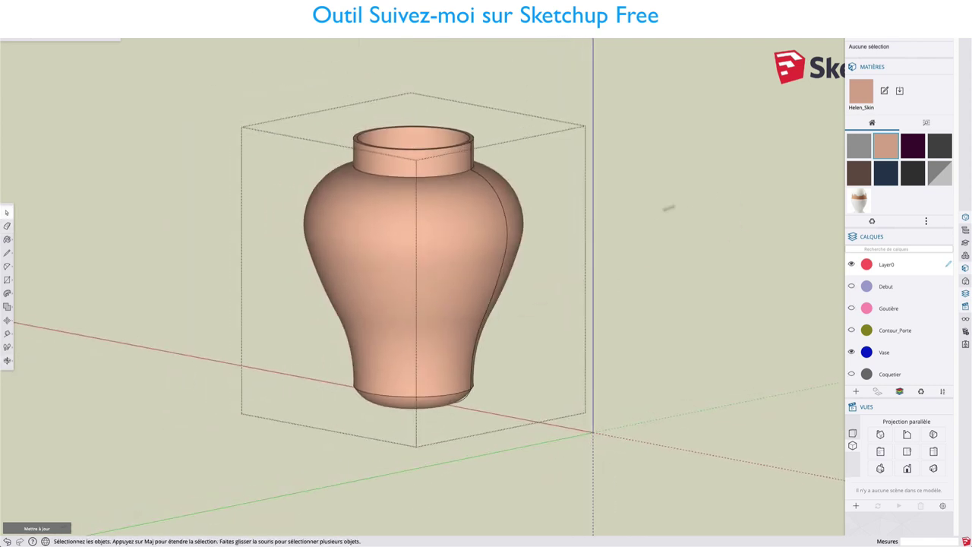
{"action": "left_click", "coordinate": [636, 224]}
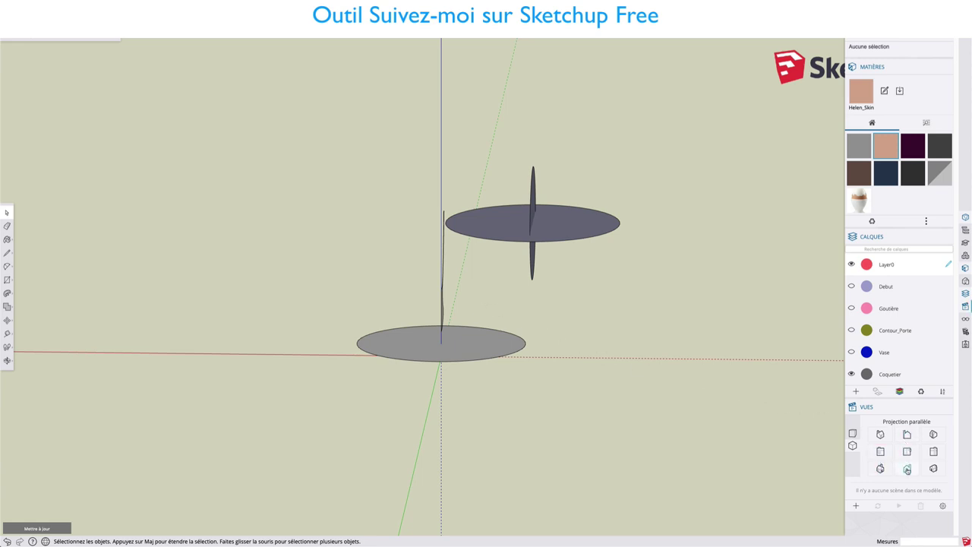
Step: Switch through front, back and side views, then orbit to a tilted perspective of the discs
{"action": "left_click", "coordinate": [907, 438]}
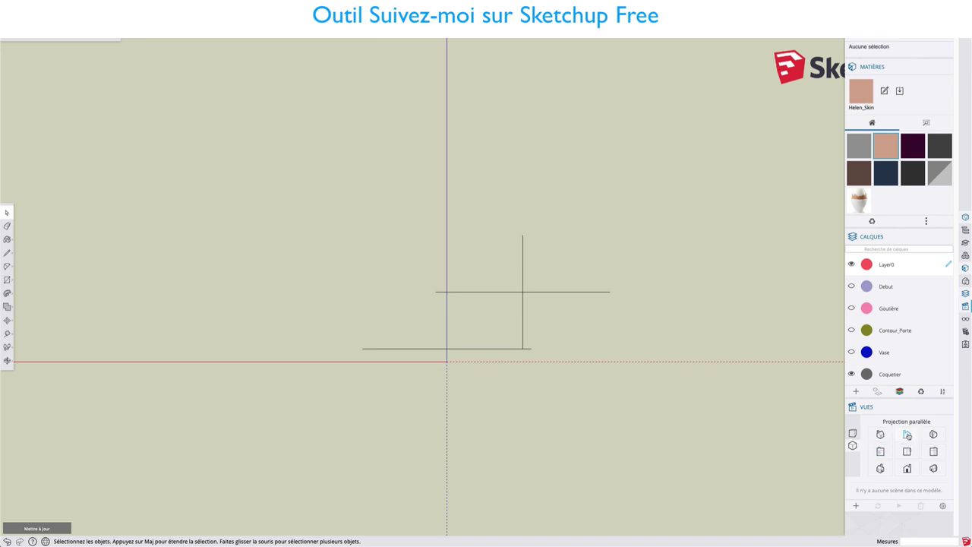
{"action": "left_click", "coordinate": [906, 468]}
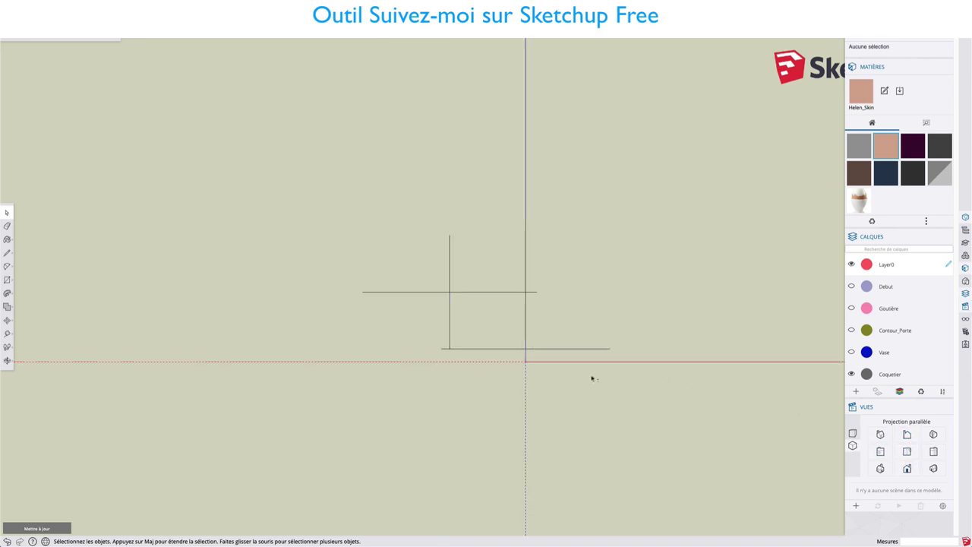
{"action": "mouse_move", "coordinate": [592, 378]}
{"action": "middle_mouse_down"}
{"action": "mouse_move", "coordinate": [622, 423]}
{"action": "mouse_move", "coordinate": [755, 440]}
{"action": "middle_mouse_up"}
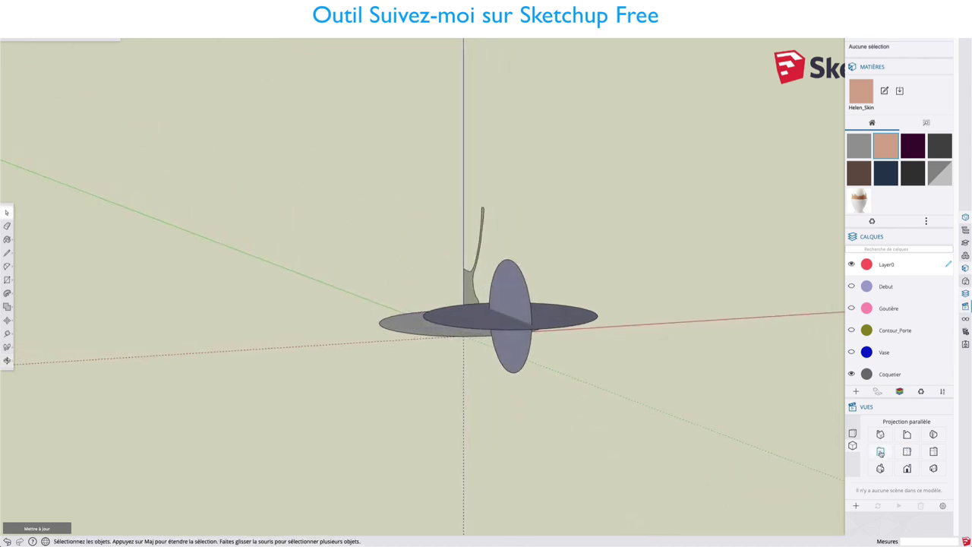
{"action": "left_click", "coordinate": [880, 452]}
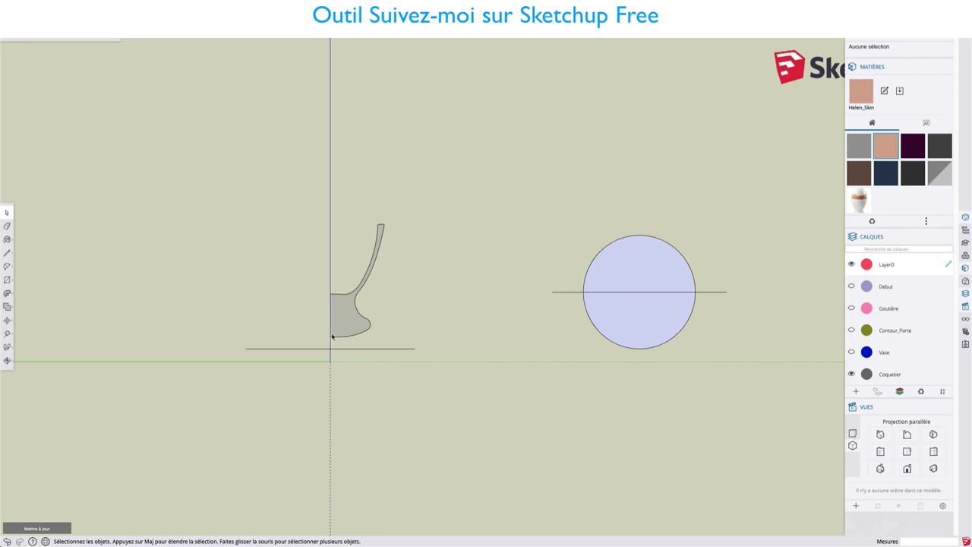
{"action": "mouse_move", "coordinate": [333, 332]}
{"action": "middle_mouse_down"}
{"action": "mouse_move", "coordinate": [332, 318]}
{"action": "mouse_move", "coordinate": [330, 408]}
{"action": "middle_mouse_up"}
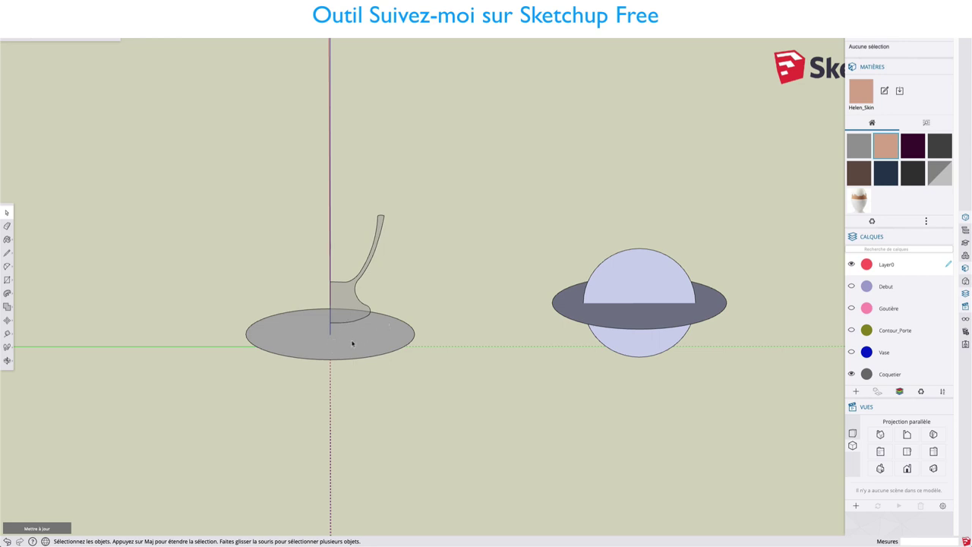
Step: Inside the model group, Follow Me the egg-cup profile around its base disc, then undo it
{"action": "left_click", "coordinate": [352, 343]}
{"action": "double_click", "coordinate": [352, 342]}
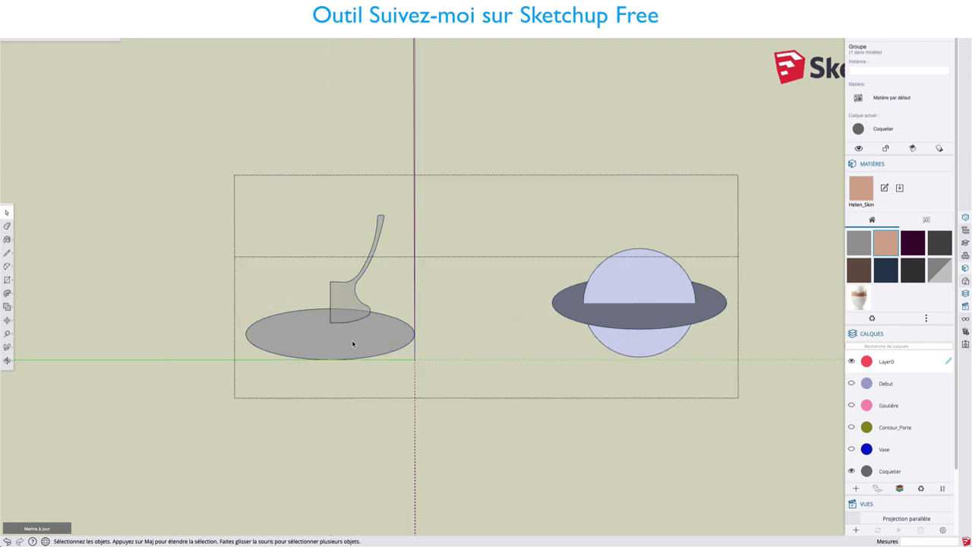
{"action": "left_click", "coordinate": [352, 342]}
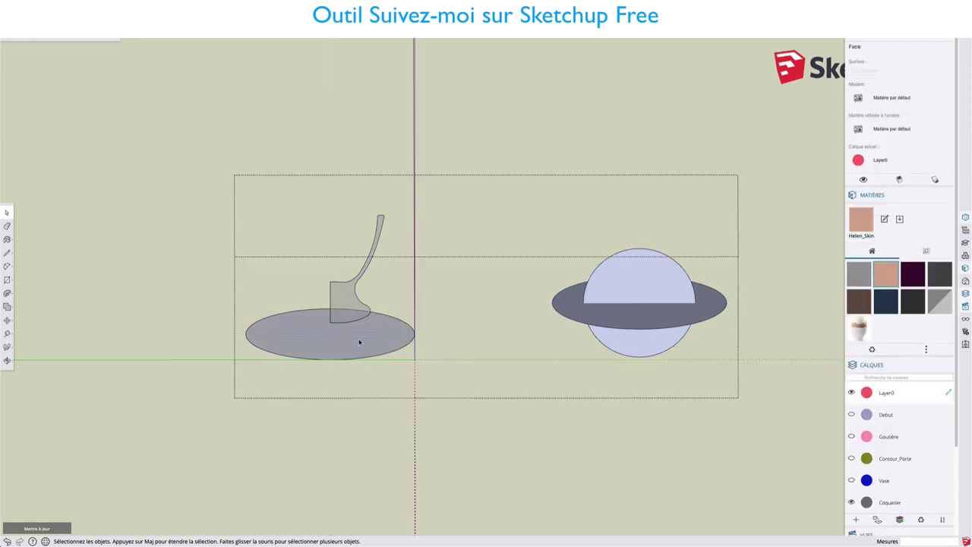
{"action": "left_click", "coordinate": [7, 294]}
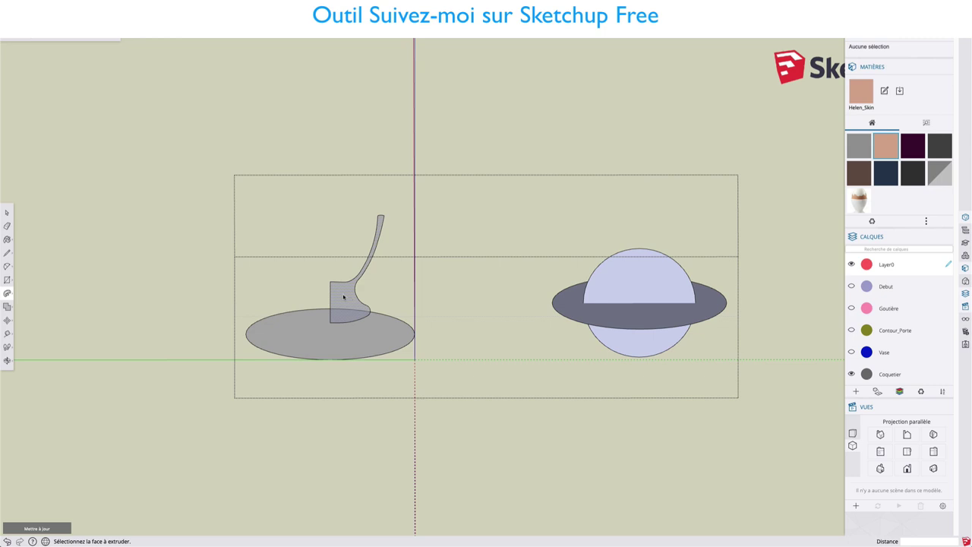
{"action": "left_click", "coordinate": [343, 296]}
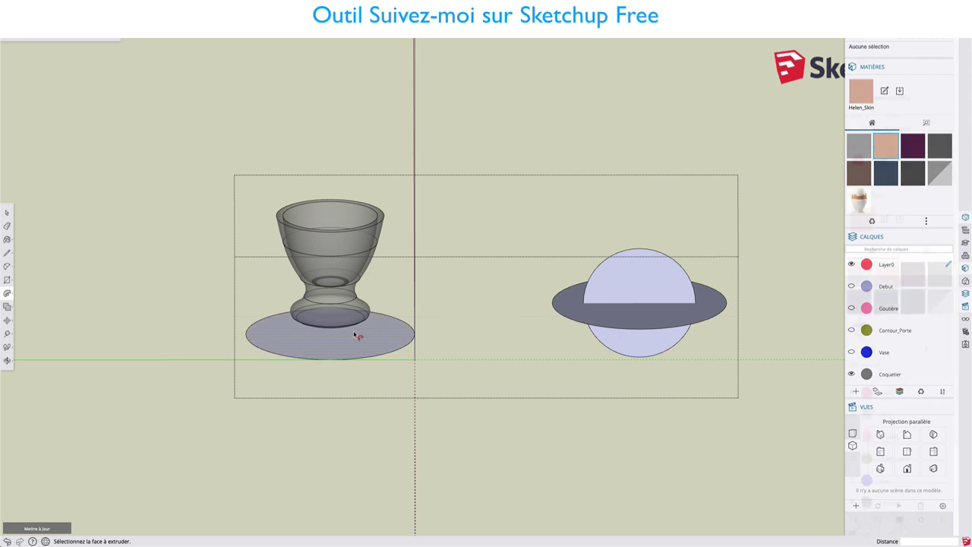
{"action": "key", "text": "ctrl+z"}
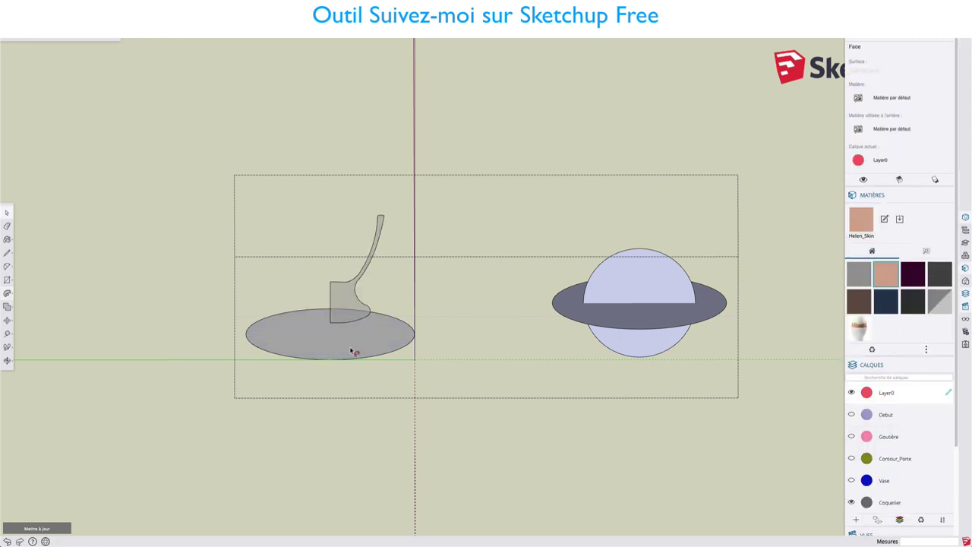
{"action": "key", "text": "space"}
{"action": "double_click", "coordinate": [351, 347]}
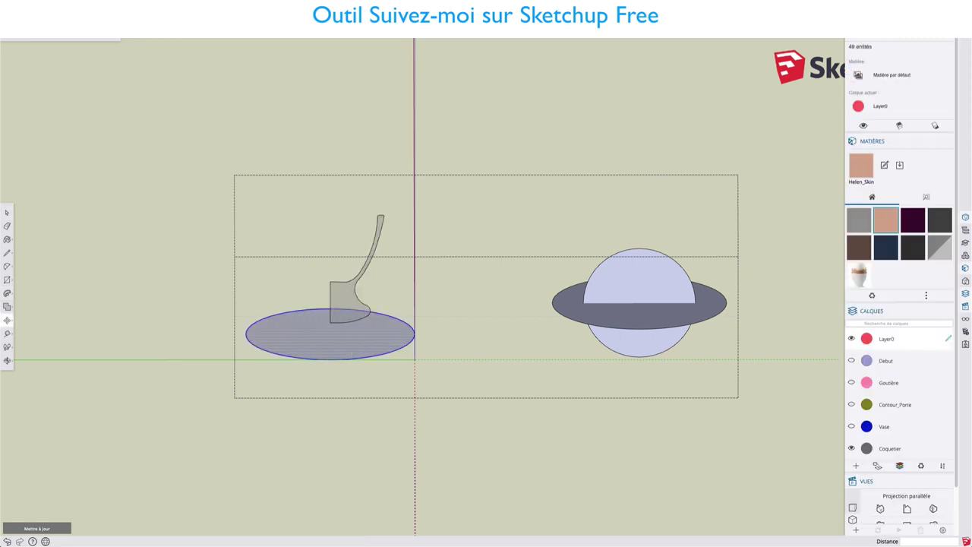
{"action": "key", "text": "m"}
{"action": "left_click", "coordinate": [345, 341]}
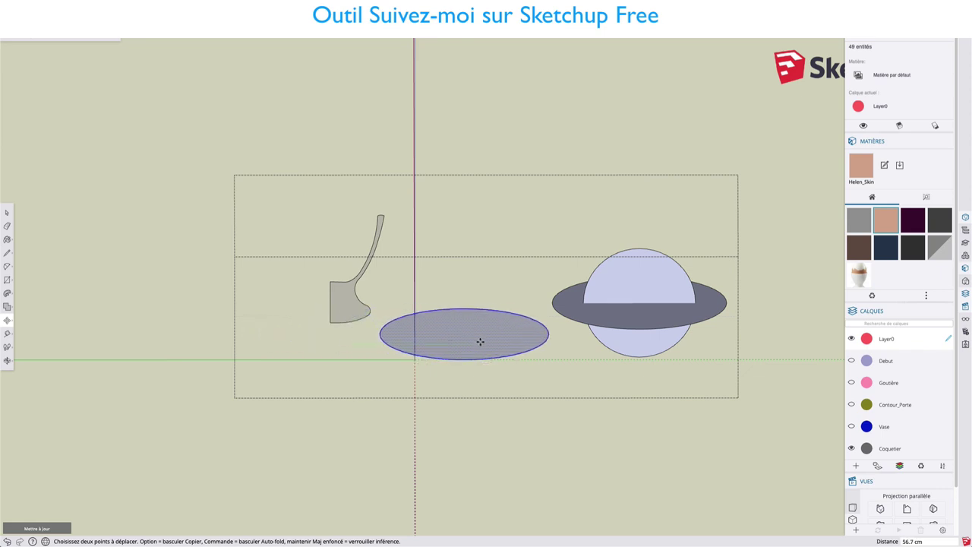
{"action": "left_click", "coordinate": [480, 341]}
{"action": "key", "text": "space"}
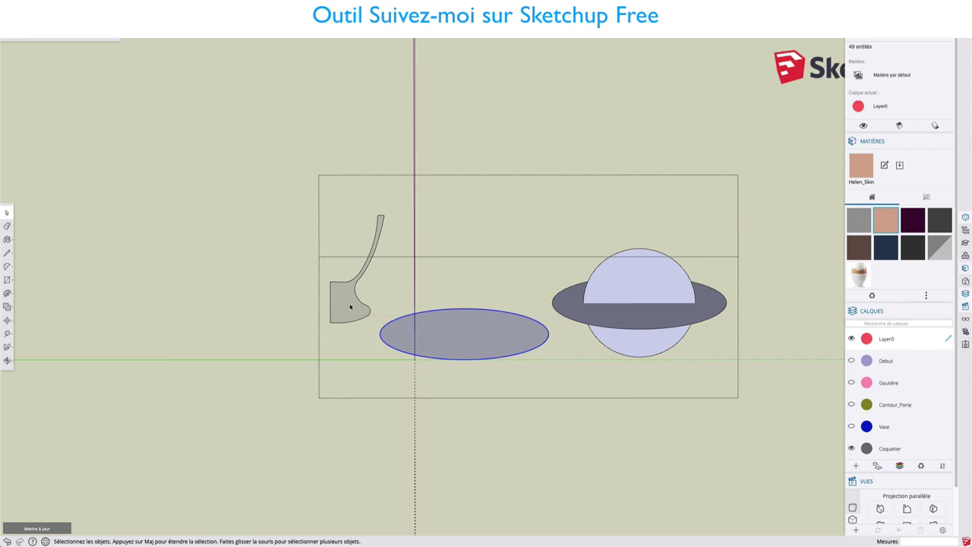
{"action": "left_click", "coordinate": [14, 293]}
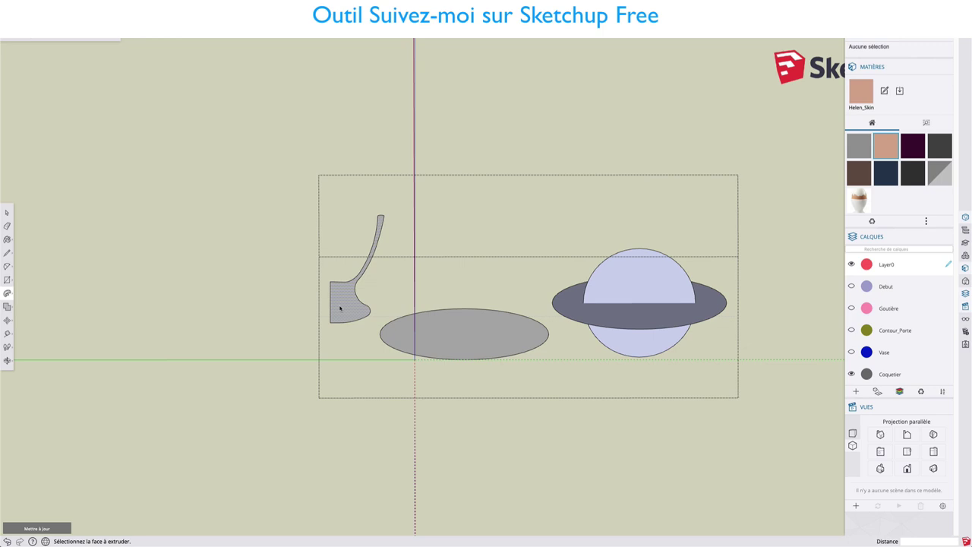
{"action": "left_click", "coordinate": [339, 307]}
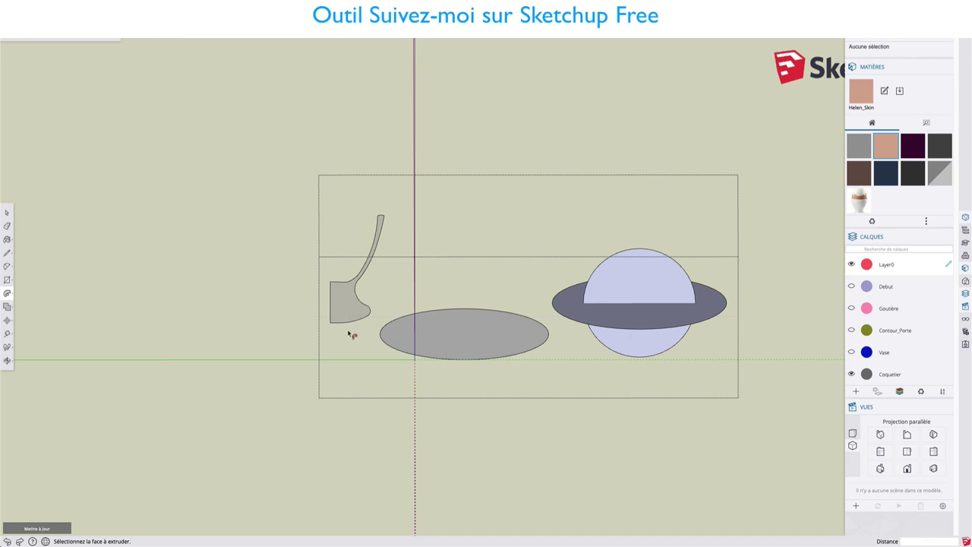
{"action": "key", "text": "ctrl+z"}
{"action": "left_click", "coordinate": [353, 348]}
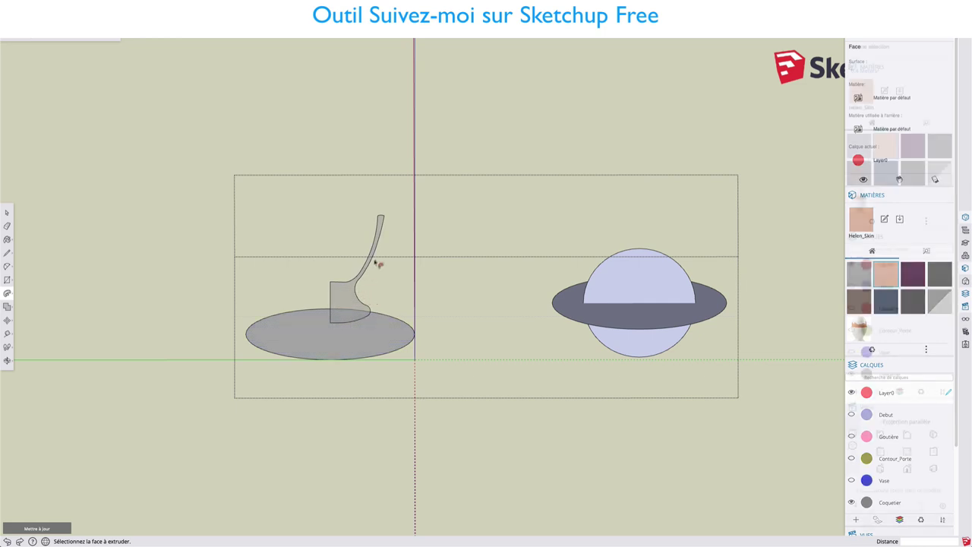
Step: Sweep the half-circle around its ring disc with Follow Me into a full sphere
{"action": "mouse_move", "coordinate": [362, 278]}
{"action": "middle_mouse_down"}
{"action": "mouse_move", "coordinate": [340, 463]}
{"action": "mouse_move", "coordinate": [352, 392]}
{"action": "mouse_move", "coordinate": [337, 303]}
{"action": "middle_mouse_up"}
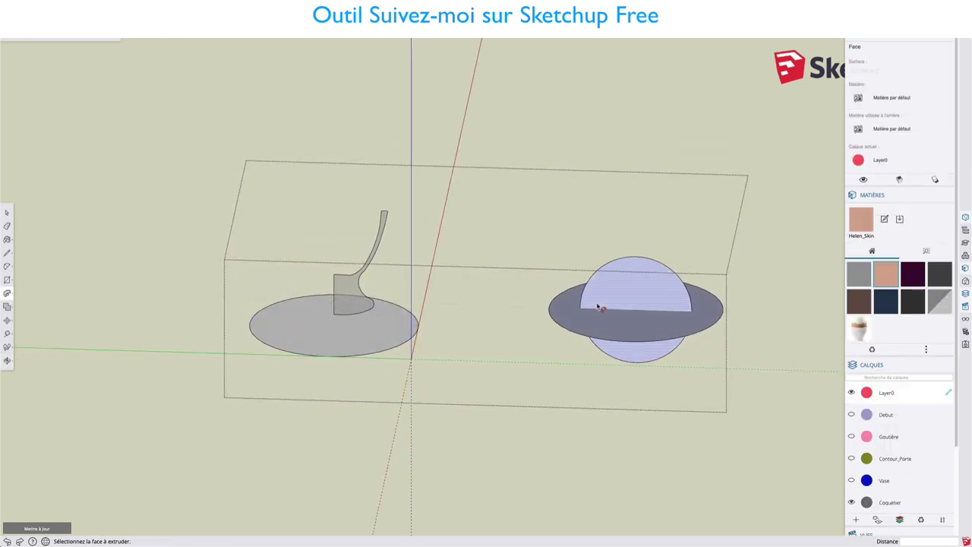
{"action": "key", "text": "space"}
{"action": "mouse_move", "coordinate": [762, 256]}
{"action": "middle_mouse_down", "text": "shift"}
{"action": "mouse_move", "coordinate": [557, 239]}
{"action": "mouse_move", "coordinate": [607, 243]}
{"action": "middle_mouse_up", "text": "shift"}
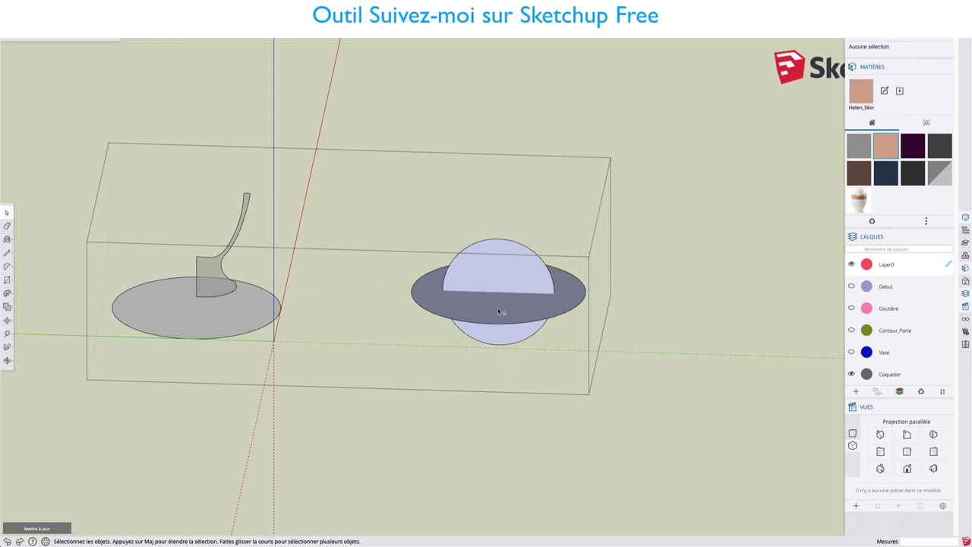
{"action": "left_click", "coordinate": [502, 311]}
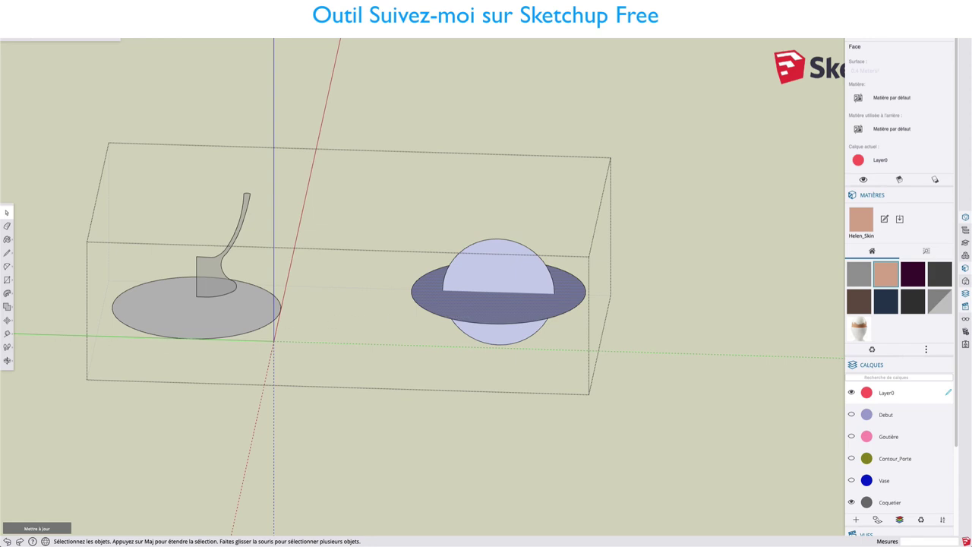
{"action": "left_click", "coordinate": [8, 293]}
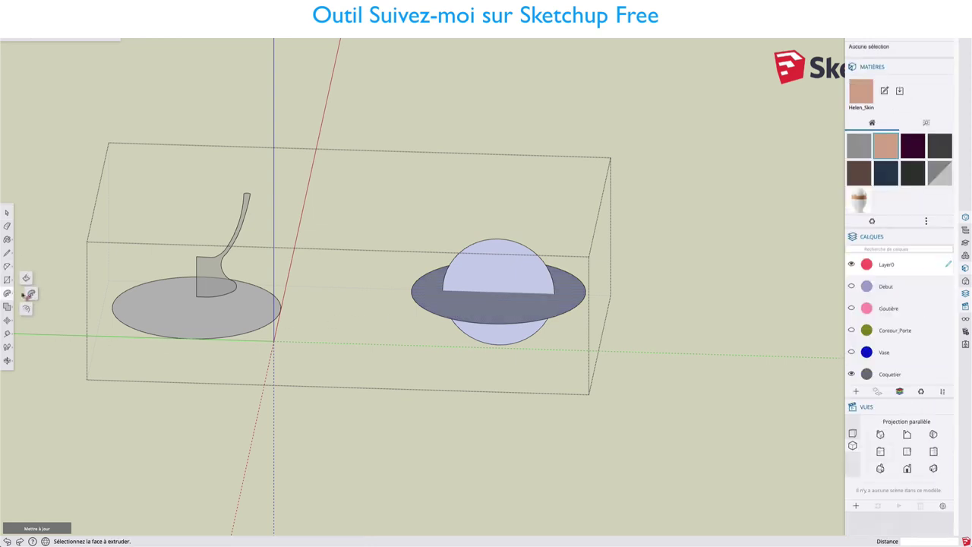
{"action": "left_click", "coordinate": [490, 278]}
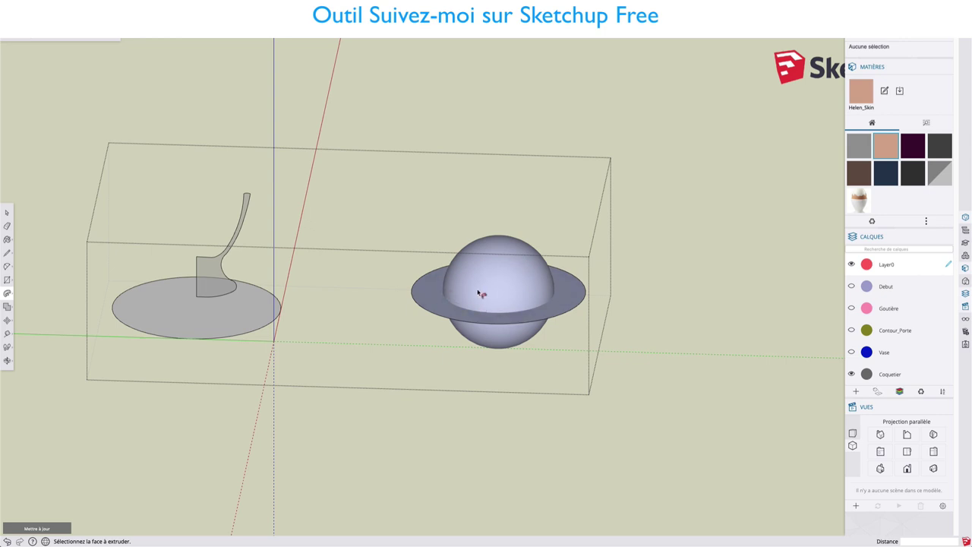
Step: Delete the ring disc surrounding the sphere
{"action": "key", "text": "space"}
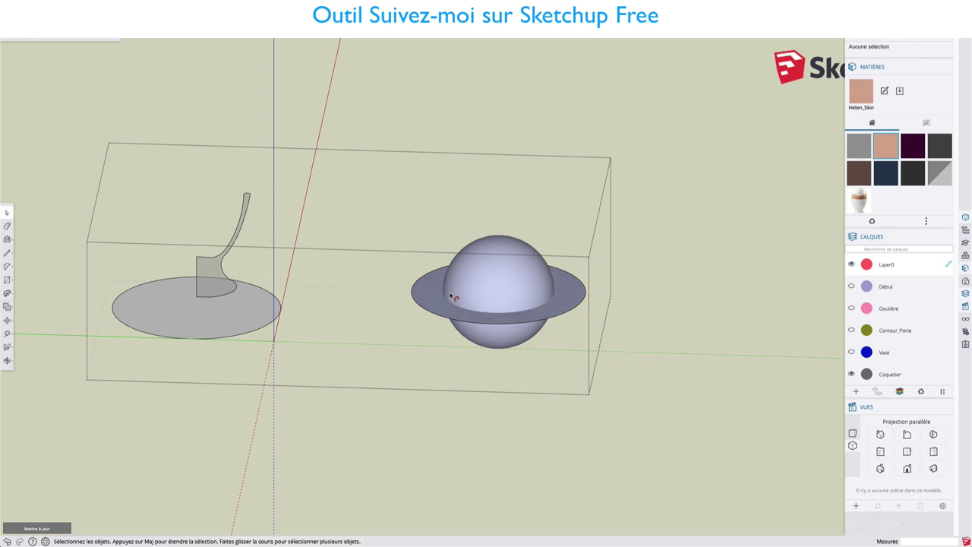
{"action": "left_click", "coordinate": [429, 293]}
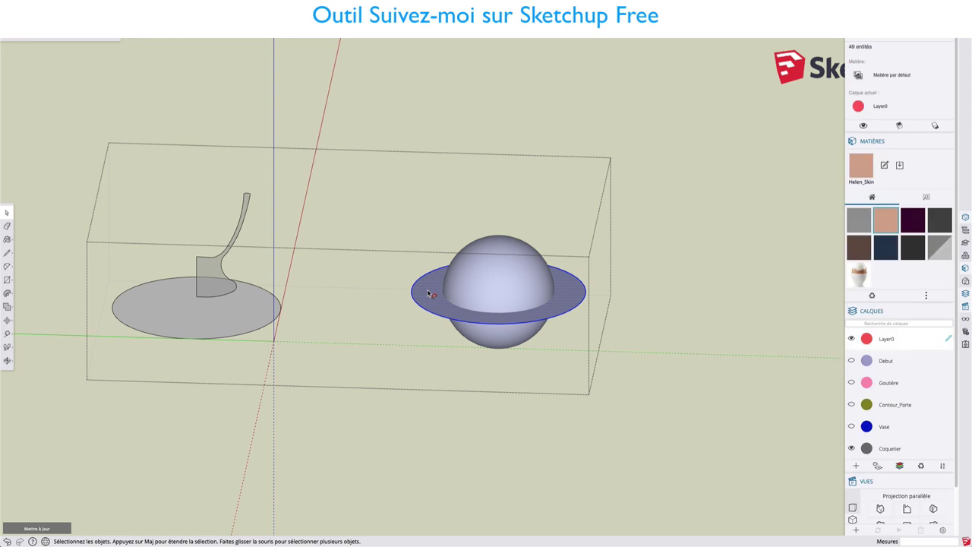
{"action": "key", "text": "Delete"}
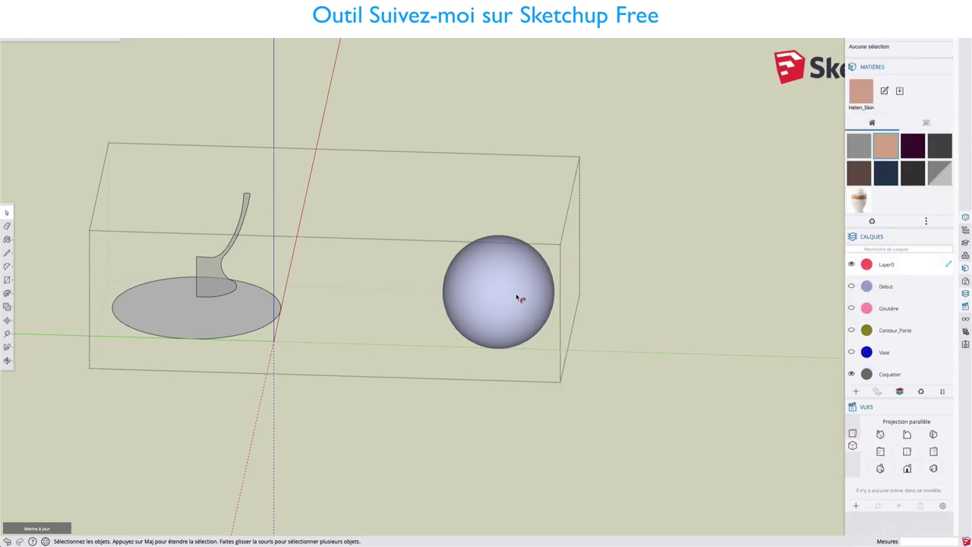
Step: Scale the whole sphere vertically by about 1.26 into an egg shape and orbit to inspect
{"action": "left_click", "coordinate": [519, 298]}
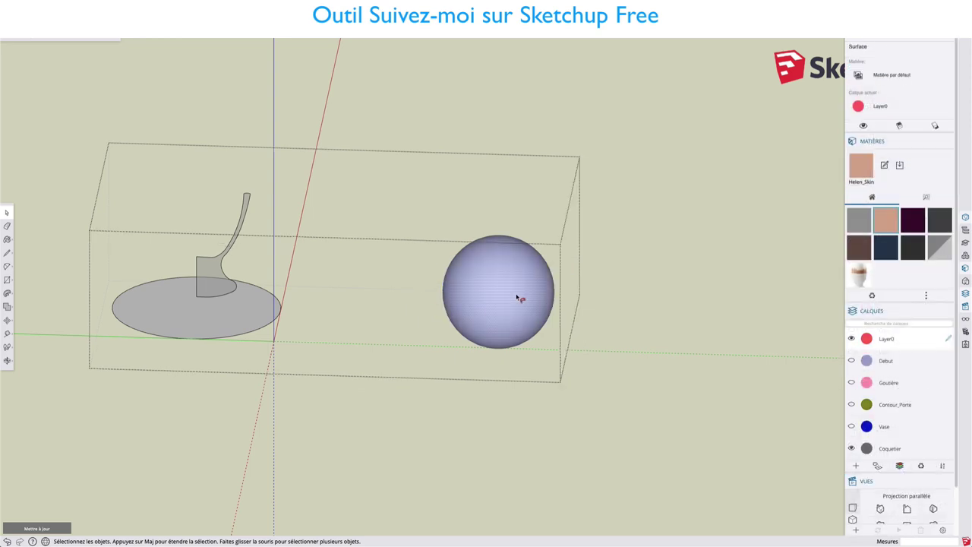
{"action": "double_click", "coordinate": [519, 299]}
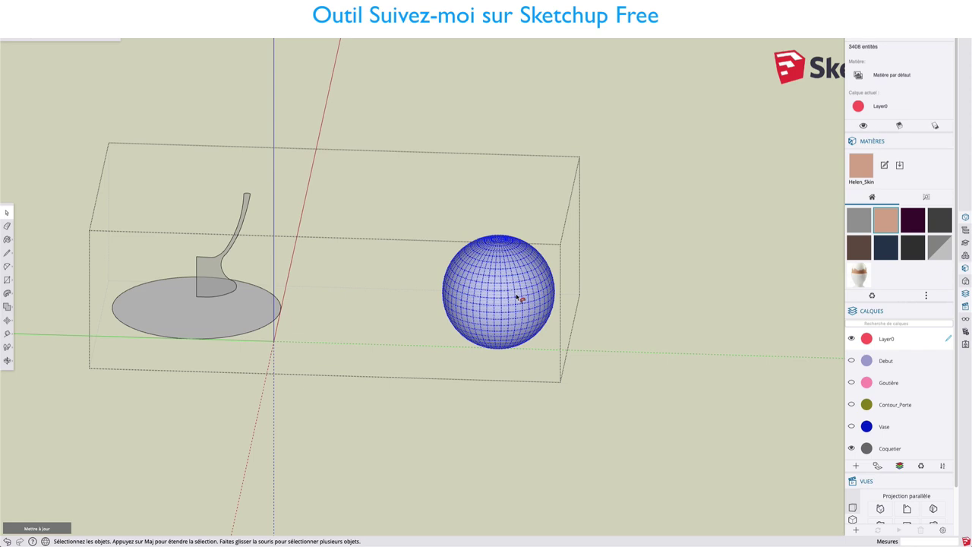
{"action": "key", "text": "s"}
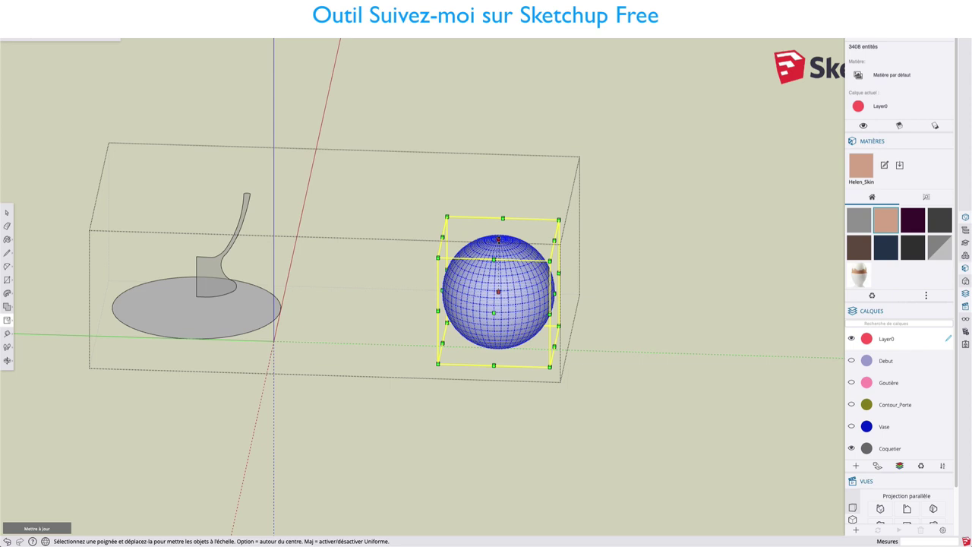
{"action": "left_click_drag", "start_coordinate": [498, 238], "coordinate": [497, 222]}
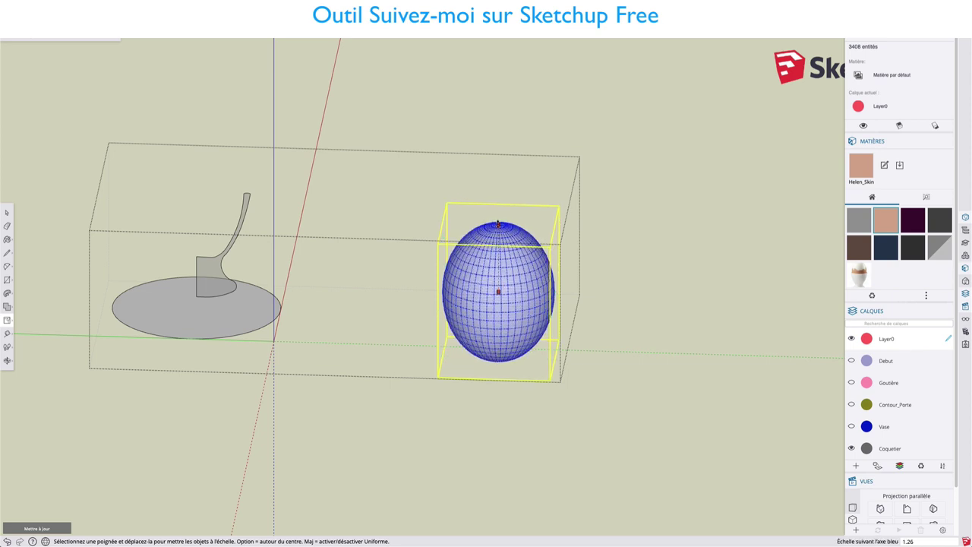
{"action": "mouse_move", "coordinate": [634, 328]}
{"action": "middle_mouse_down"}
{"action": "mouse_move", "coordinate": [690, 295]}
{"action": "mouse_move", "coordinate": [575, 329]}
{"action": "mouse_move", "coordinate": [627, 330]}
{"action": "middle_mouse_up"}
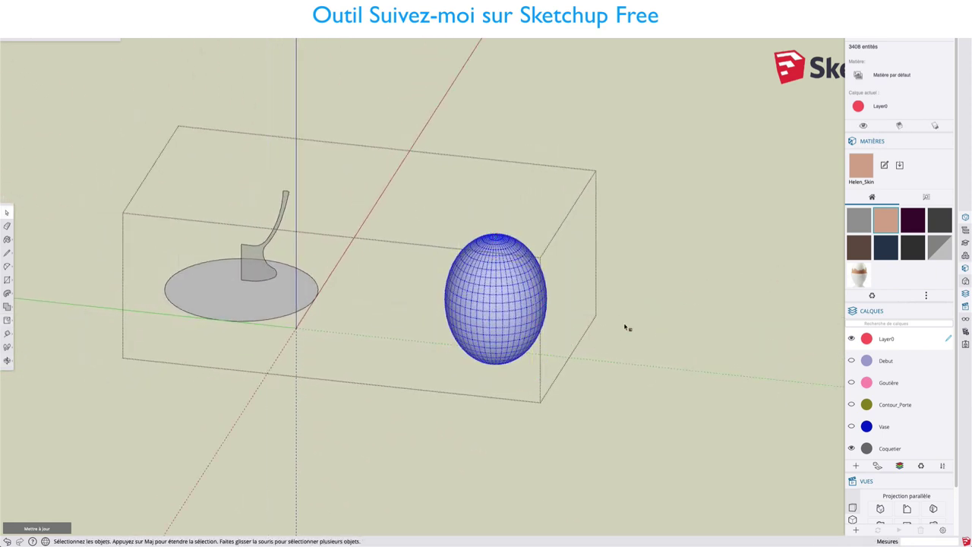
{"action": "left_click", "coordinate": [627, 329]}
{"action": "mouse_move", "coordinate": [373, 301]}
{"action": "middle_mouse_down"}
{"action": "mouse_move", "coordinate": [422, 309]}
{"action": "mouse_move", "coordinate": [412, 326]}
{"action": "middle_mouse_up"}
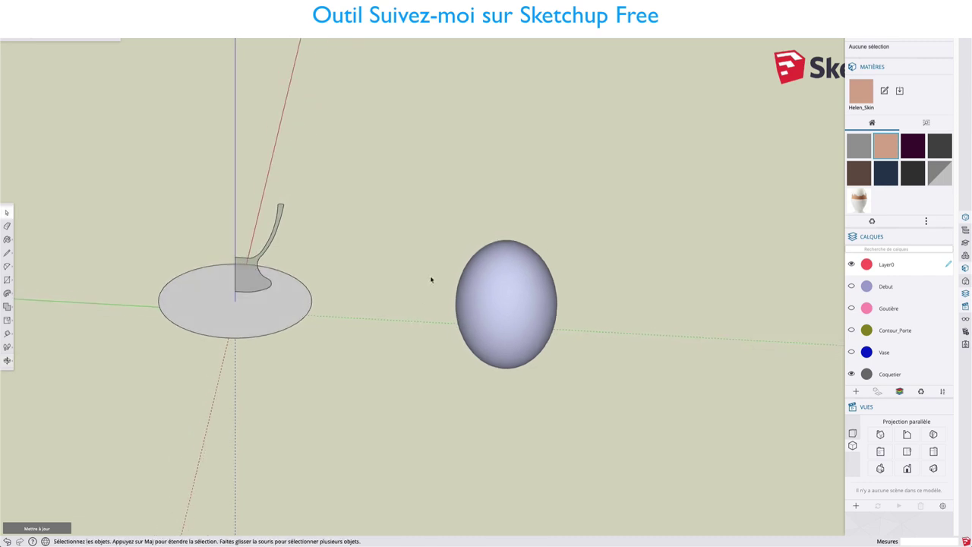